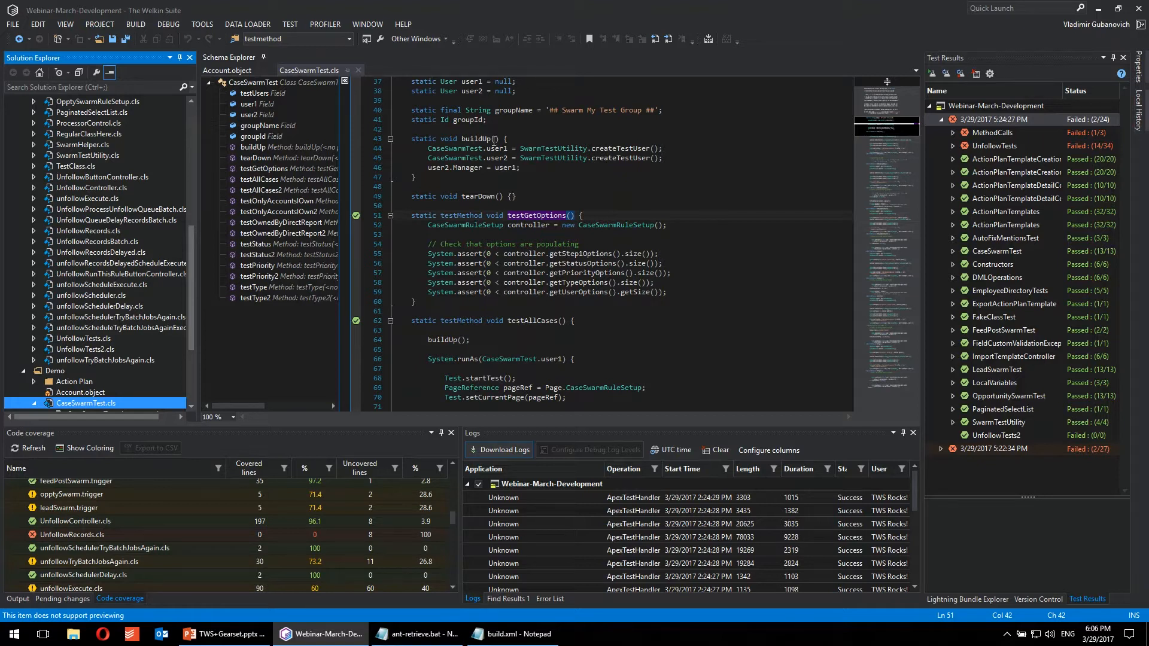
Step: Swap the docking places of Solution Explorer and the tool window group that contains Test Results
{"action": "left_click_drag", "start_coordinate": [71, 61], "coordinate": [1140, 339]}
{"action": "left_click_drag", "start_coordinate": [850, 57], "coordinate": [421, 236]}
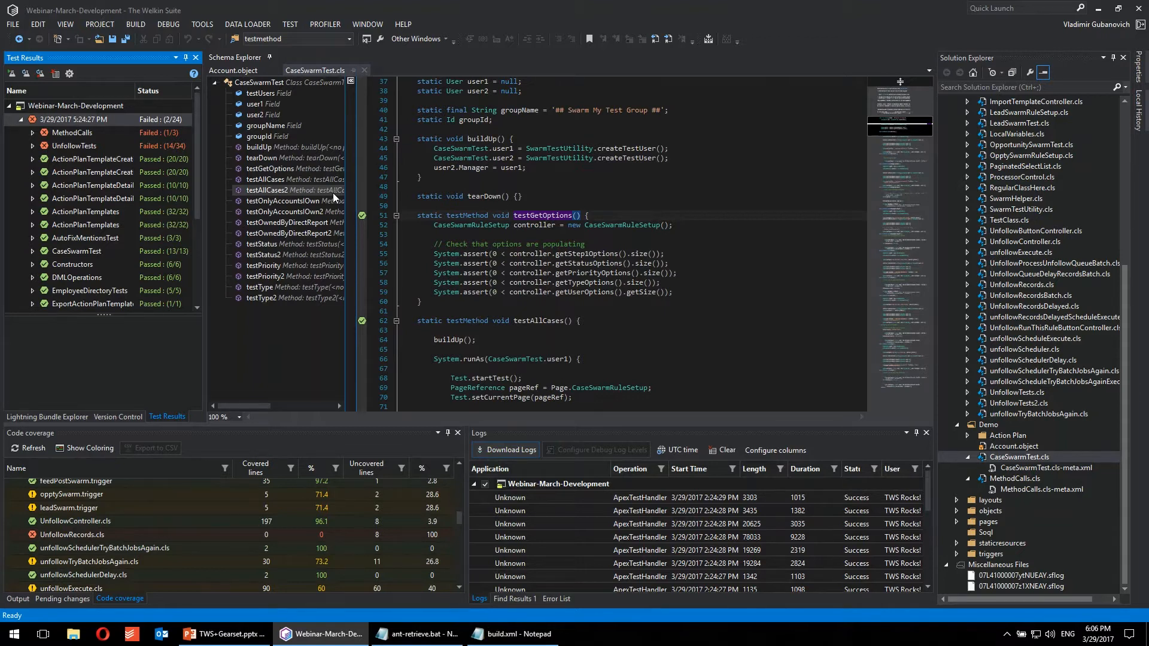
{"action": "left_click", "coordinate": [993, 60]}
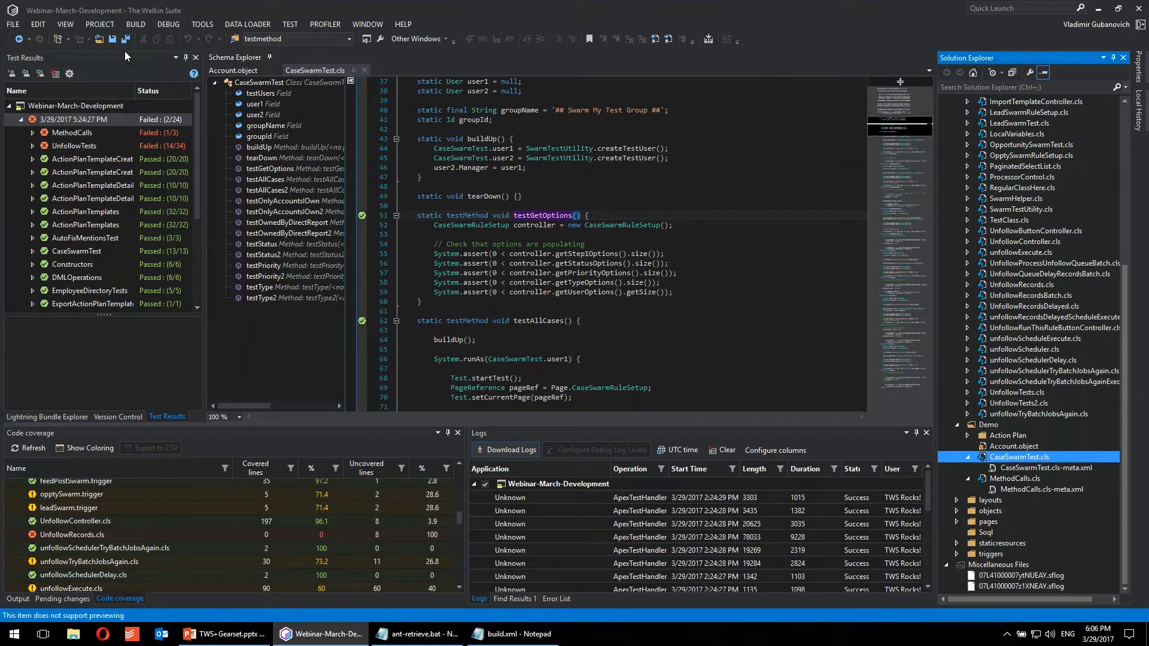
{"action": "left_click", "coordinate": [38, 62]}
Step: Look through the code coverage list, the logs and the Lightning bundles, and return to the test results
{"action": "left_click", "coordinate": [278, 439]}
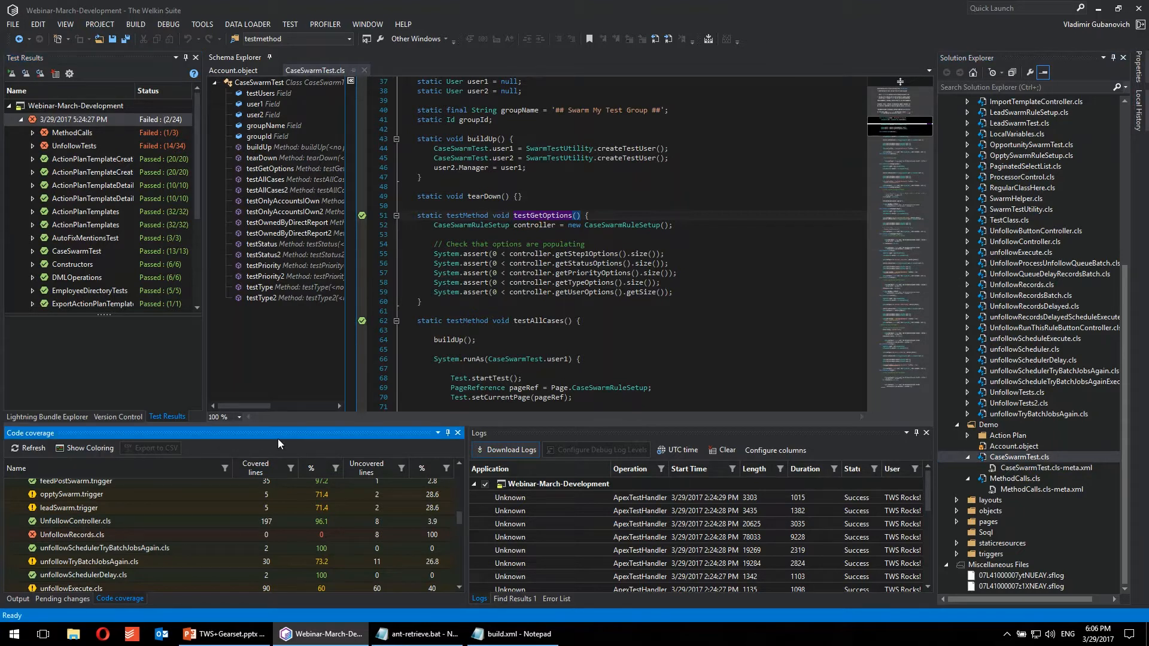
{"action": "scroll", "coordinate": [253, 525], "scroll_direction": "up", "scroll_amount": 5}
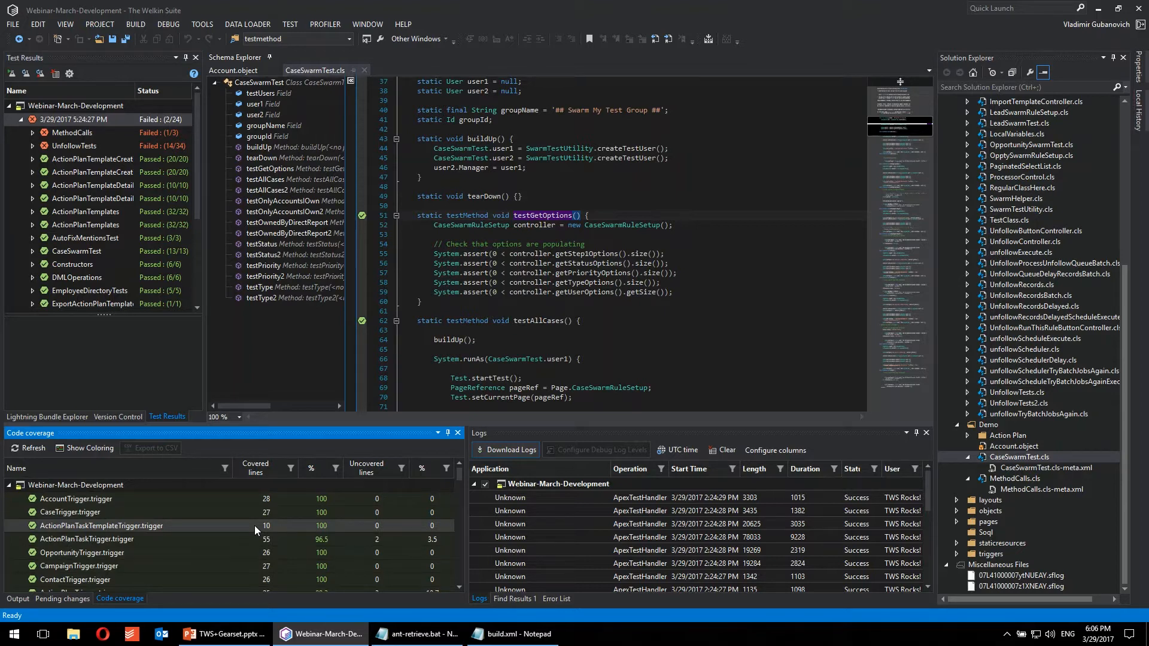
{"action": "left_click", "coordinate": [735, 435]}
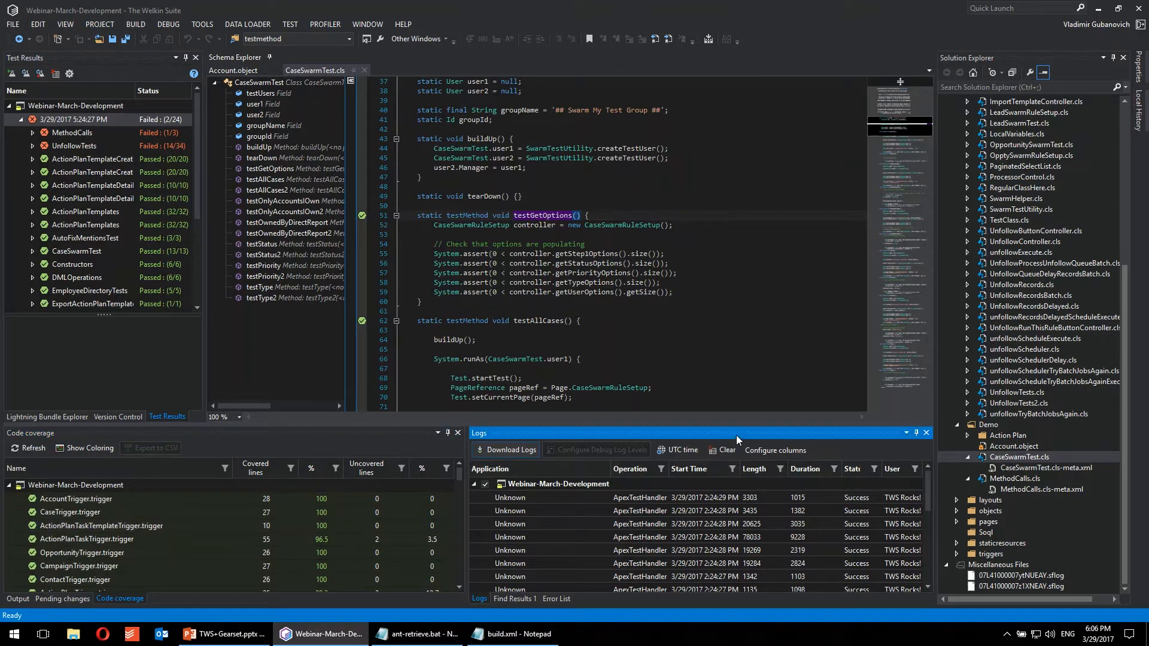
{"action": "left_click", "coordinate": [48, 418]}
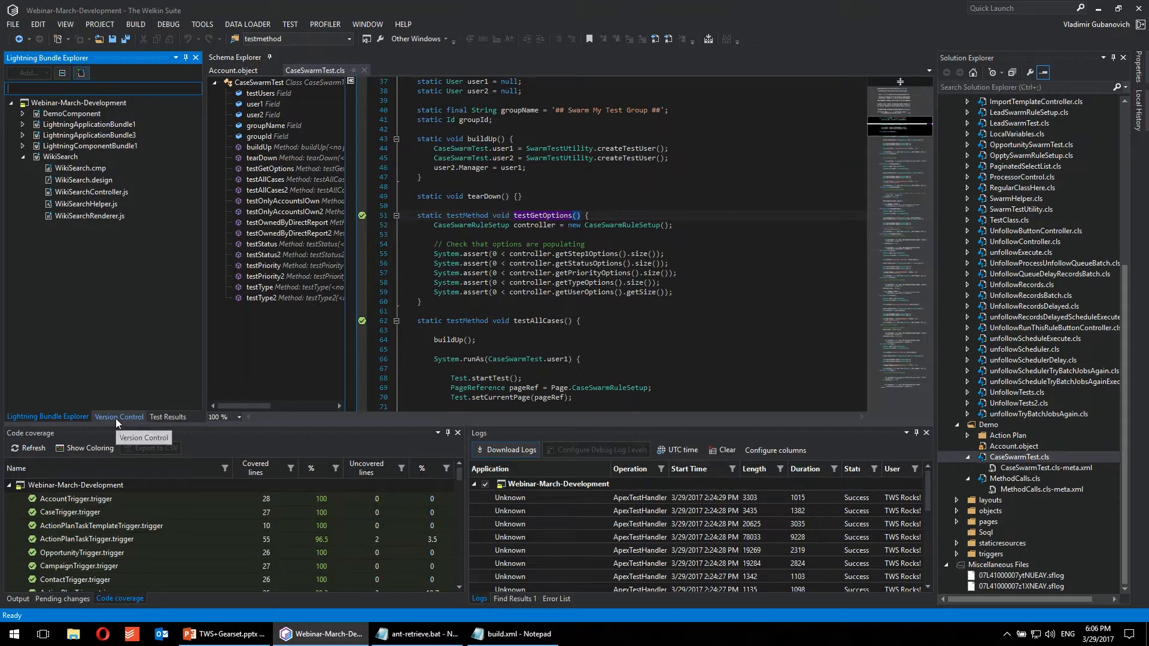
{"action": "left_click", "coordinate": [166, 418]}
Step: Collapse the classes folder in the Webinar-March-Development project tree
{"action": "scroll", "coordinate": [1096, 246], "scroll_direction": "up", "scroll_amount": 8}
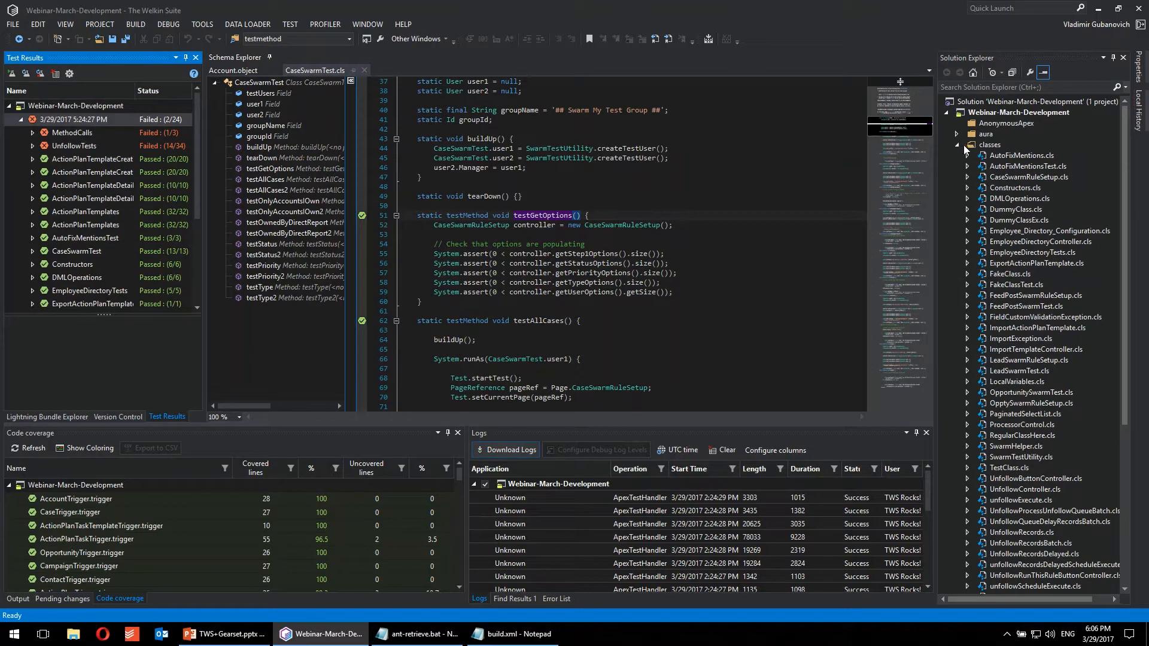
{"action": "left_click", "coordinate": [992, 63]}
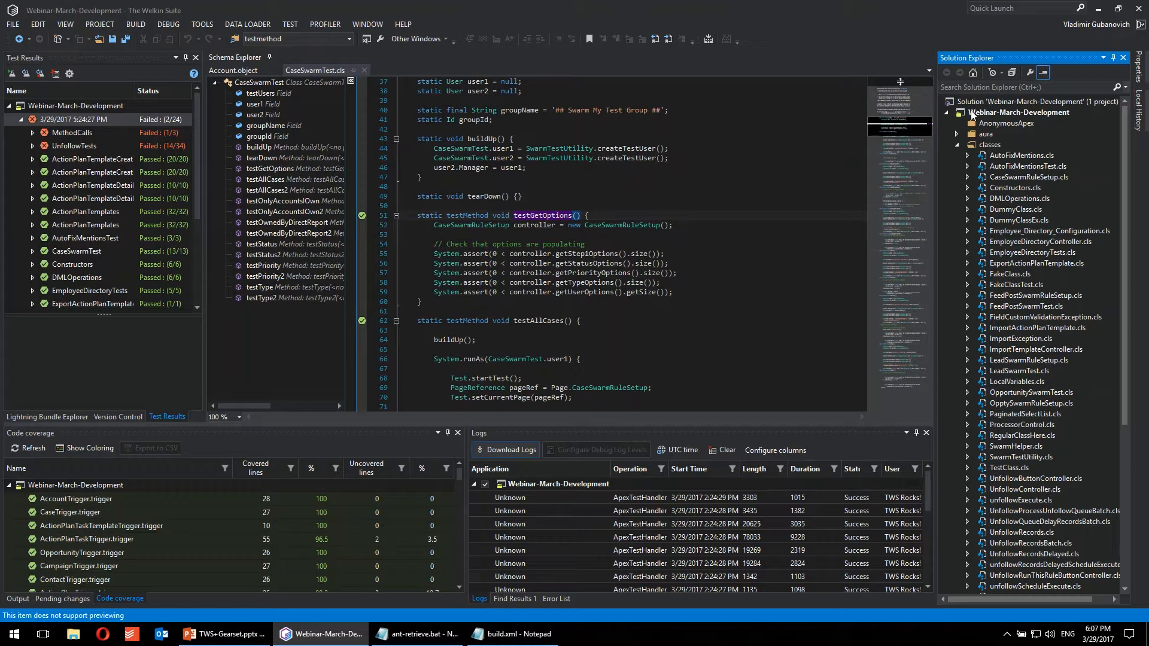
{"action": "left_click", "coordinate": [988, 144]}
{"action": "left_click", "coordinate": [957, 145]}
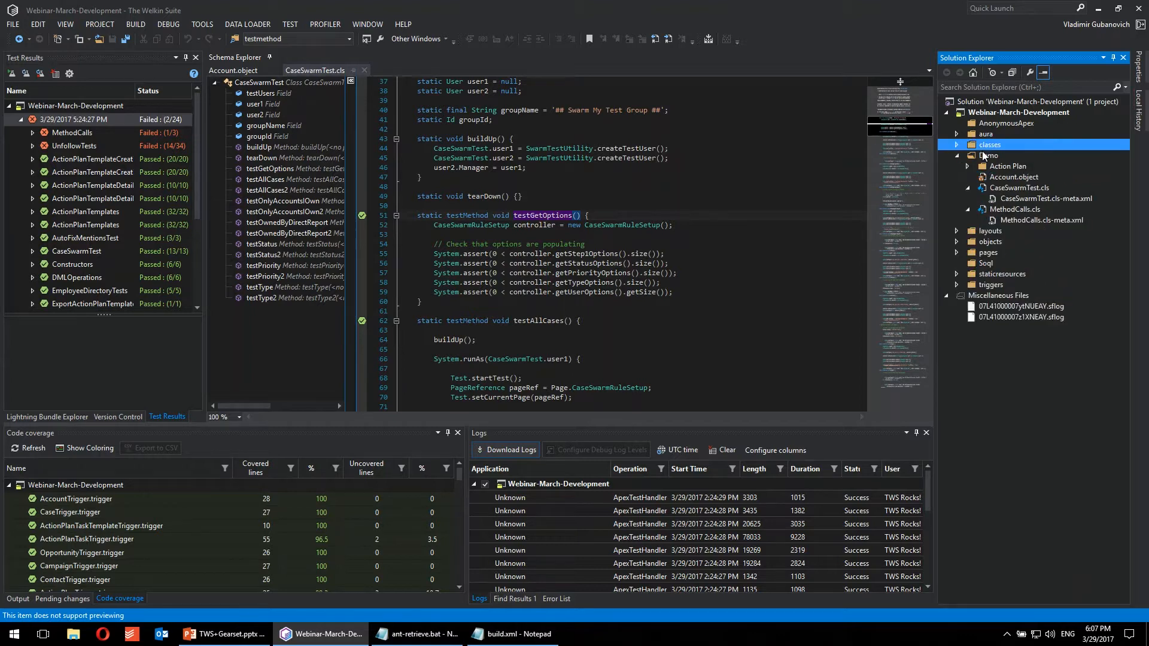
Step: Expand the project's pages folder to view its page files, and collapse it again
{"action": "left_click", "coordinate": [993, 241]}
{"action": "left_click", "coordinate": [983, 255]}
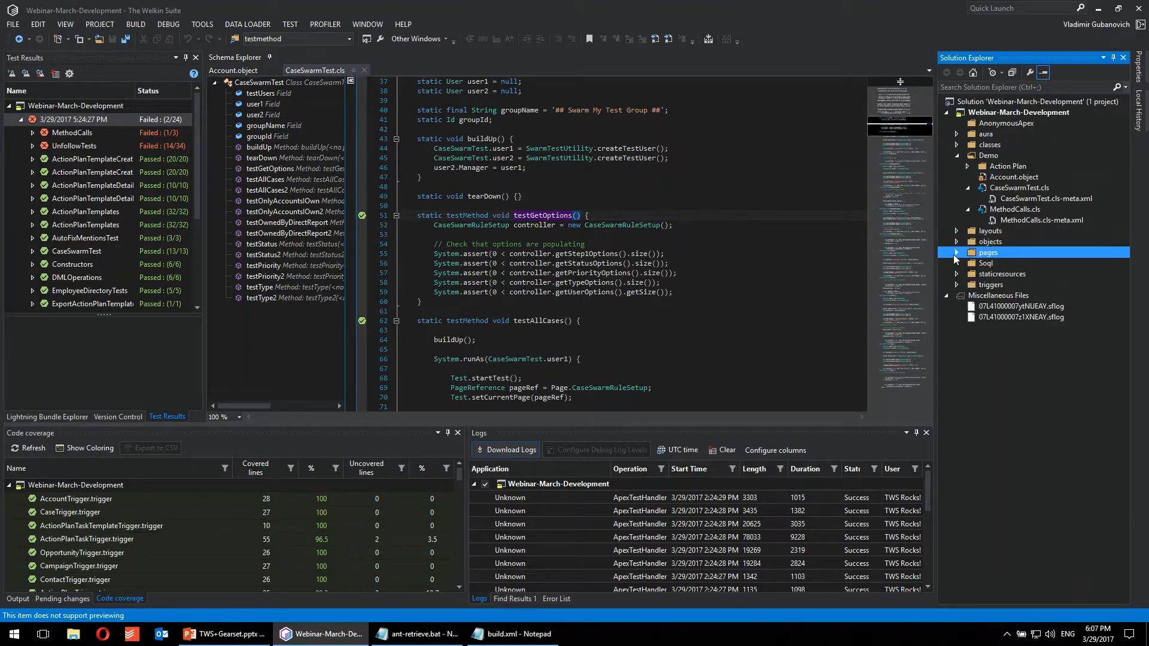
{"action": "left_click", "coordinate": [953, 253]}
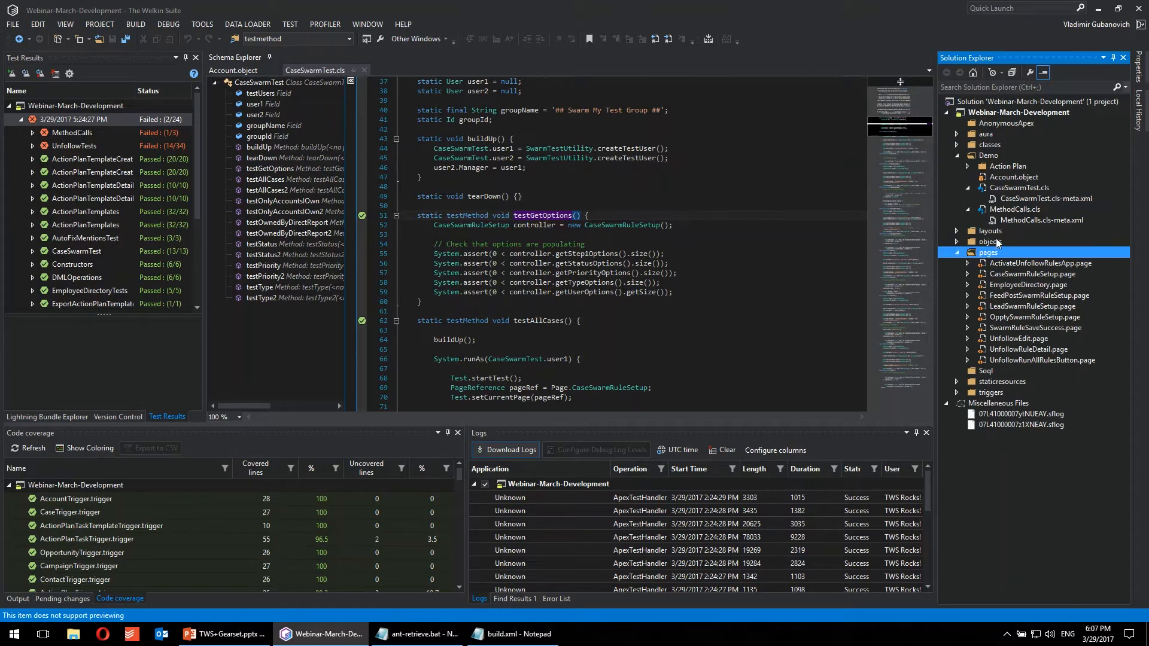
{"action": "left_click", "coordinate": [957, 253]}
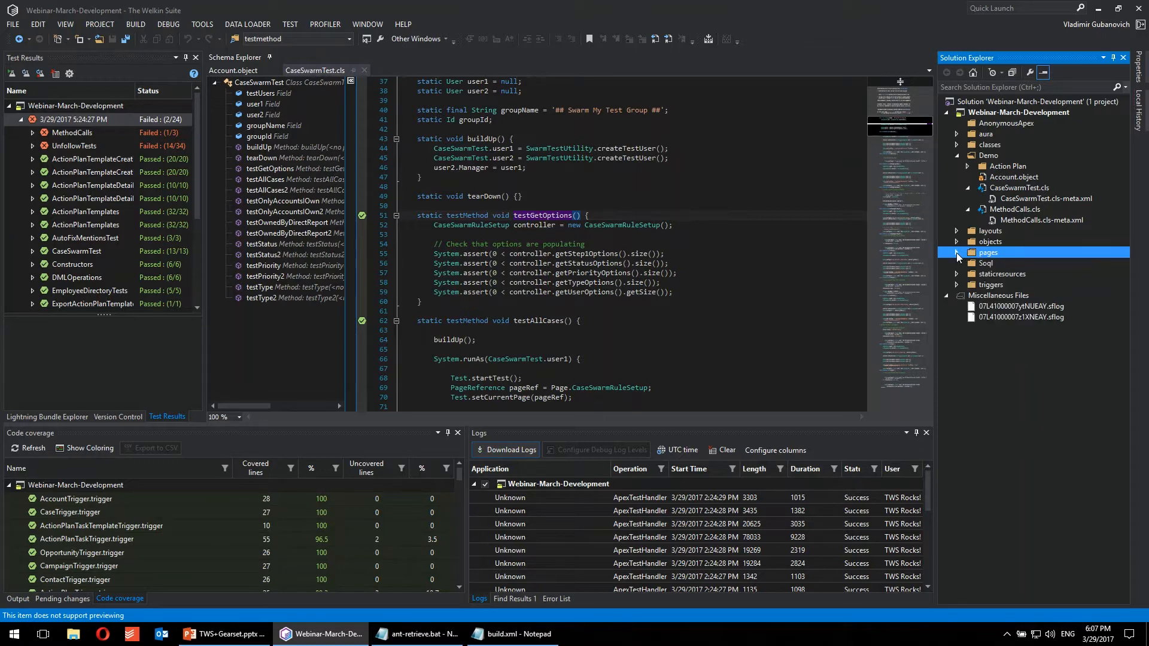
Step: Expand the Action Plan folder inside Demo and open ActionPlanCreationController.cls
{"action": "left_click", "coordinate": [990, 155]}
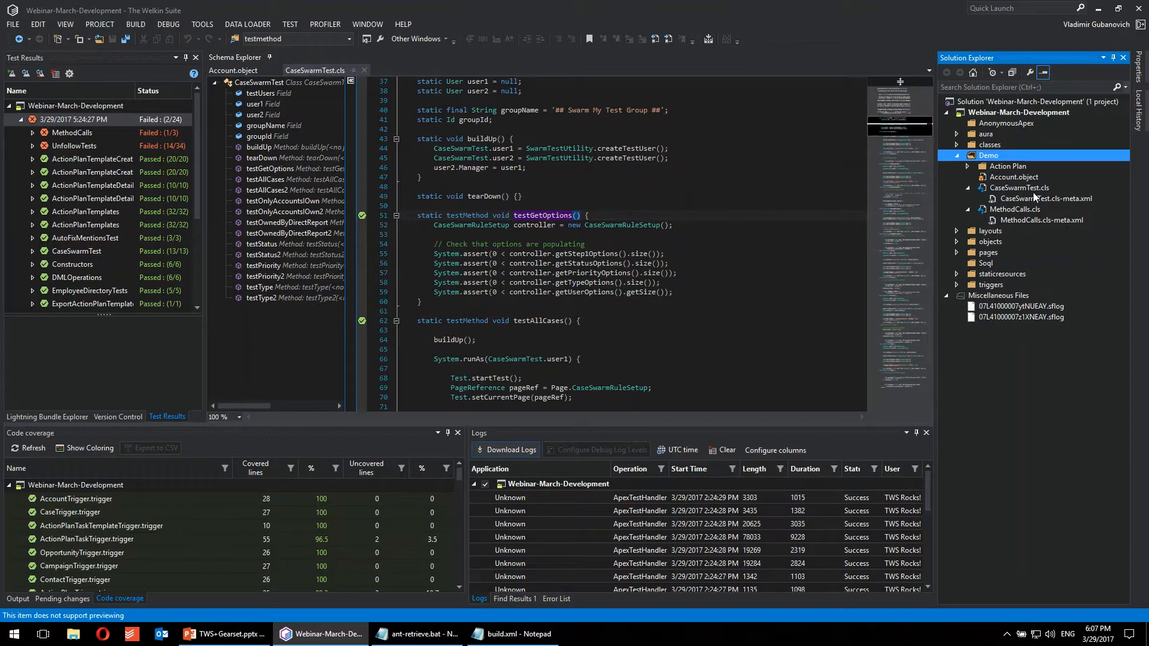
{"action": "left_click", "coordinate": [996, 170]}
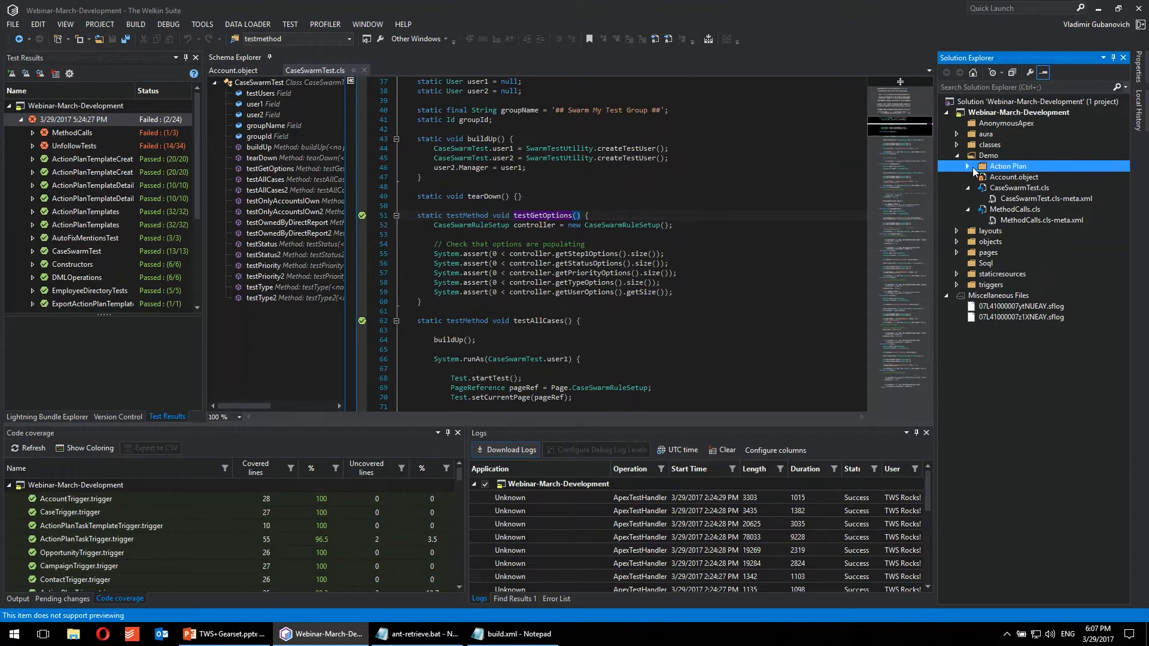
{"action": "left_click", "coordinate": [969, 166]}
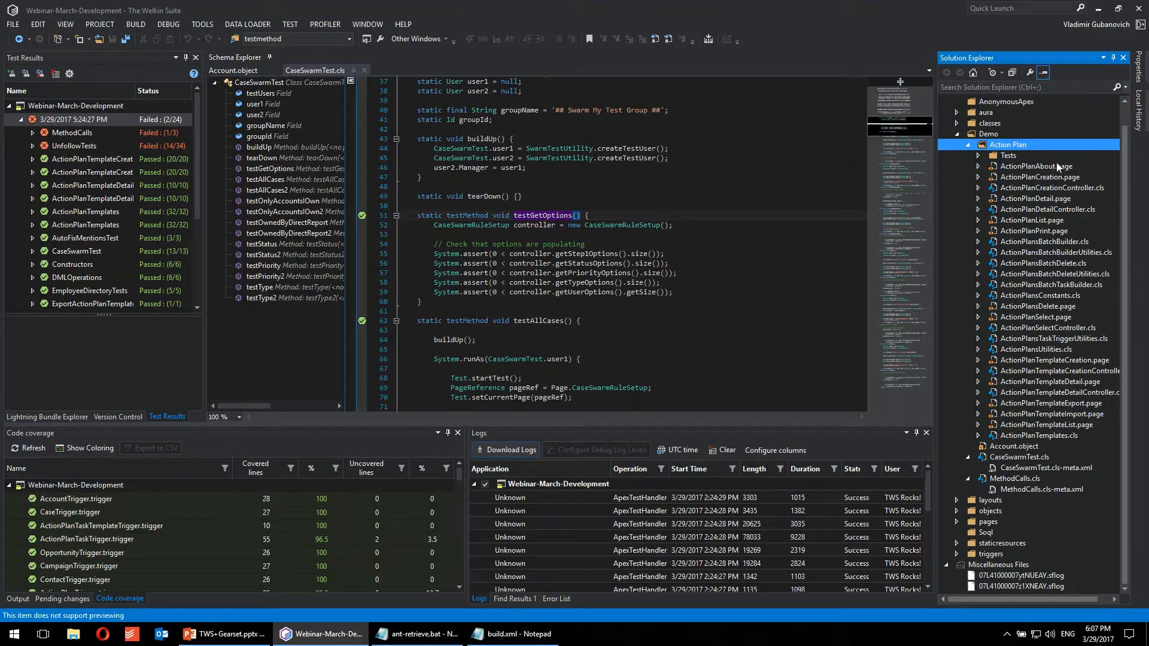
{"action": "double_click", "coordinate": [1088, 167]}
{"action": "left_click", "coordinate": [1097, 188]}
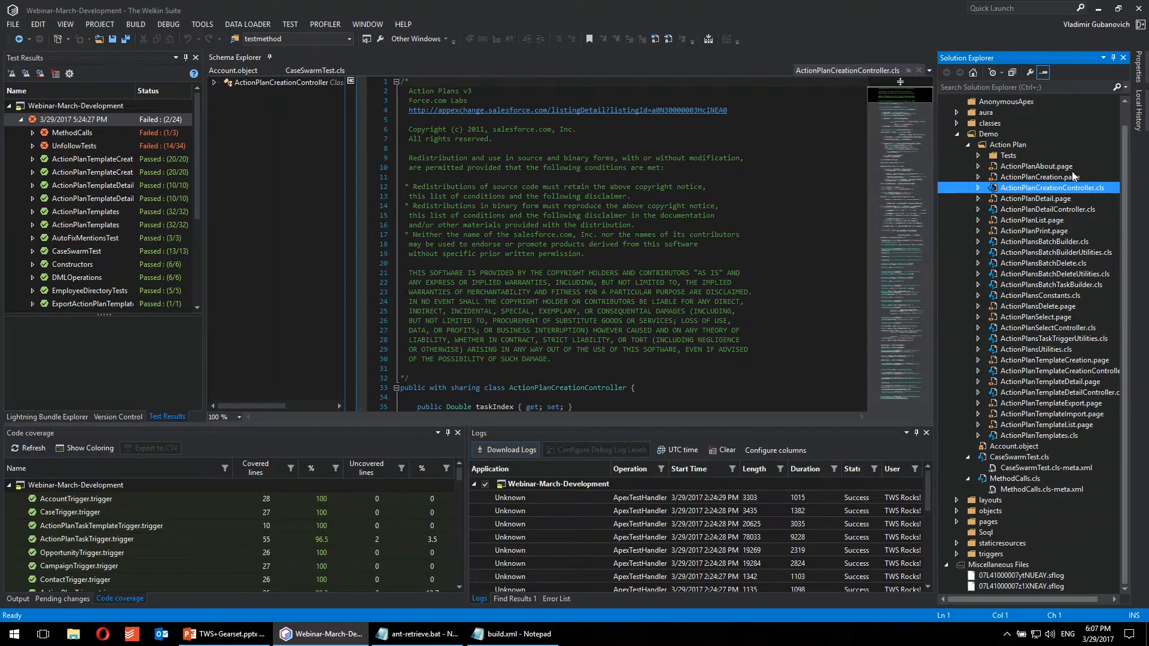
Step: Expand the Tests subfolder of Action Plan to view its classes, and collapse the whole Demo folder
{"action": "left_click", "coordinate": [977, 156]}
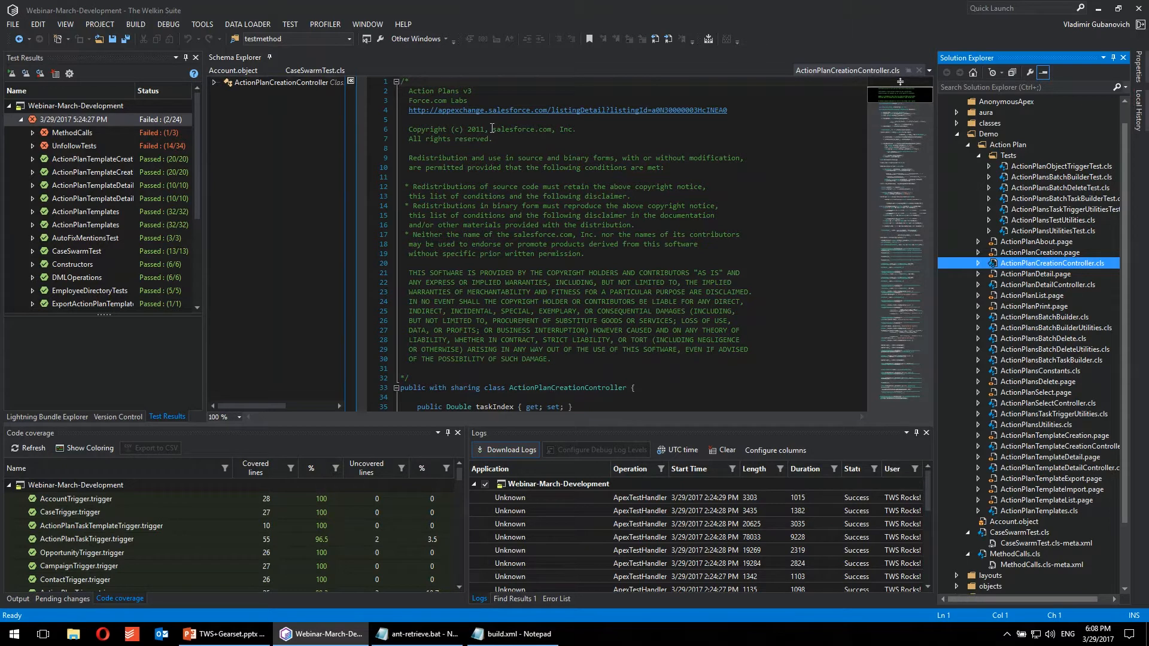
{"action": "left_click", "coordinate": [1011, 134]}
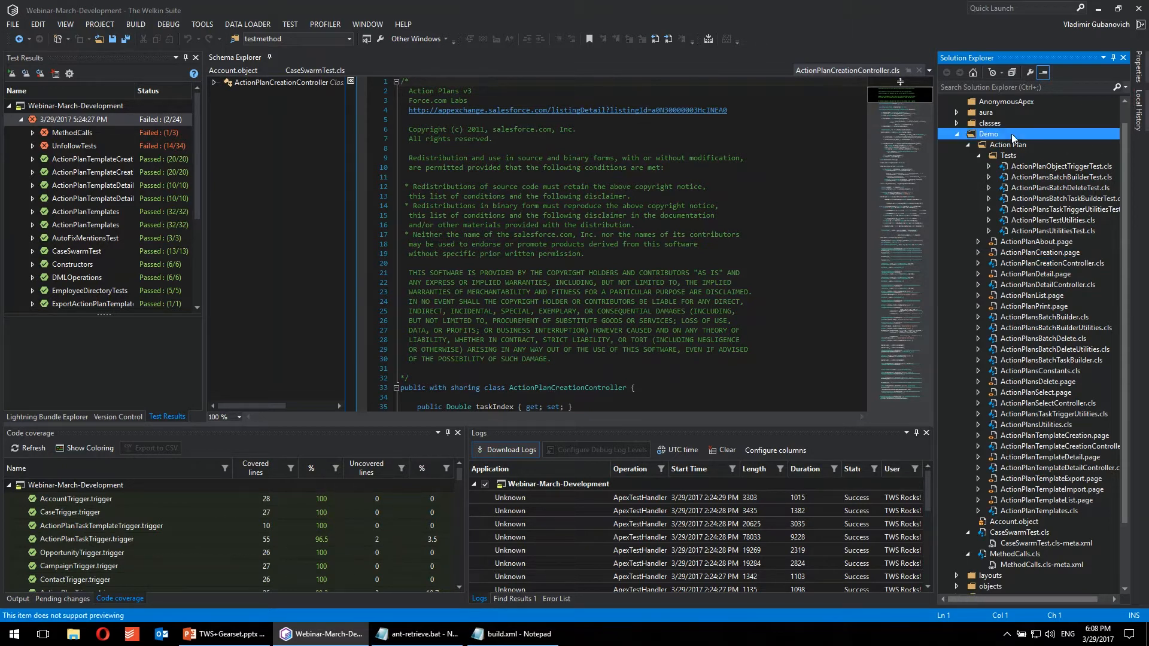
{"action": "scroll", "coordinate": [1039, 146], "scroll_direction": "up", "scroll_amount": 1}
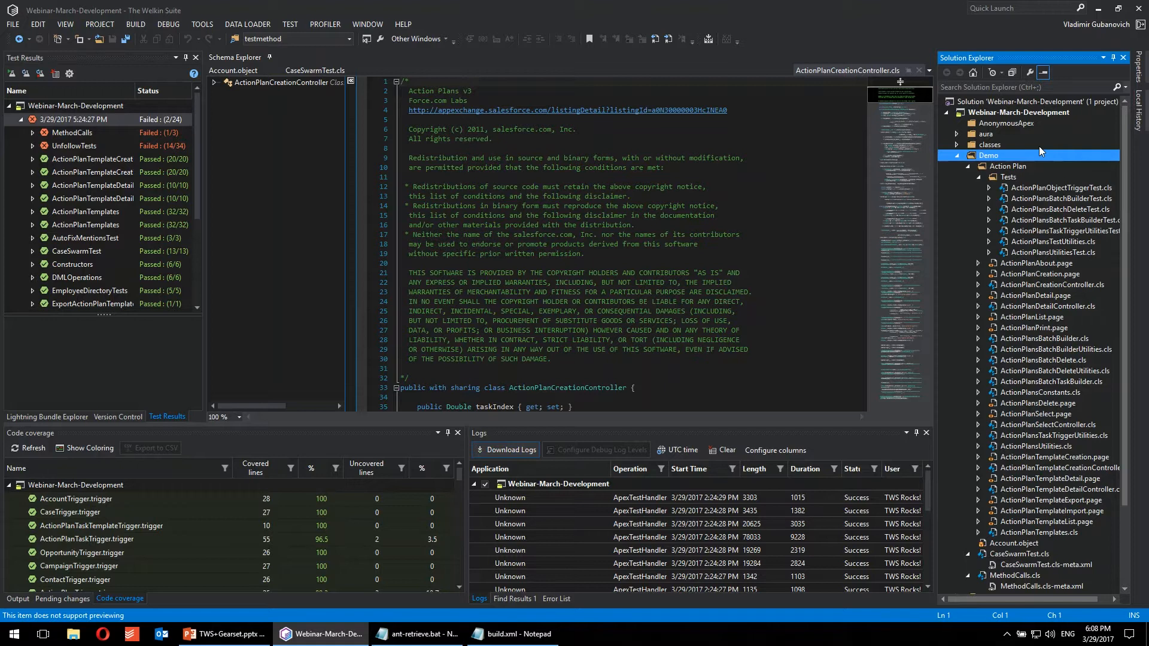
{"action": "left_click", "coordinate": [956, 155]}
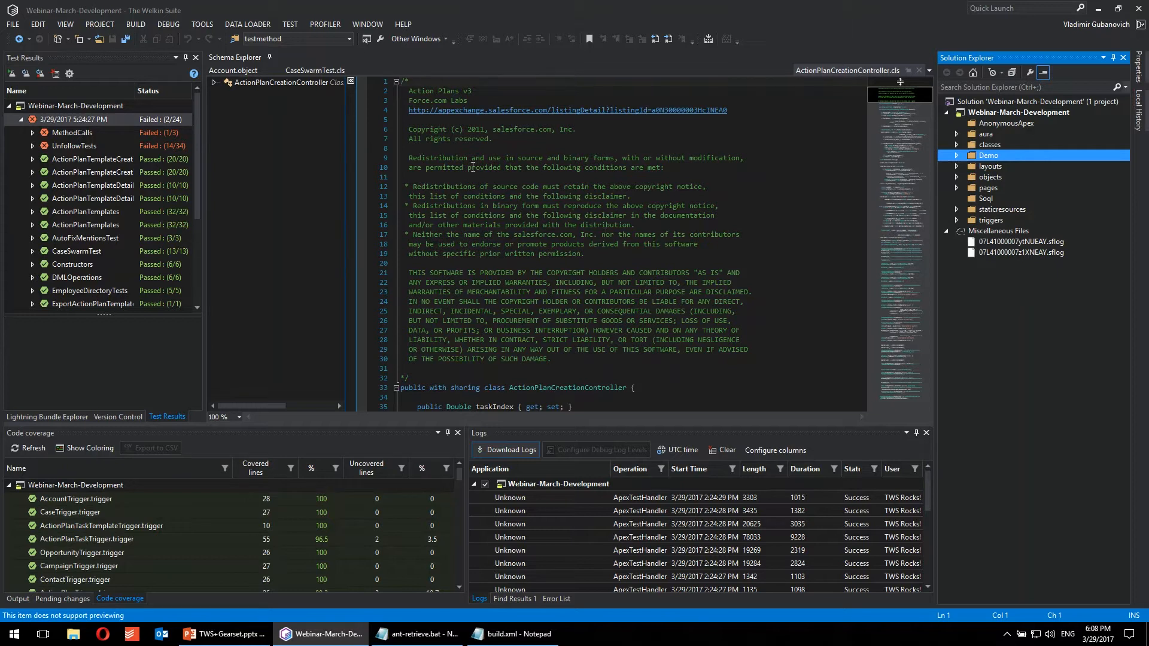
Step: Expand the MethodCalls class in the test results and show the details of the failed Test_Inner_Static_Methods_Calls test
{"action": "left_click", "coordinate": [98, 63]}
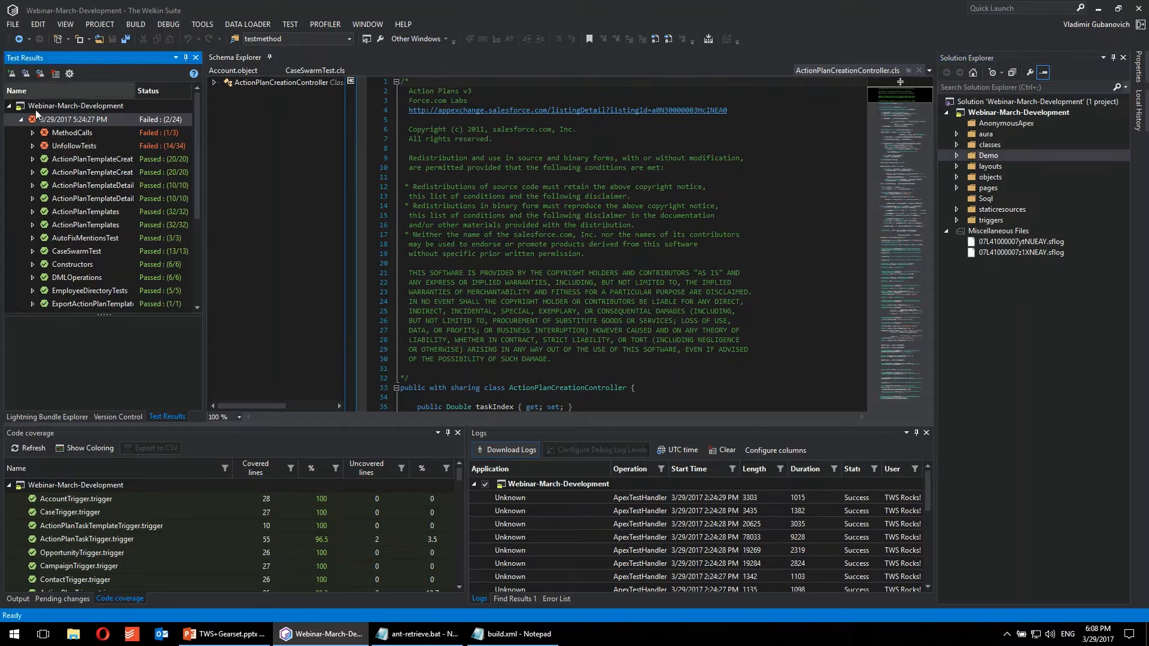
{"action": "left_click", "coordinate": [58, 130]}
{"action": "left_click", "coordinate": [32, 132]}
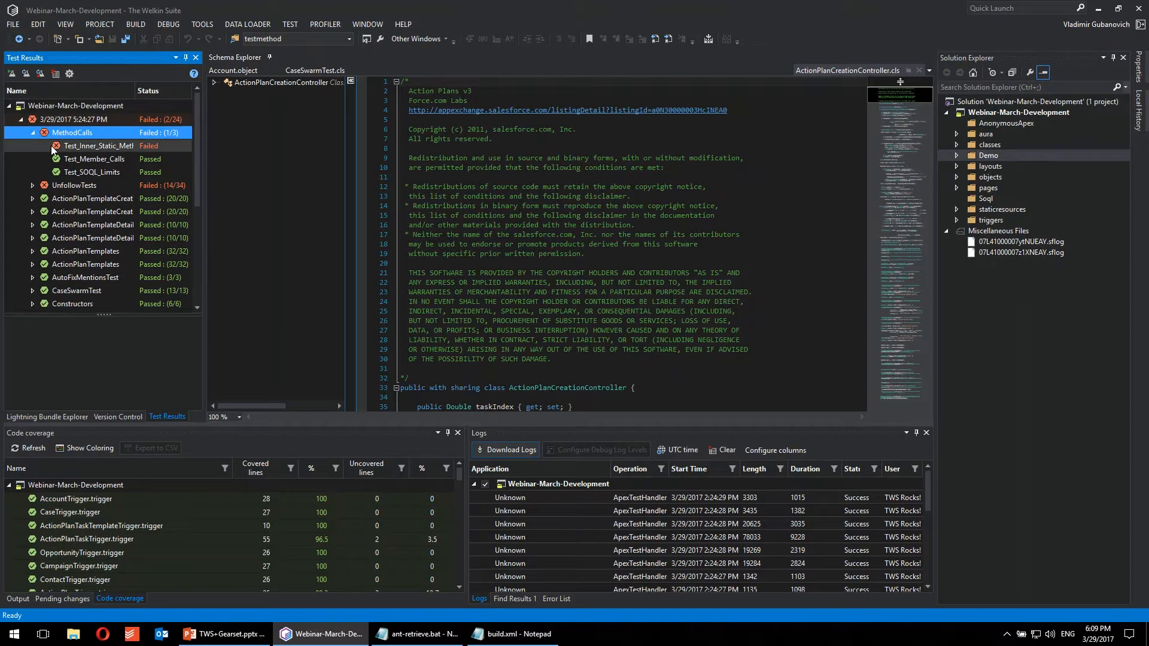
{"action": "left_click", "coordinate": [81, 145]}
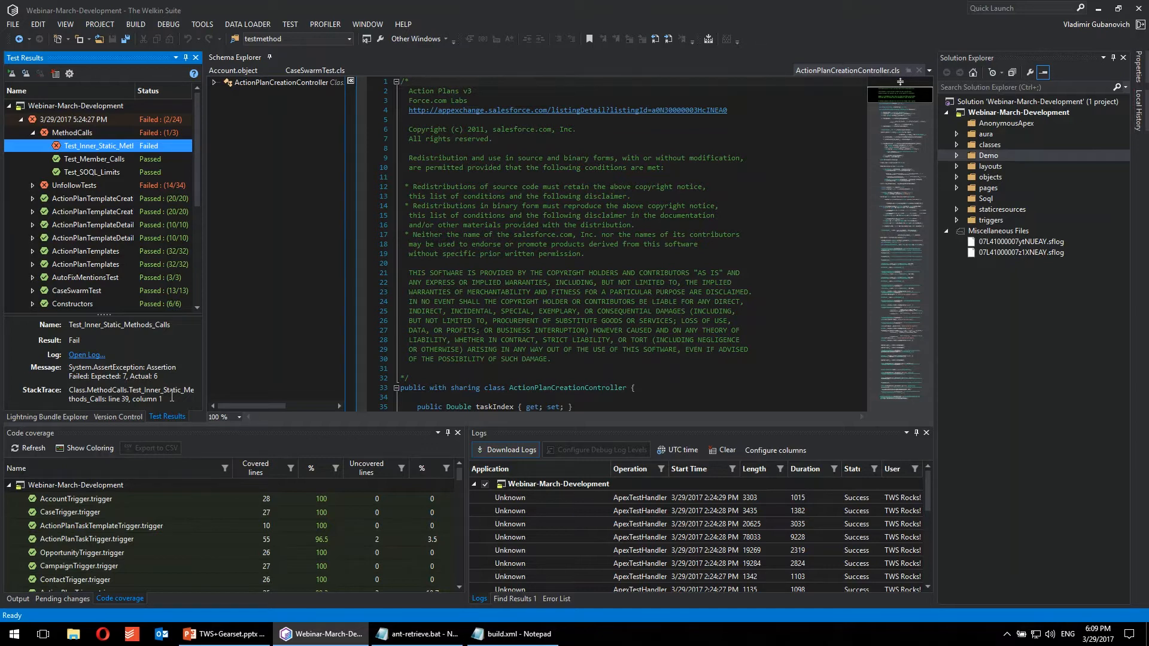
Step: Open the failed test's log and expand its first EXECUTION_STARTED entry and the code unit inside it
{"action": "left_click", "coordinate": [86, 356]}
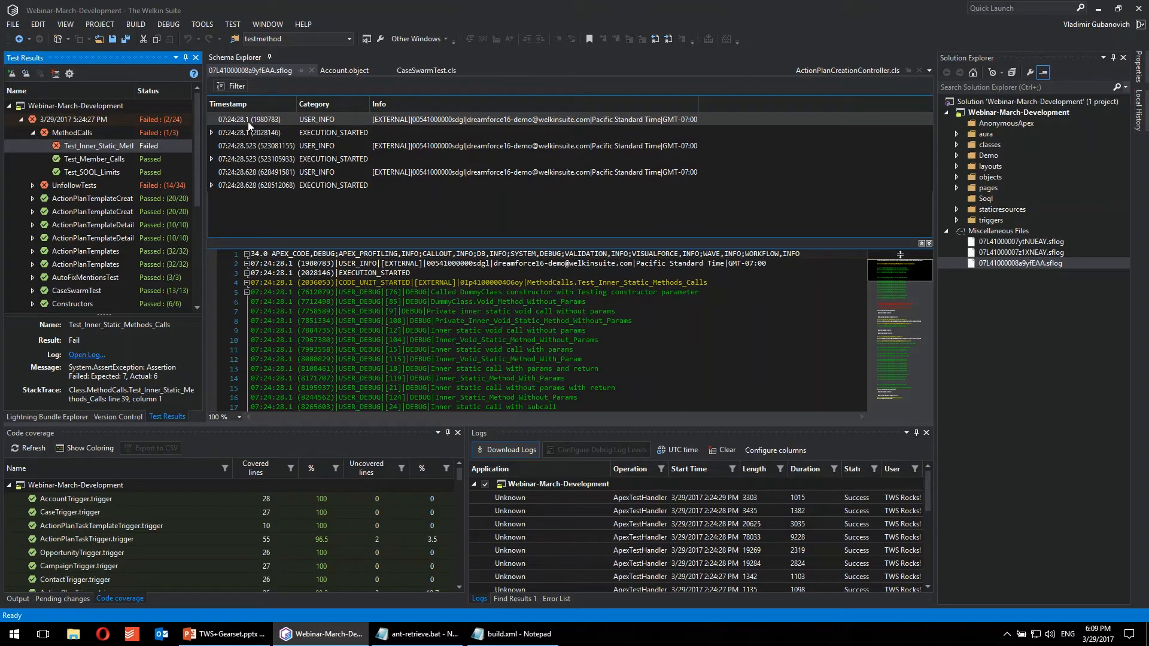
{"action": "left_click", "coordinate": [212, 132]}
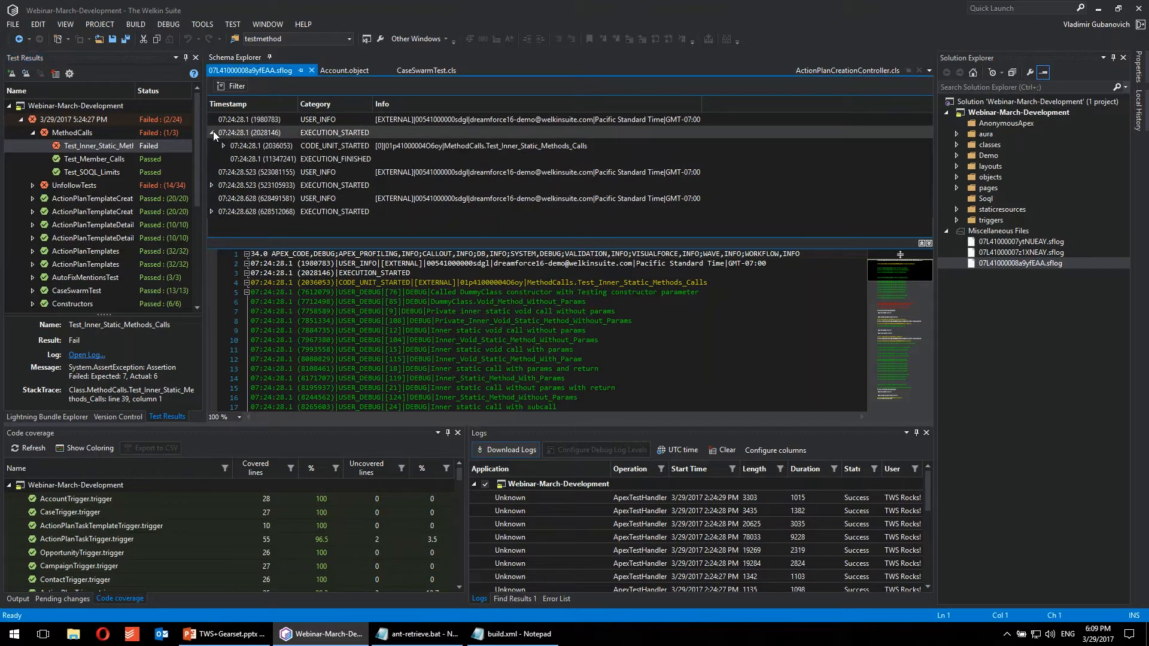
{"action": "left_click", "coordinate": [222, 145]}
Step: Locate an Inner_Void_Static_Method_Without_Params debug entry in the raw log and enlarge the raw text to fill the log view
{"action": "scroll", "coordinate": [486, 145], "scroll_direction": "down", "scroll_amount": 4}
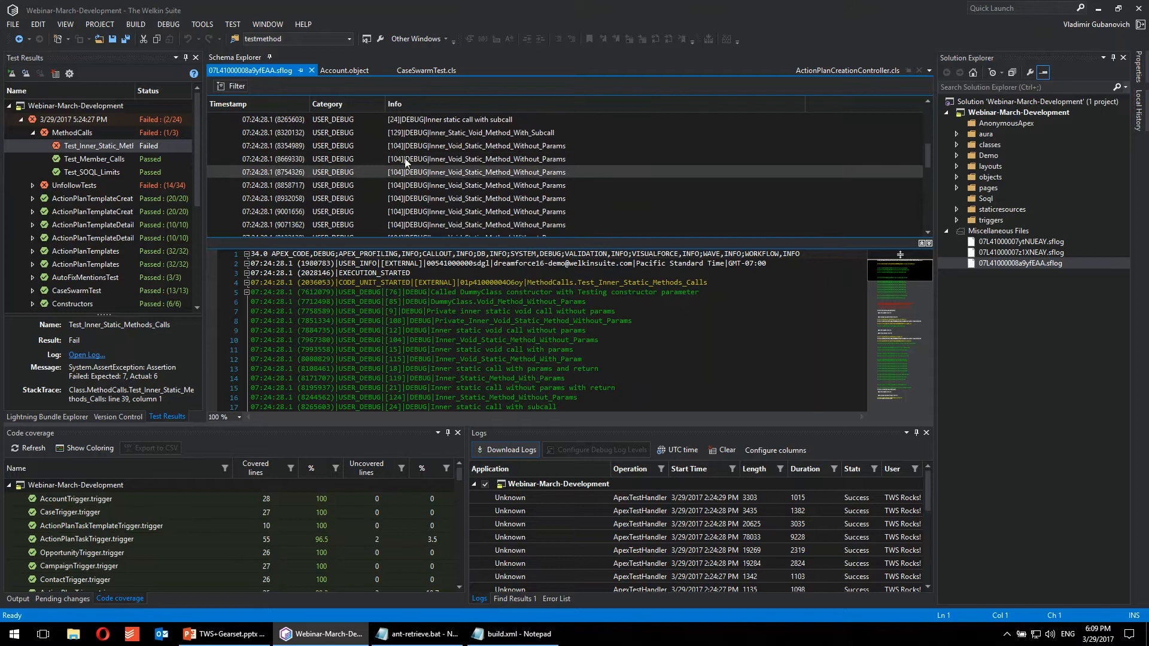
{"action": "left_click", "coordinate": [429, 164]}
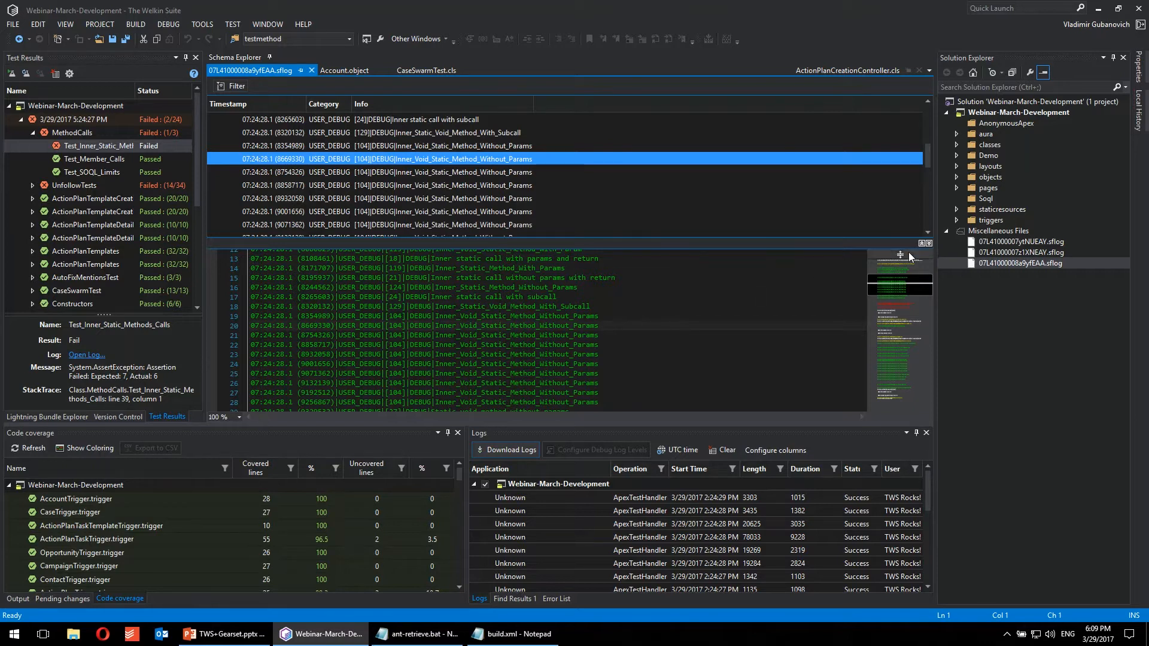
{"action": "left_click", "coordinate": [922, 243]}
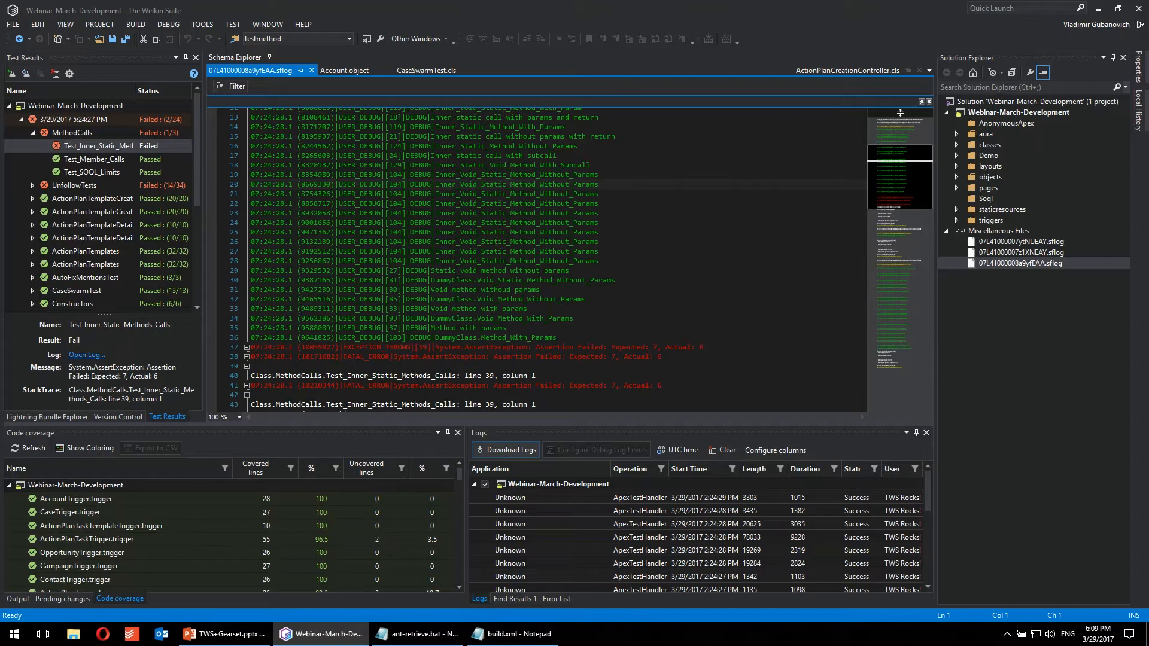
{"action": "scroll", "coordinate": [495, 242], "scroll_direction": "down", "scroll_amount": 5}
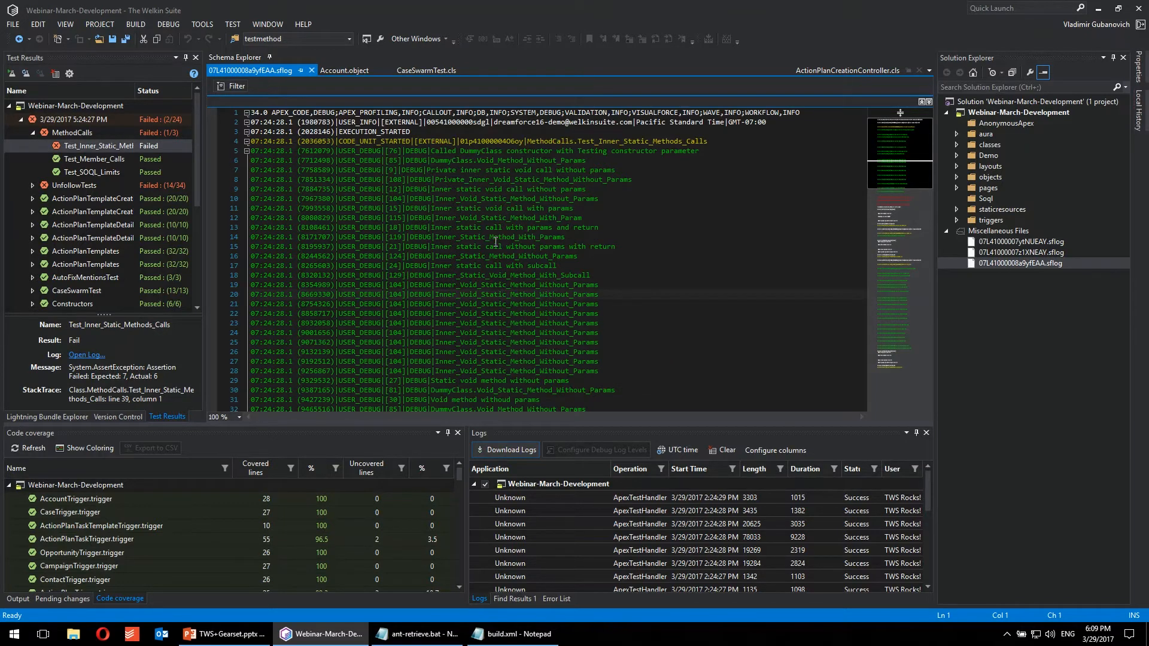
{"action": "scroll", "coordinate": [496, 241], "scroll_direction": "up", "scroll_amount": 6}
{"action": "scroll", "coordinate": [496, 241], "scroll_direction": "up", "scroll_amount": 3}
Step: Highlight the occurrences of USER_DEBUG, EXCEPTION_THROWN, Void_Static_Method_Without_Params and Void_Method_With_Params in the raw log text
{"action": "double_click", "coordinate": [353, 170]}
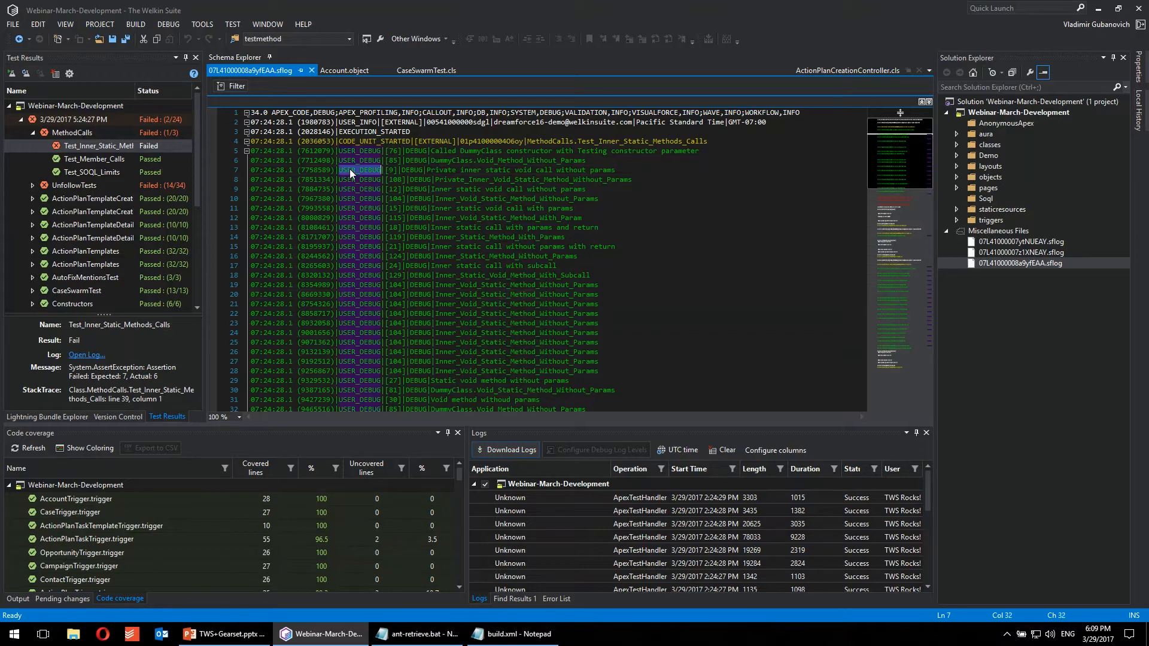
{"action": "scroll", "coordinate": [462, 228], "scroll_direction": "down", "scroll_amount": 6}
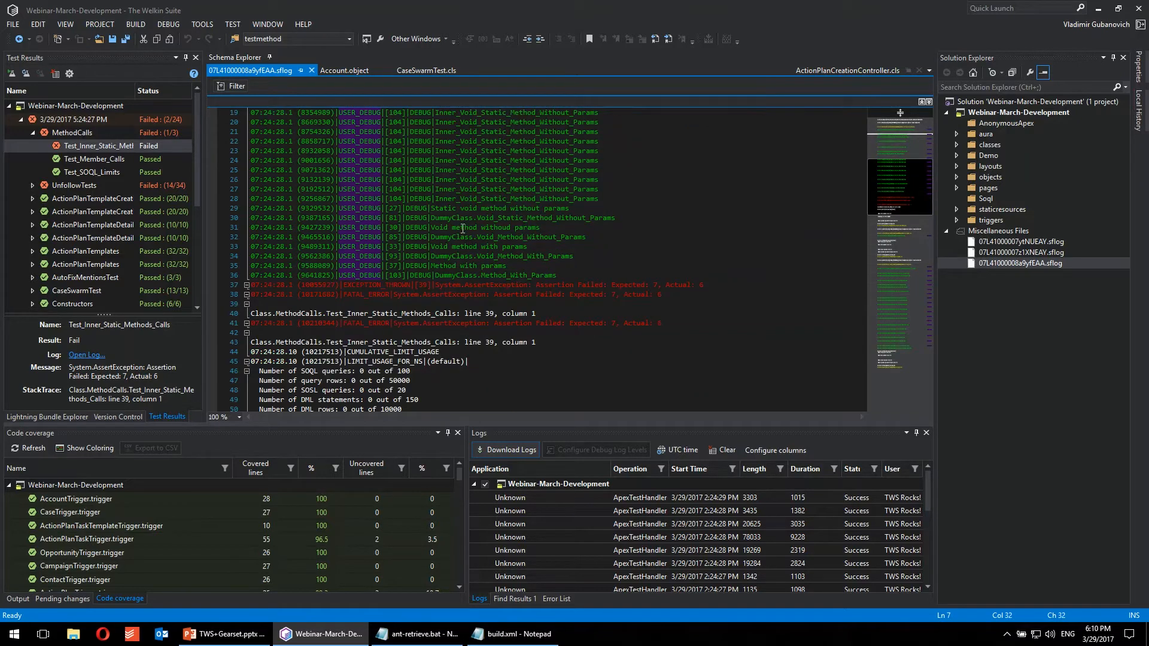
{"action": "double_click", "coordinate": [359, 285]}
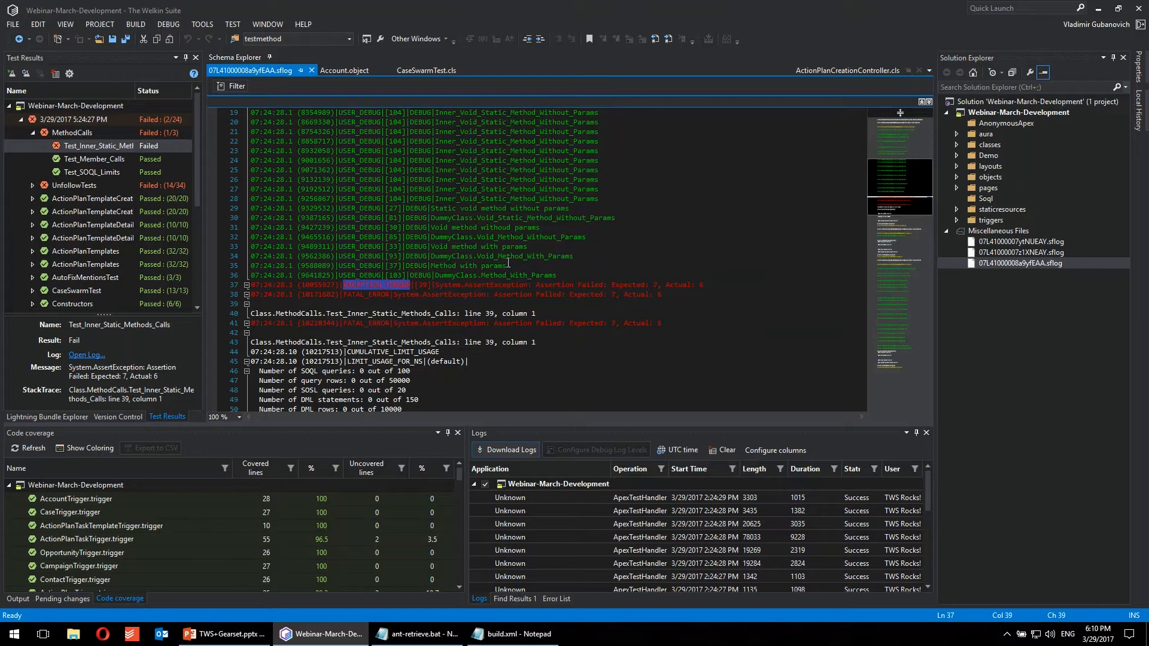
{"action": "left_click", "coordinate": [550, 219]}
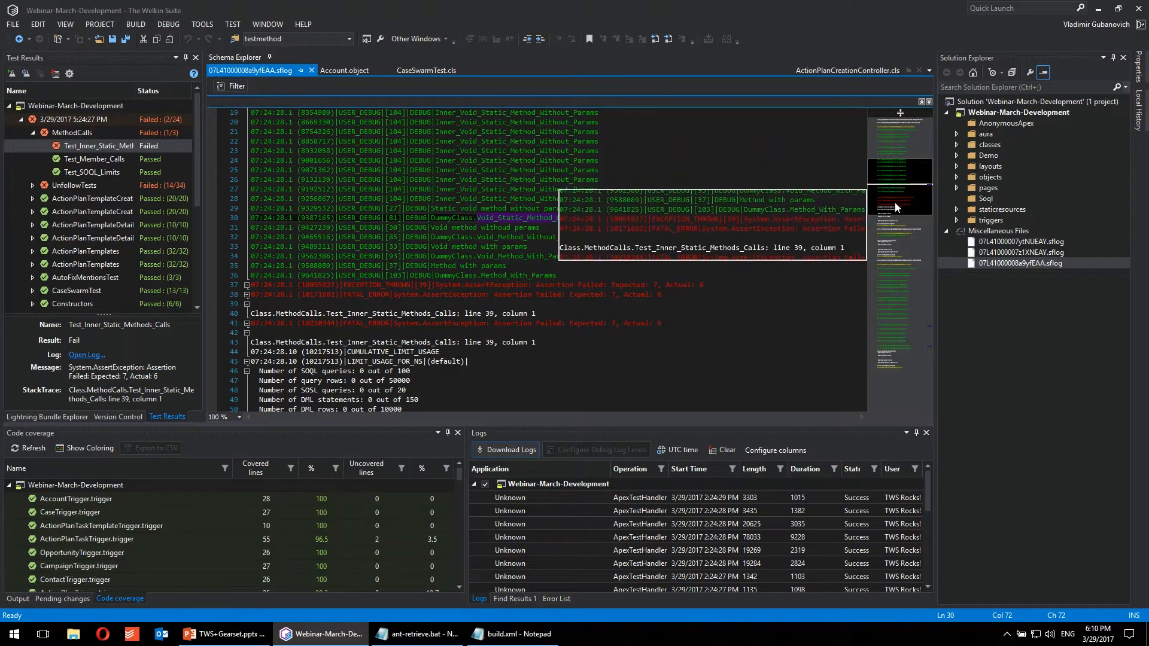
{"action": "scroll", "coordinate": [896, 201], "scroll_direction": "down", "scroll_amount": 1}
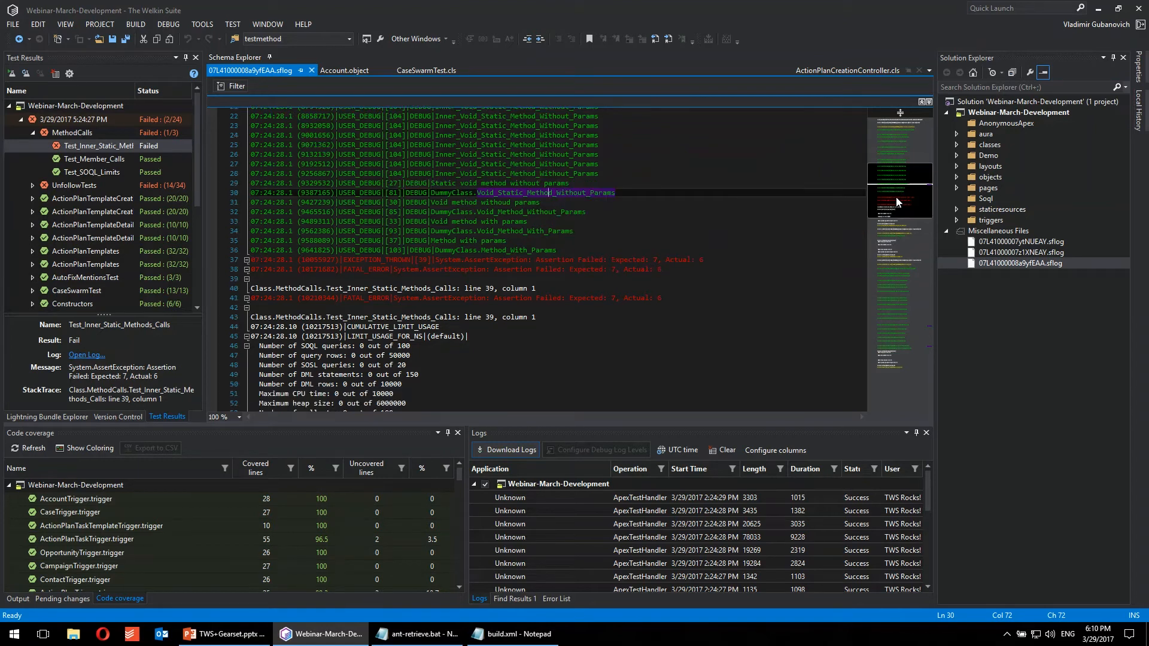
{"action": "left_click", "coordinate": [602, 231]}
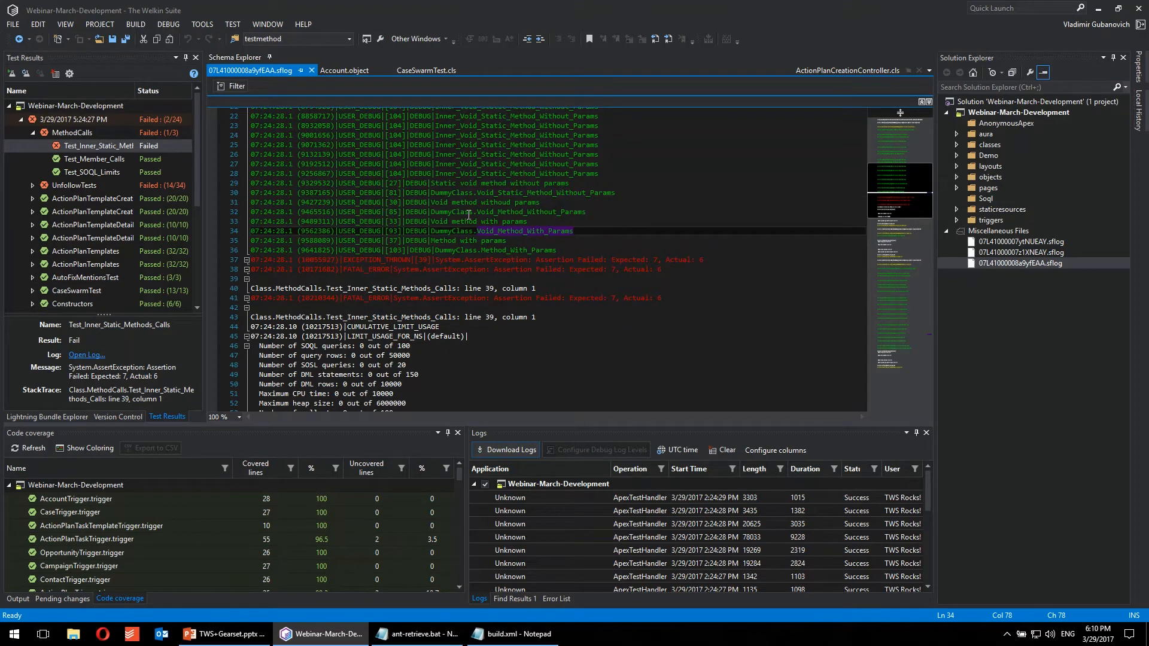
Step: Filter the debug log so that only EXCEPTION_THROWN entries are shown
{"action": "scroll", "coordinate": [468, 214], "scroll_direction": "down", "scroll_amount": 20}
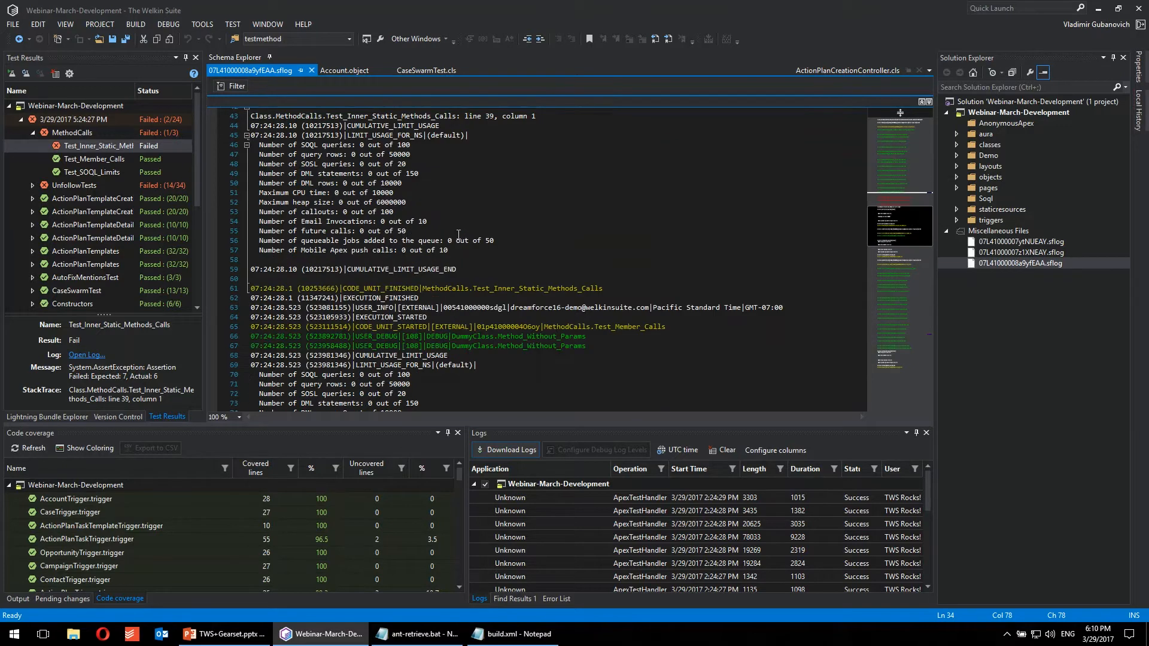
{"action": "scroll", "coordinate": [488, 277], "scroll_direction": "up", "scroll_amount": 4}
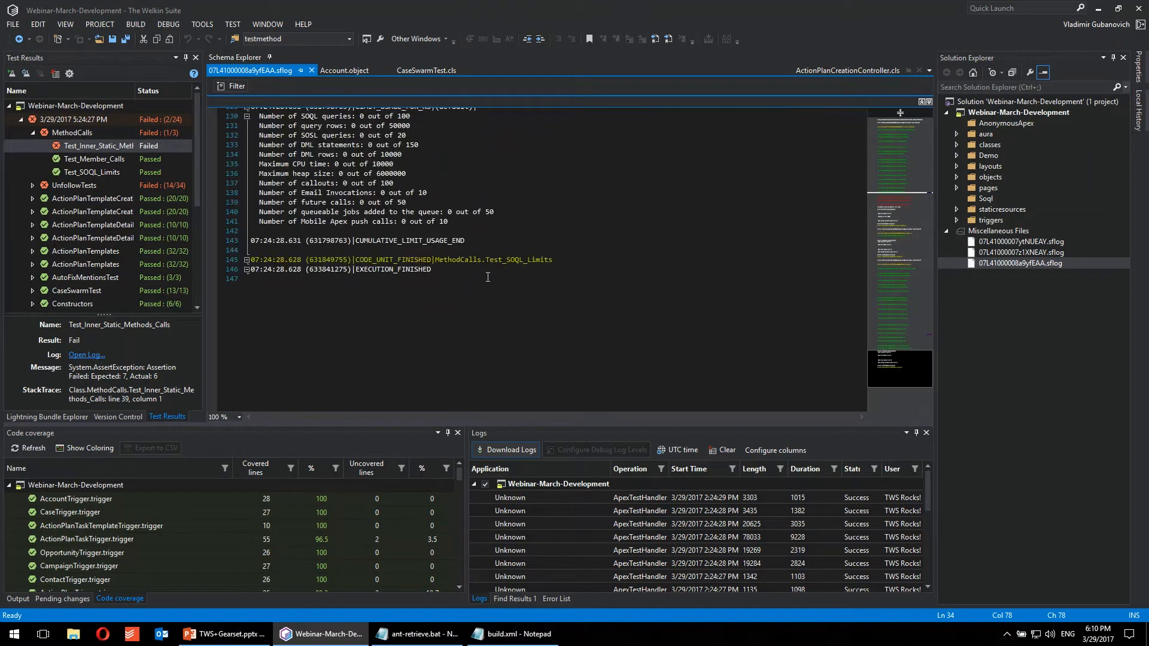
{"action": "scroll", "coordinate": [487, 277], "scroll_direction": "up", "scroll_amount": 4}
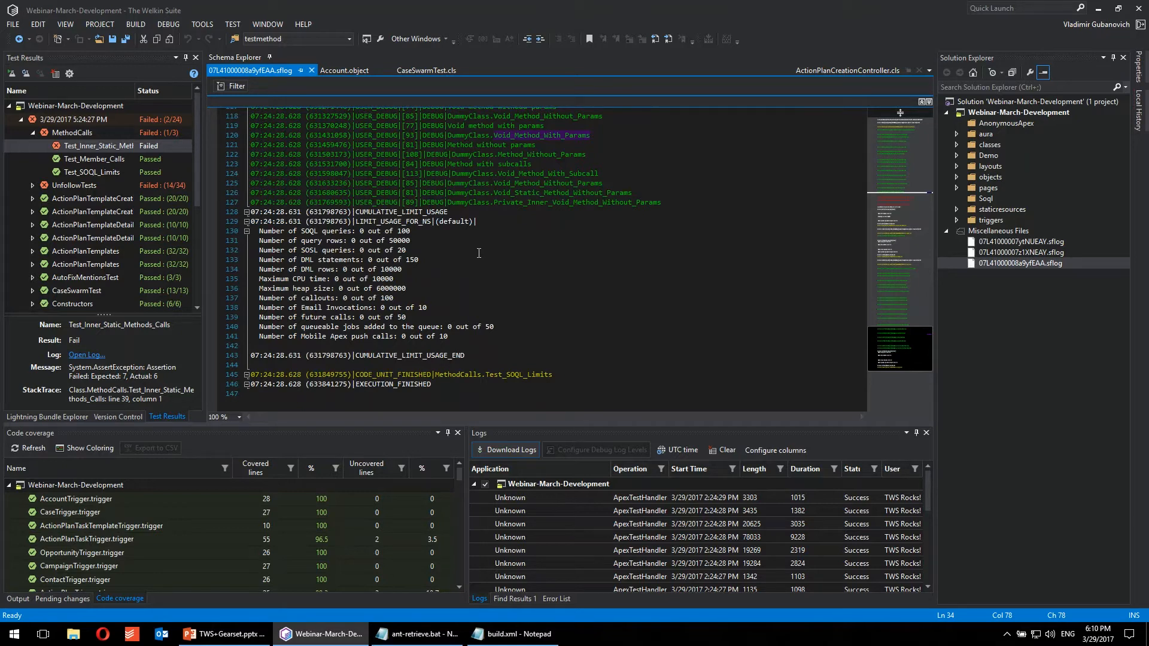
{"action": "left_click", "coordinate": [237, 86]}
{"action": "left_click", "coordinate": [548, 404]}
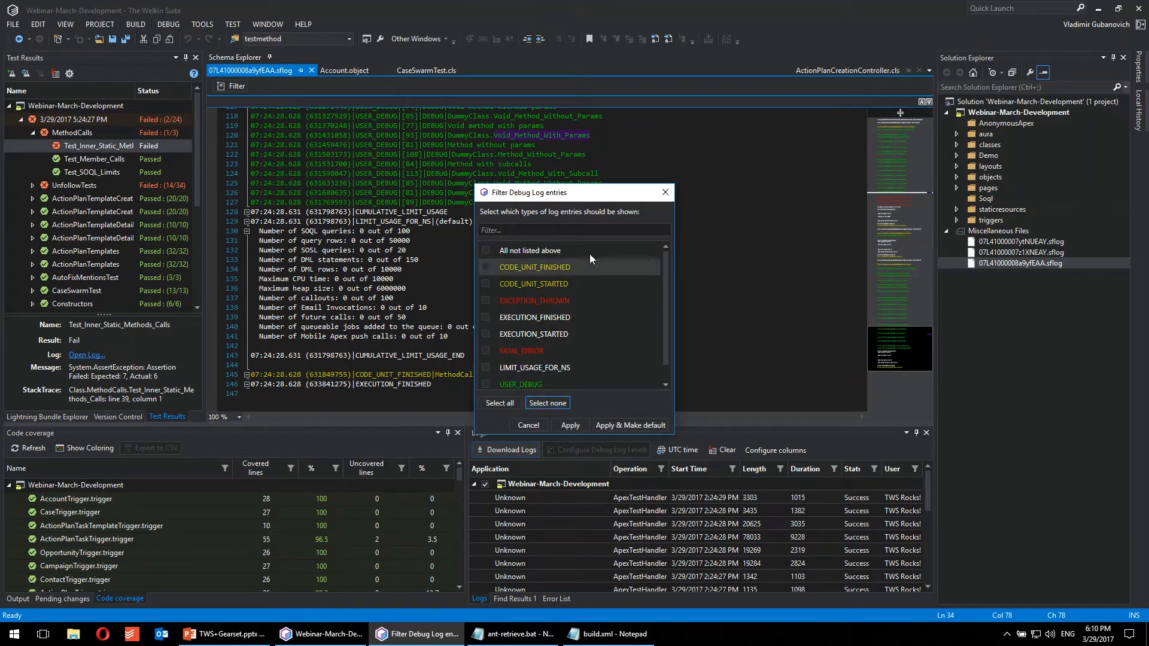
{"action": "left_click", "coordinate": [485, 299]}
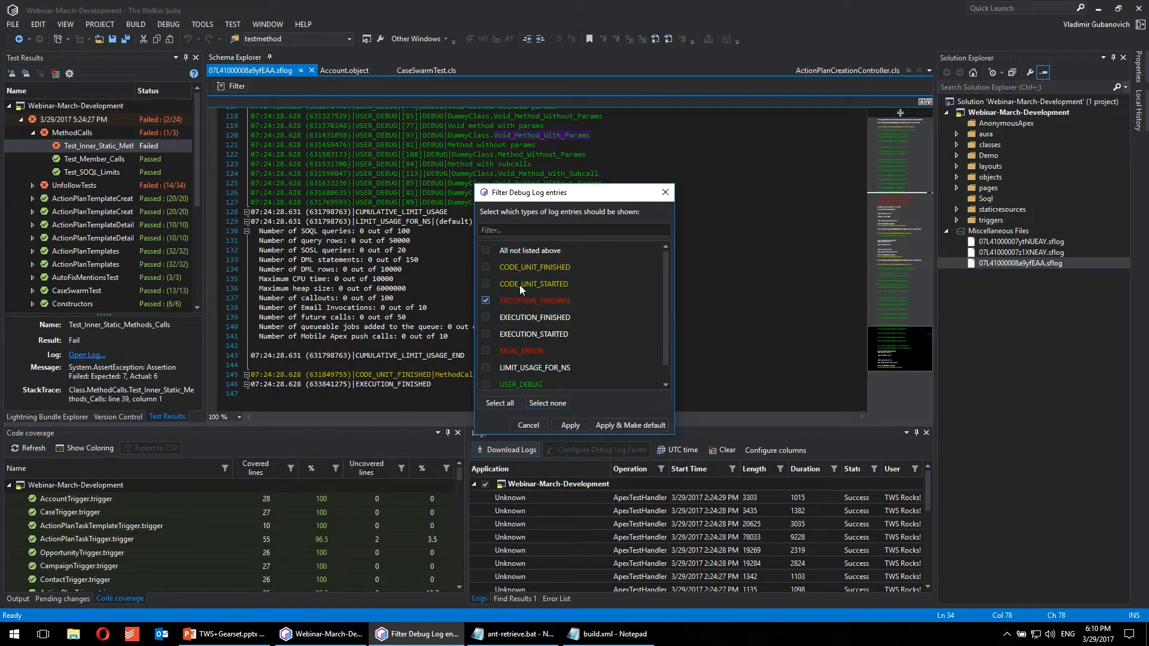
{"action": "left_click", "coordinate": [570, 425]}
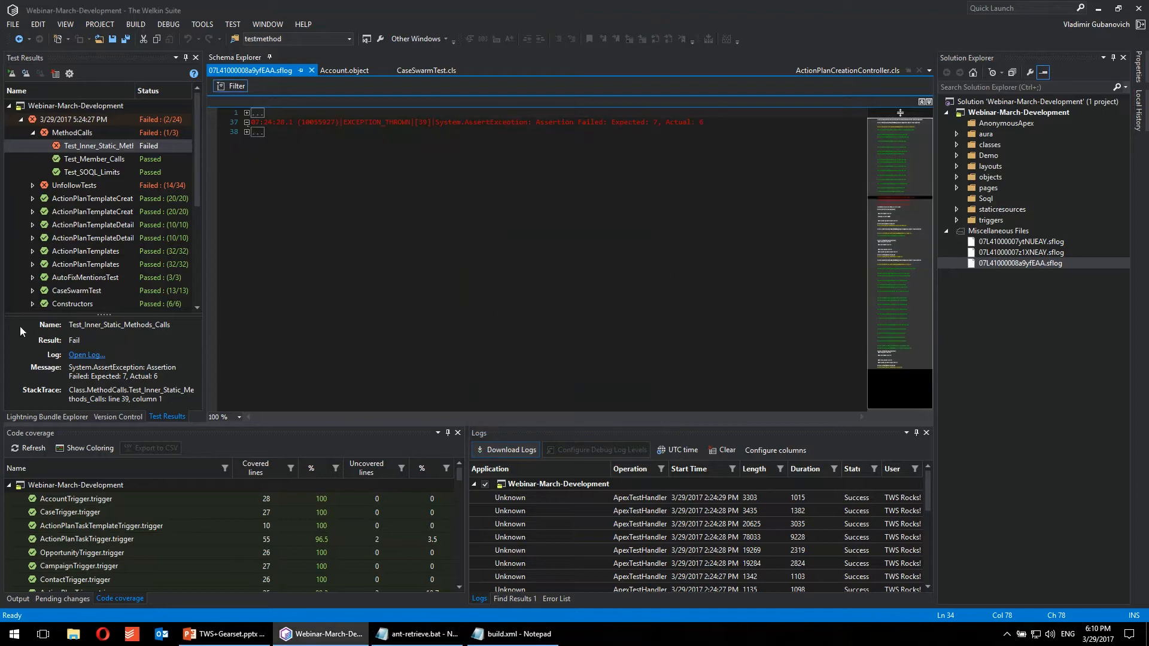
Step: Go from the exception entry to its source line in MethodCalls.cls and highlight the expected value in the assertEquals call
{"action": "right_click", "coordinate": [444, 122]}
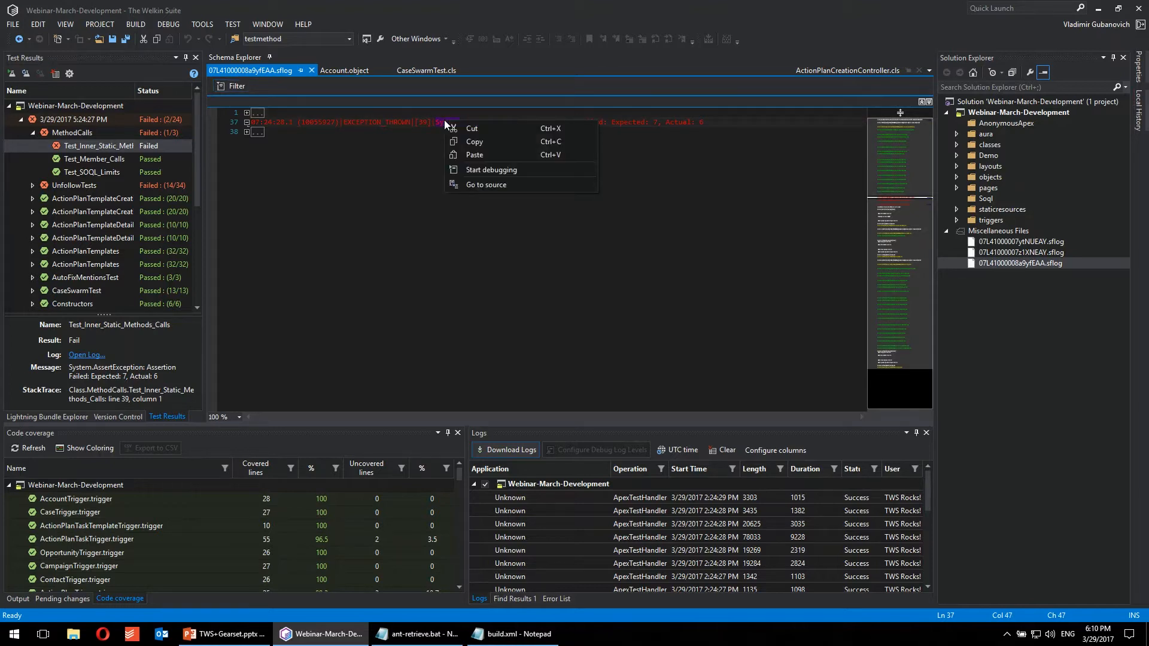
{"action": "left_click", "coordinate": [511, 183]}
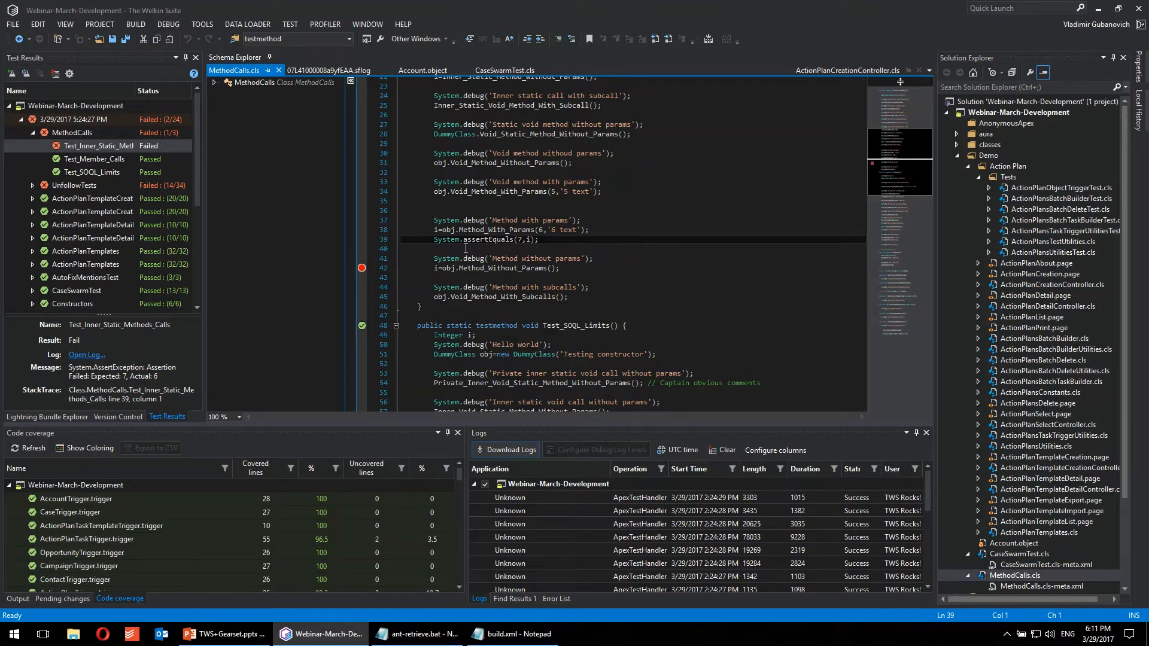
{"action": "left_click", "coordinate": [518, 240]}
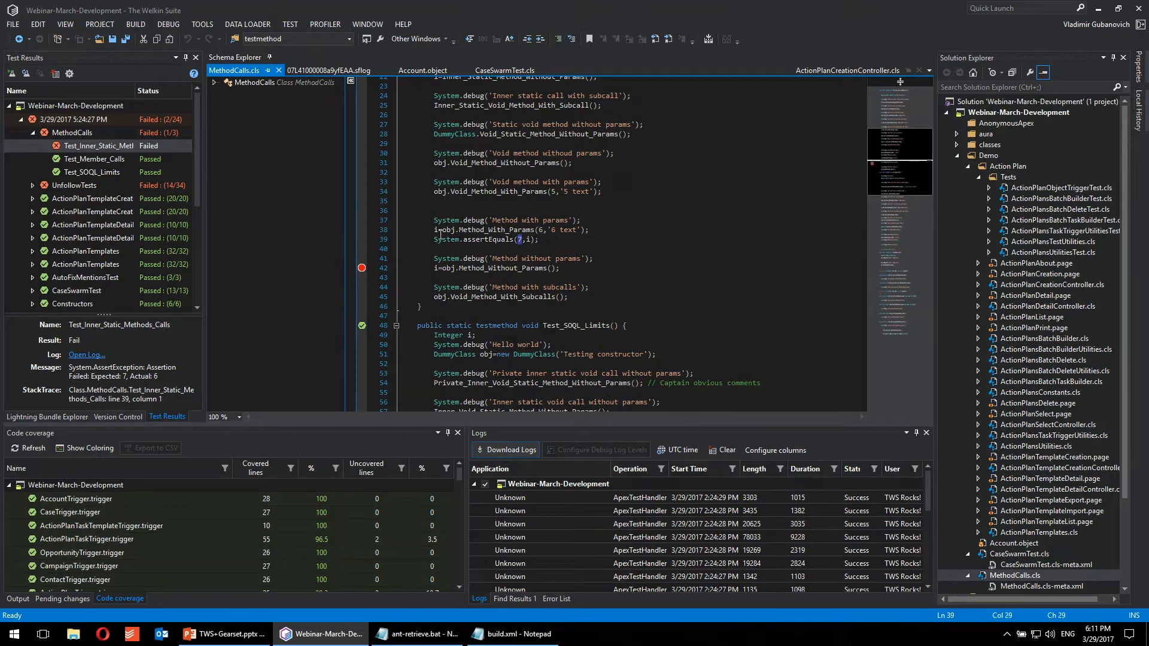
{"action": "left_click", "coordinate": [541, 230]}
{"action": "right_click", "coordinate": [488, 232]}
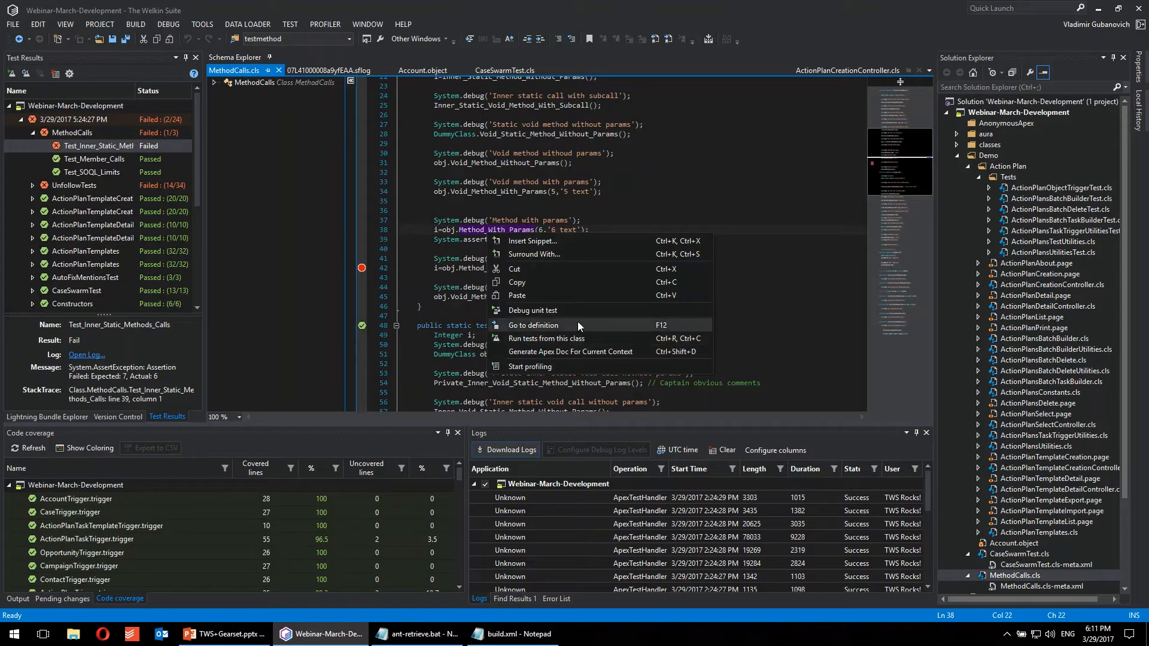
{"action": "left_click", "coordinate": [552, 325]}
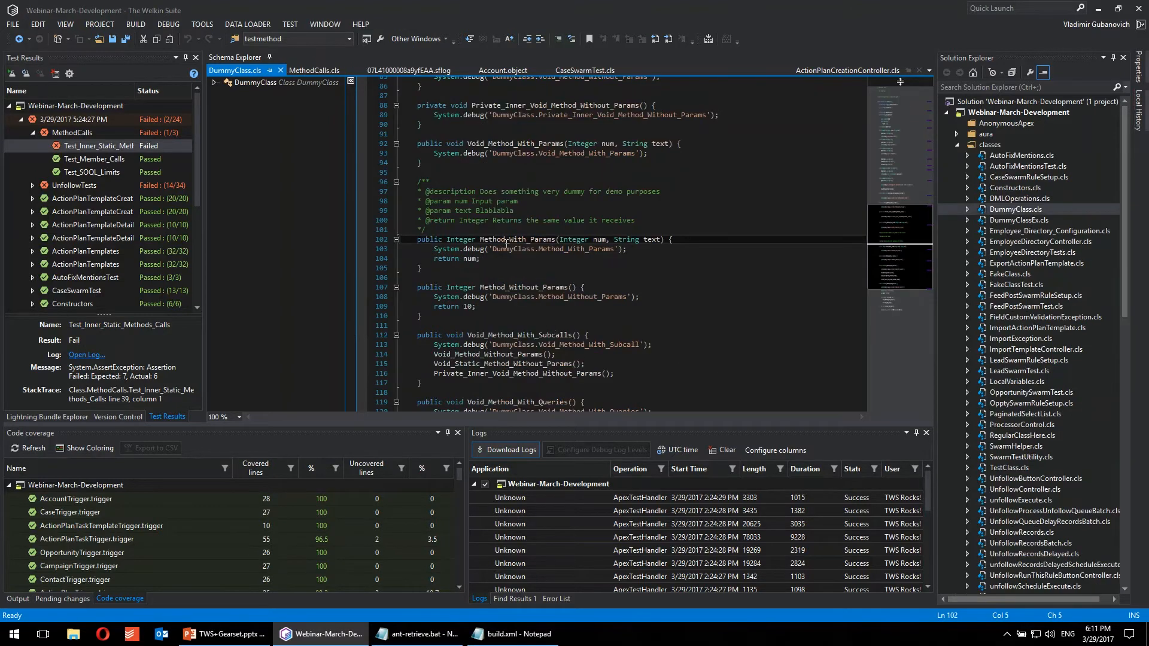
{"action": "left_click", "coordinate": [476, 258]}
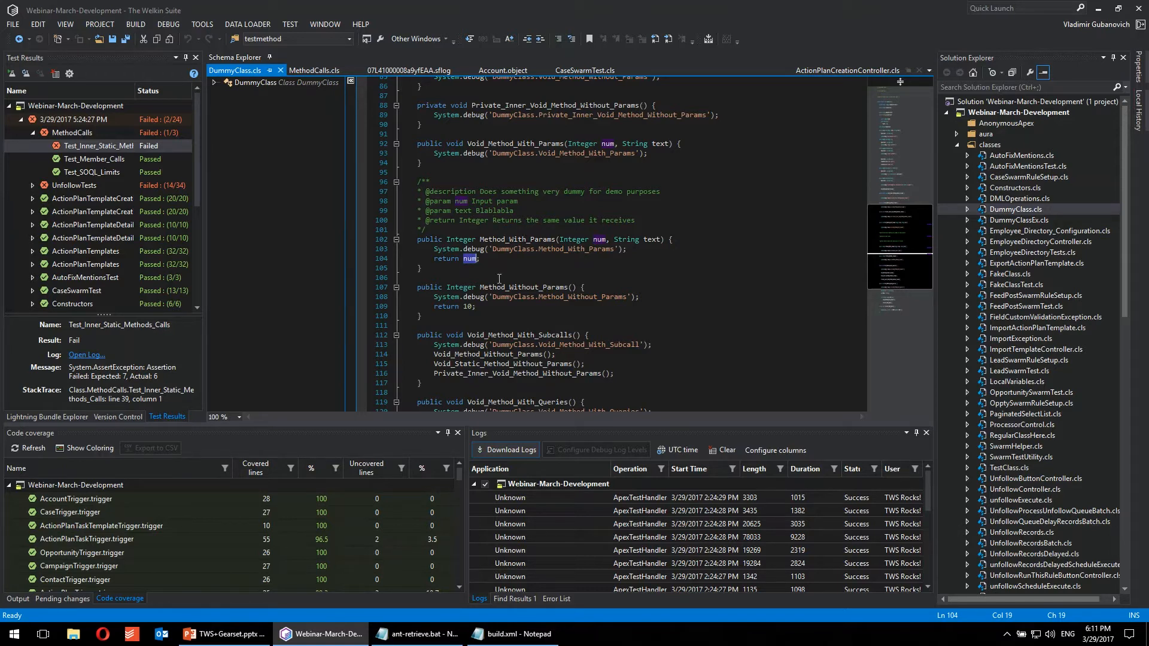
{"action": "left_click", "coordinate": [494, 221]}
{"action": "left_click_drag", "start_coordinate": [495, 221], "coordinate": [651, 220]}
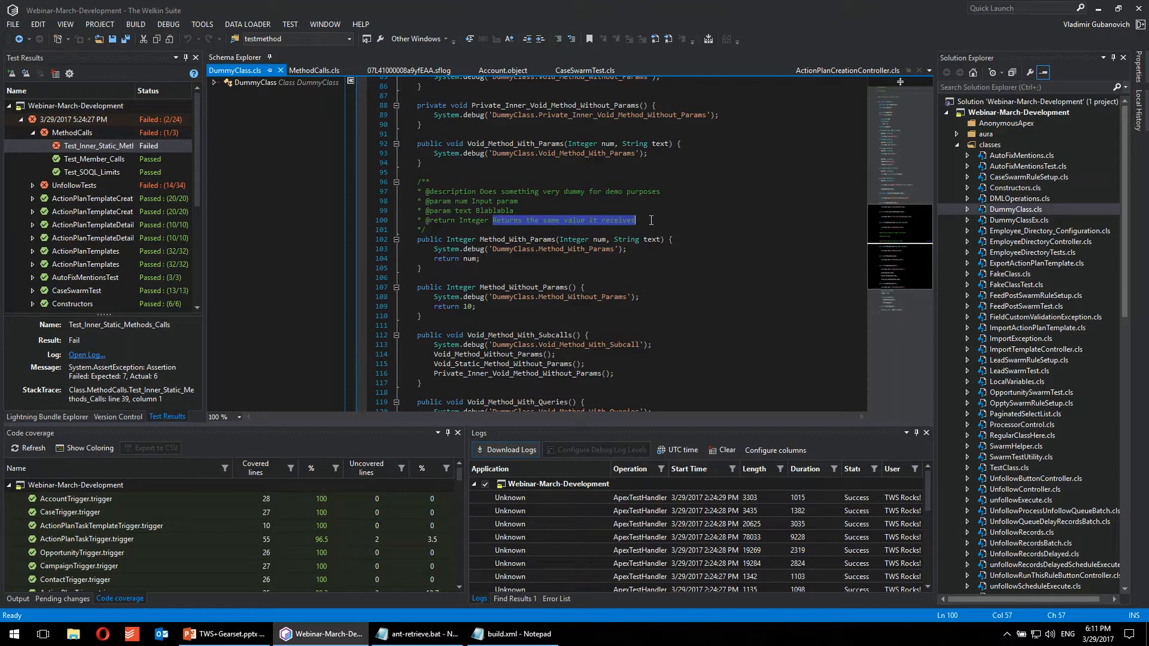
{"action": "left_click", "coordinate": [487, 252]}
Step: Close the DummyClass file and set the expected value in the MethodCalls assertEquals call to 6
{"action": "left_click", "coordinate": [280, 71]}
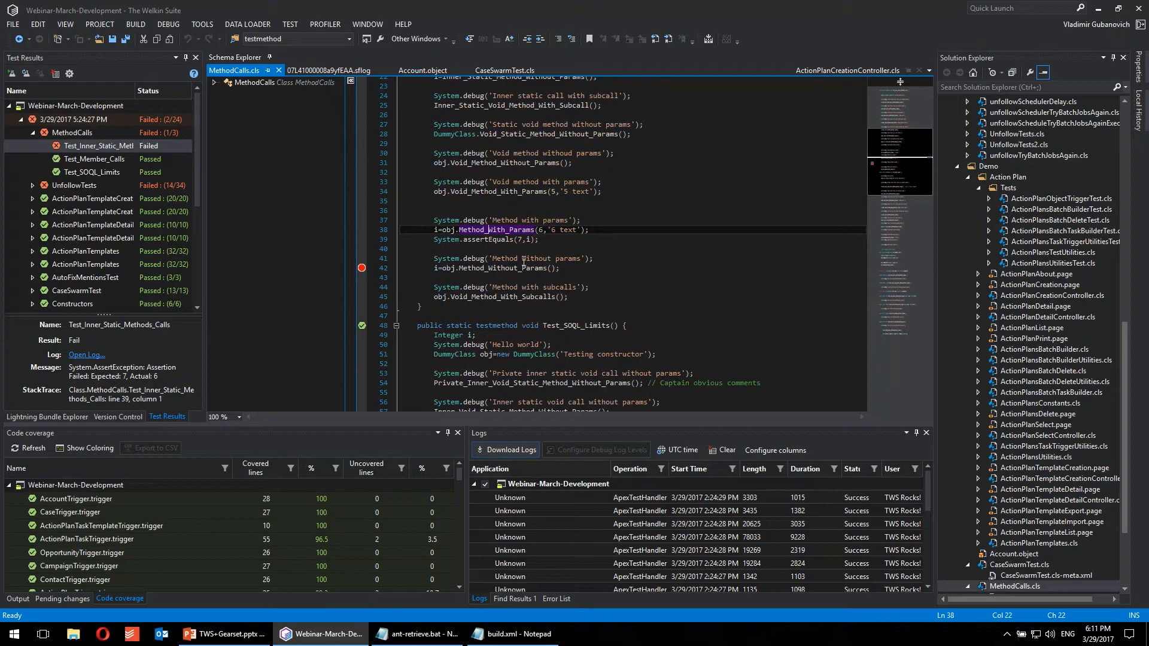
{"action": "left_click", "coordinate": [521, 239]}
{"action": "key", "text": "BackSpace"}
{"action": "type", "text": "6"}
Step: Generate an Apex Doc comment for Test_Inner_Static_Methods_Calls, describe it as fixed by the developer during the webinar, and save the class
{"action": "scroll", "coordinate": [628, 263], "scroll_direction": "up", "scroll_amount": 13}
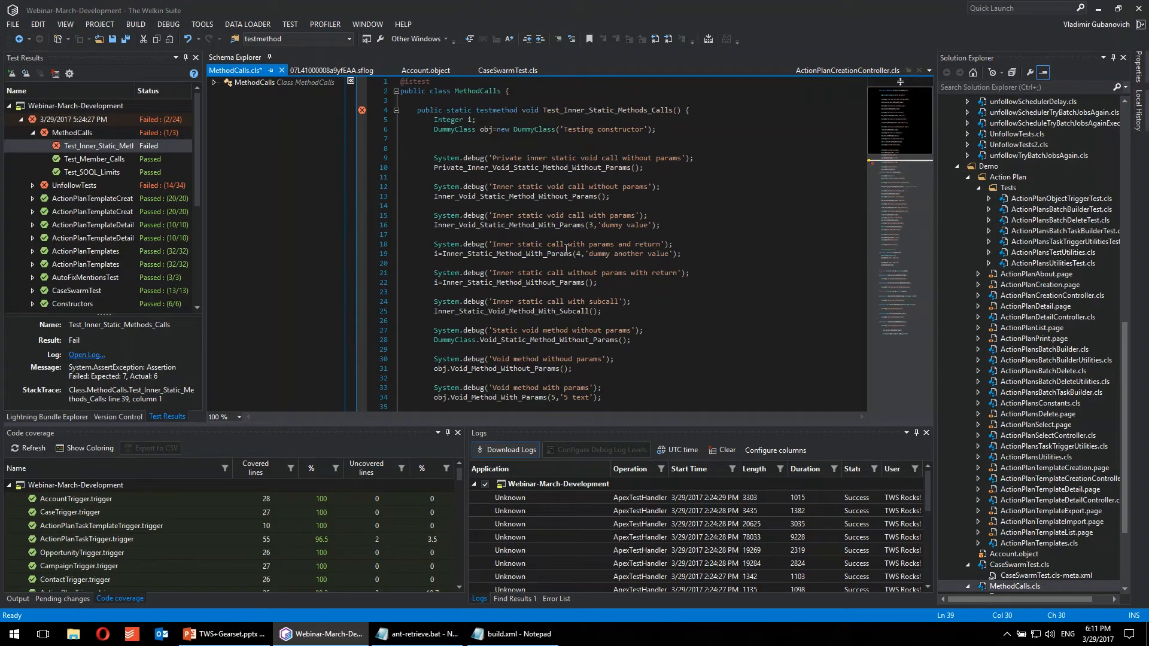
{"action": "scroll", "coordinate": [562, 203], "scroll_direction": "down", "scroll_amount": 4}
{"action": "scroll", "coordinate": [577, 224], "scroll_direction": "up", "scroll_amount": 4}
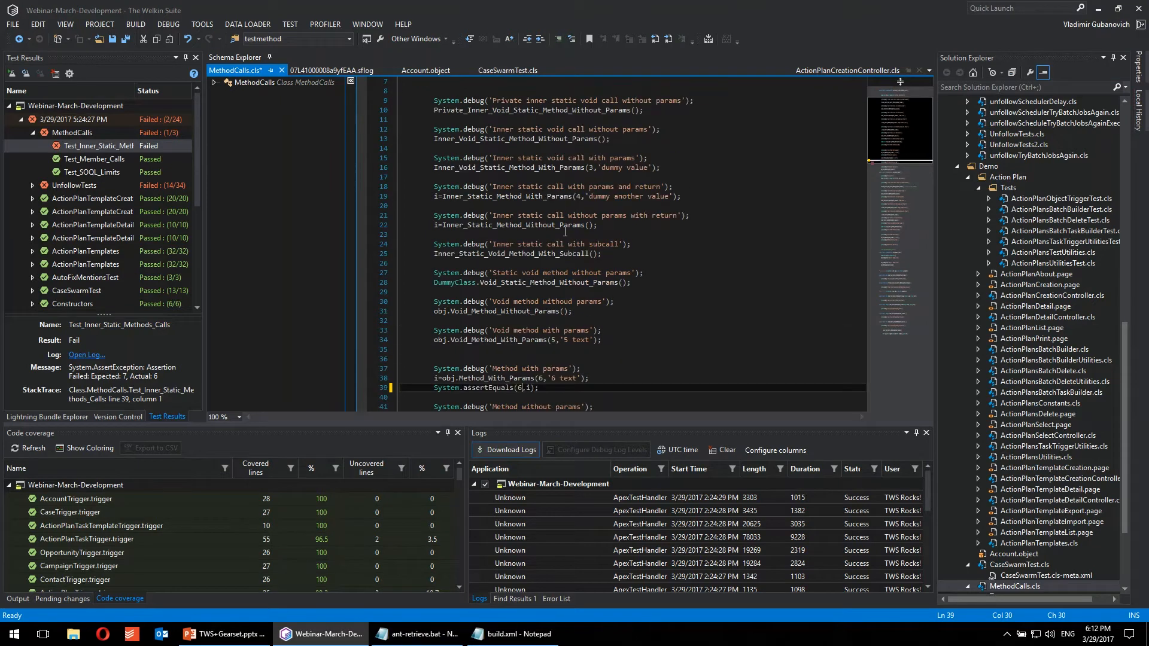
{"action": "scroll", "coordinate": [562, 221], "scroll_direction": "down", "scroll_amount": 1}
{"action": "scroll", "coordinate": [464, 137], "scroll_direction": "up", "scroll_amount": 1}
{"action": "right_click", "coordinate": [456, 142]}
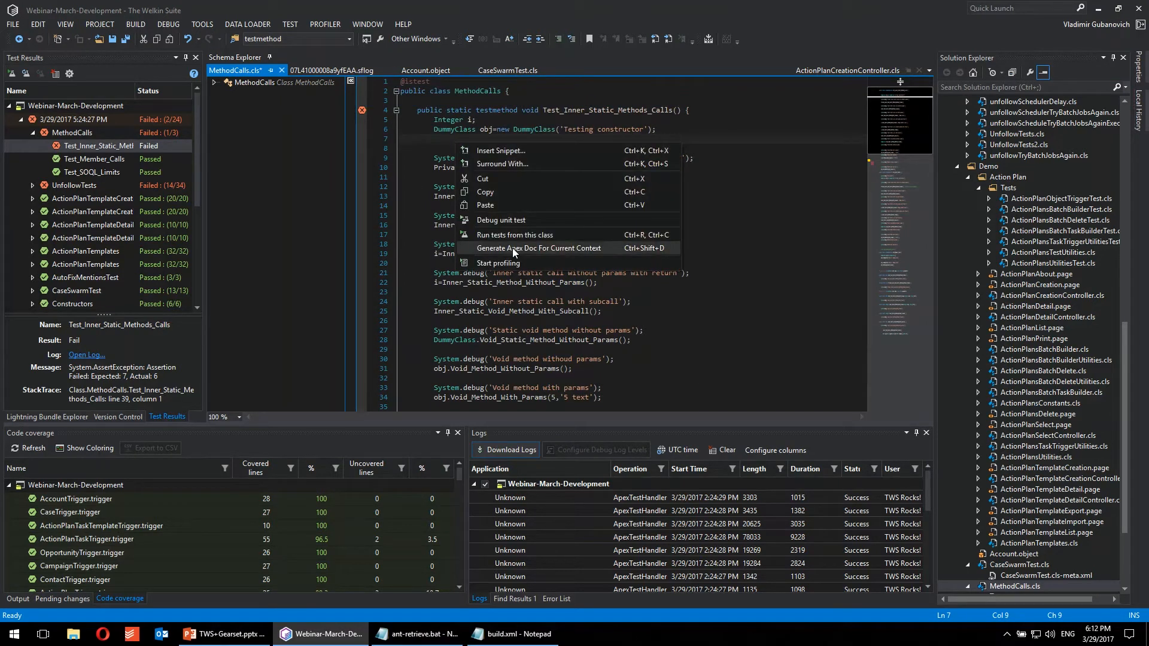
{"action": "left_click", "coordinate": [513, 249]}
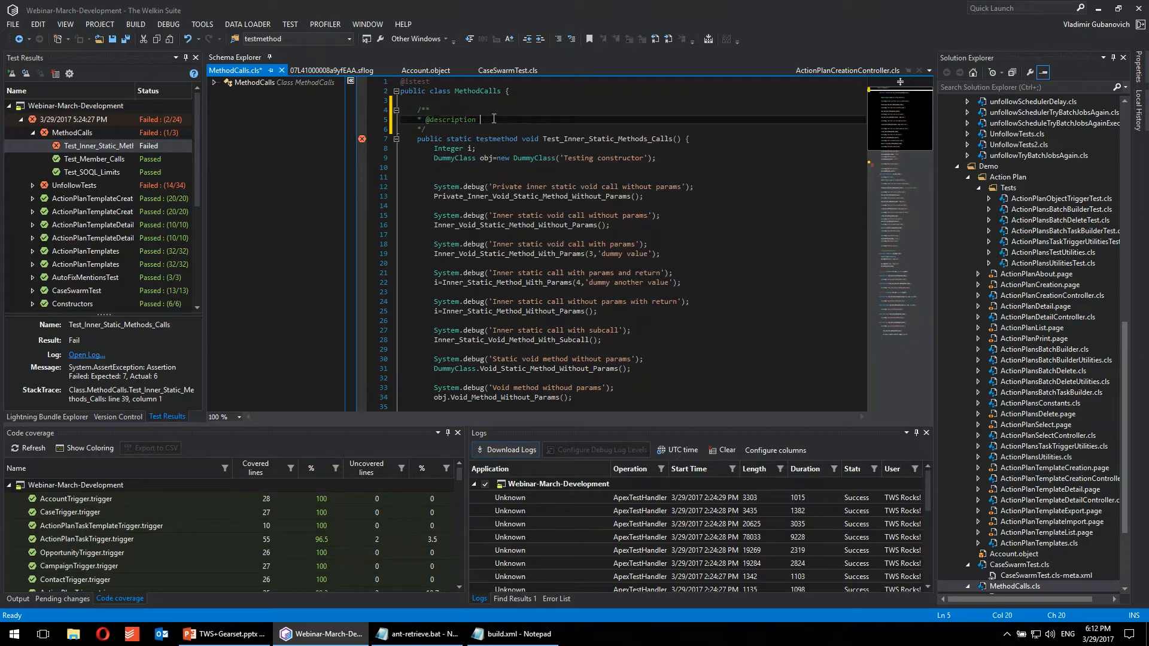
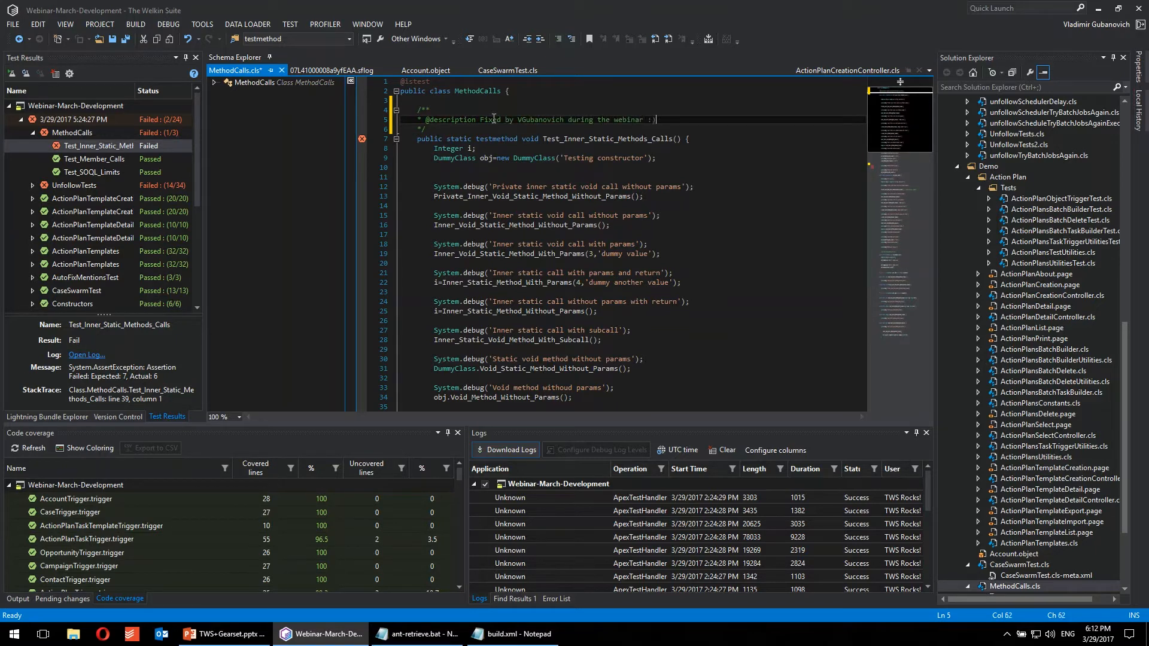
{"action": "key", "text": "ctrl+s"}
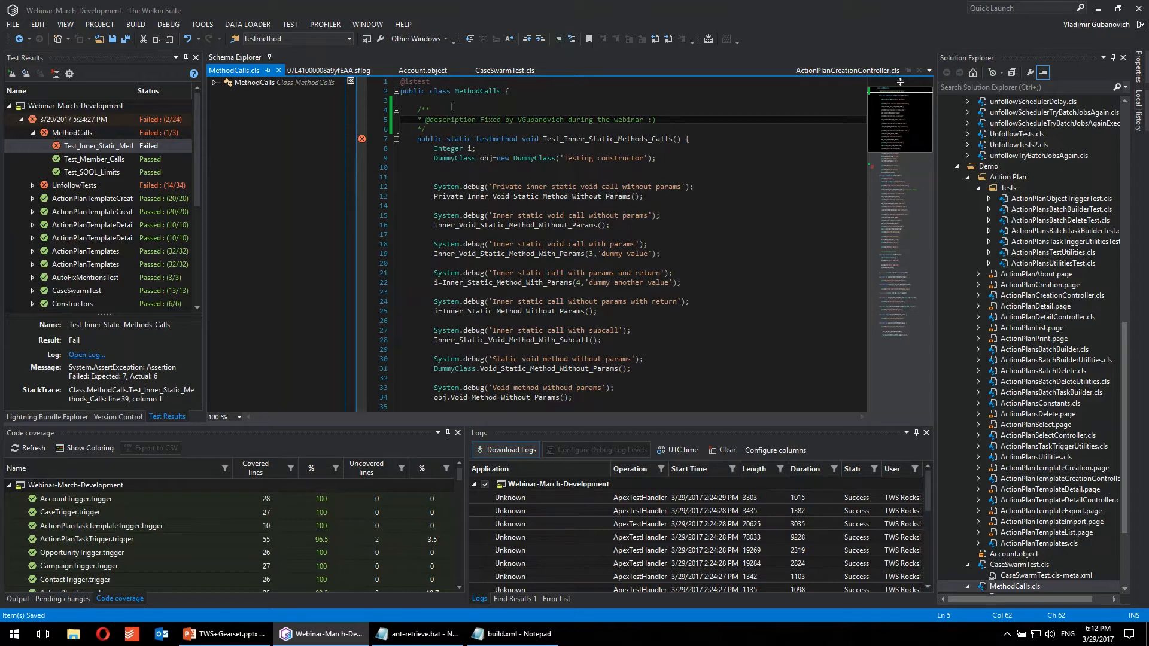
Step: Build the changes and run the tests, and expand the MethodCalls class in the new test run's results
{"action": "left_click", "coordinate": [132, 24]}
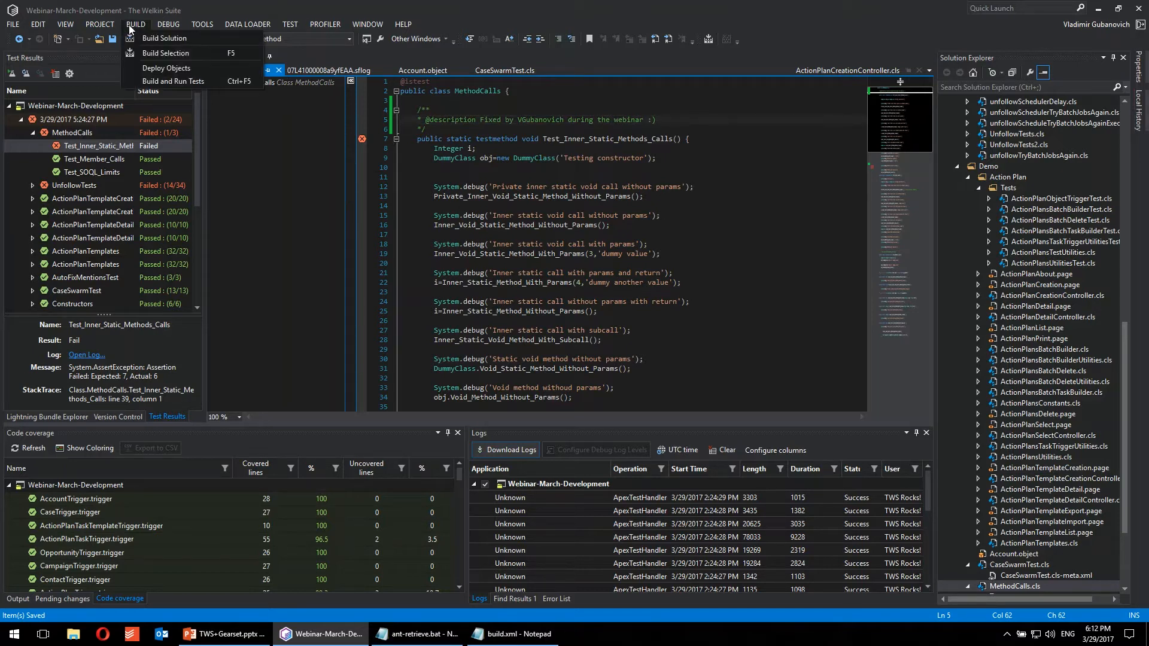
{"action": "left_click", "coordinate": [177, 81]}
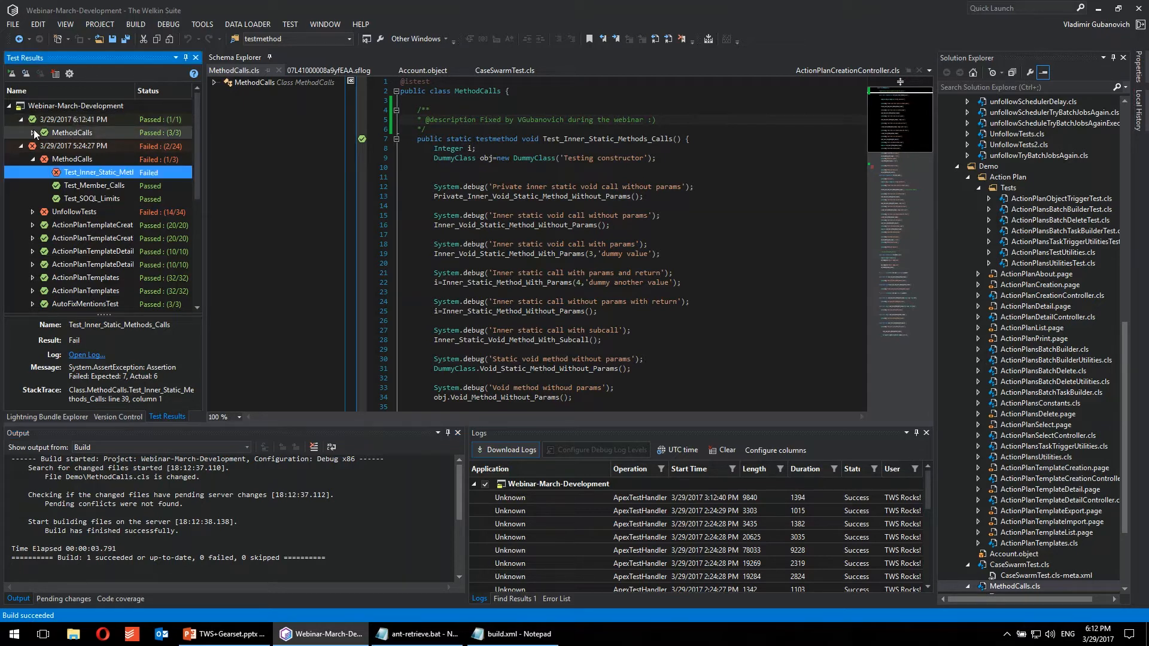
{"action": "double_click", "coordinate": [71, 134]}
{"action": "left_click", "coordinate": [526, 272]}
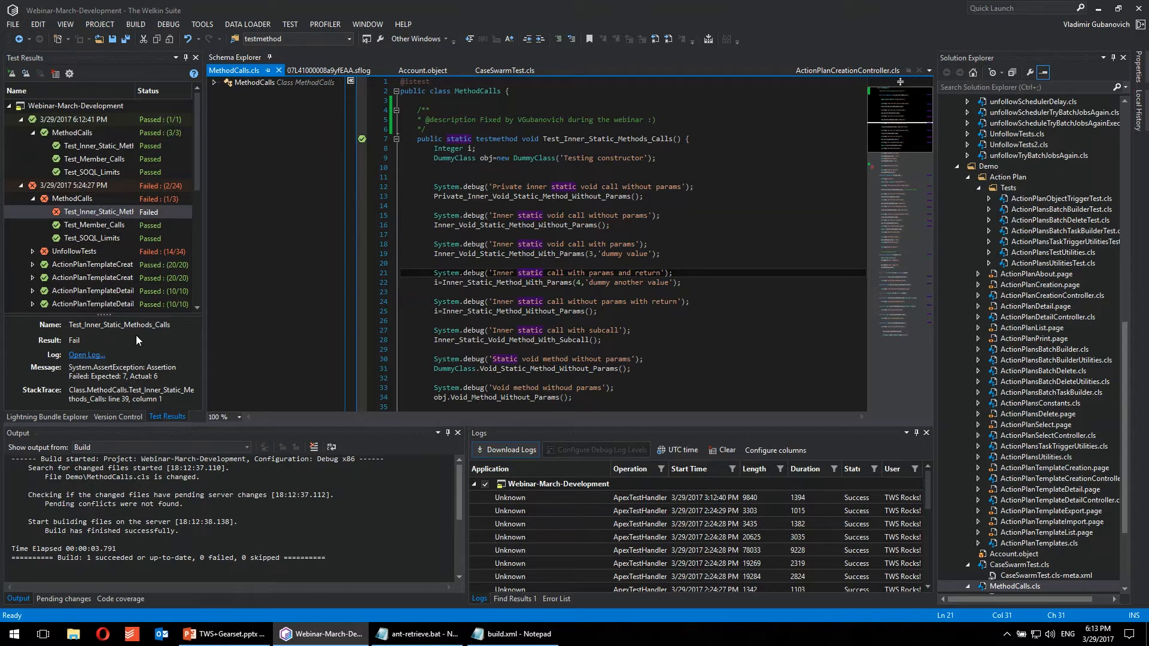
Step: Show the version control changes on the dev branch and exclude the added log file from the commit
{"action": "left_click", "coordinate": [107, 417]}
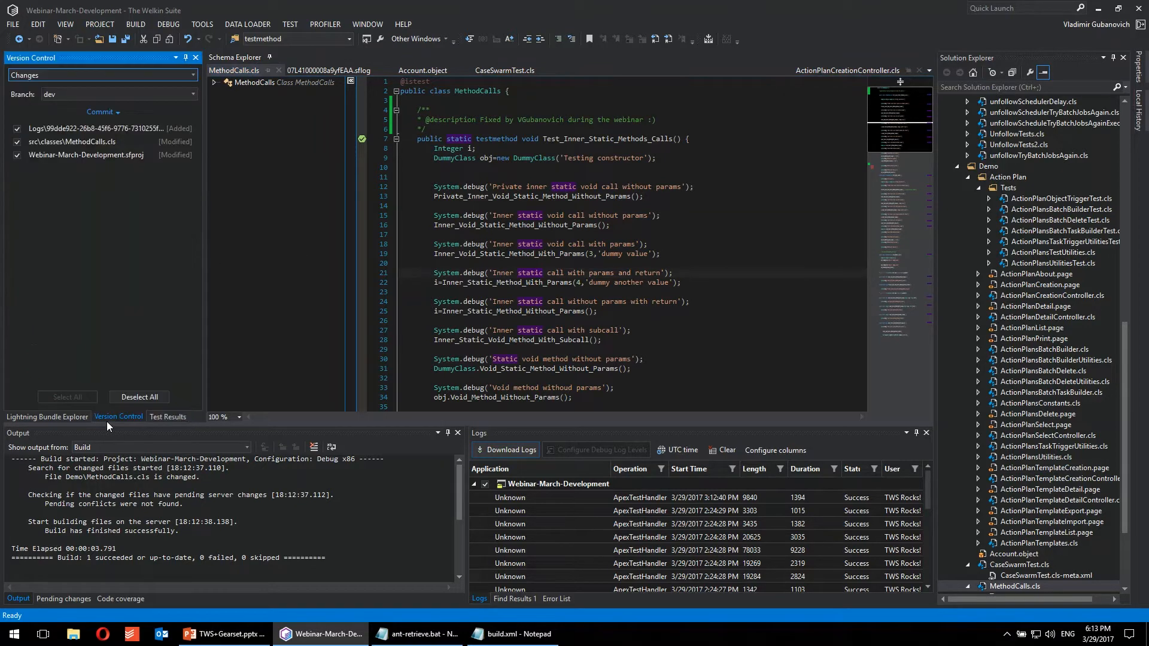
{"action": "left_click", "coordinate": [77, 74]}
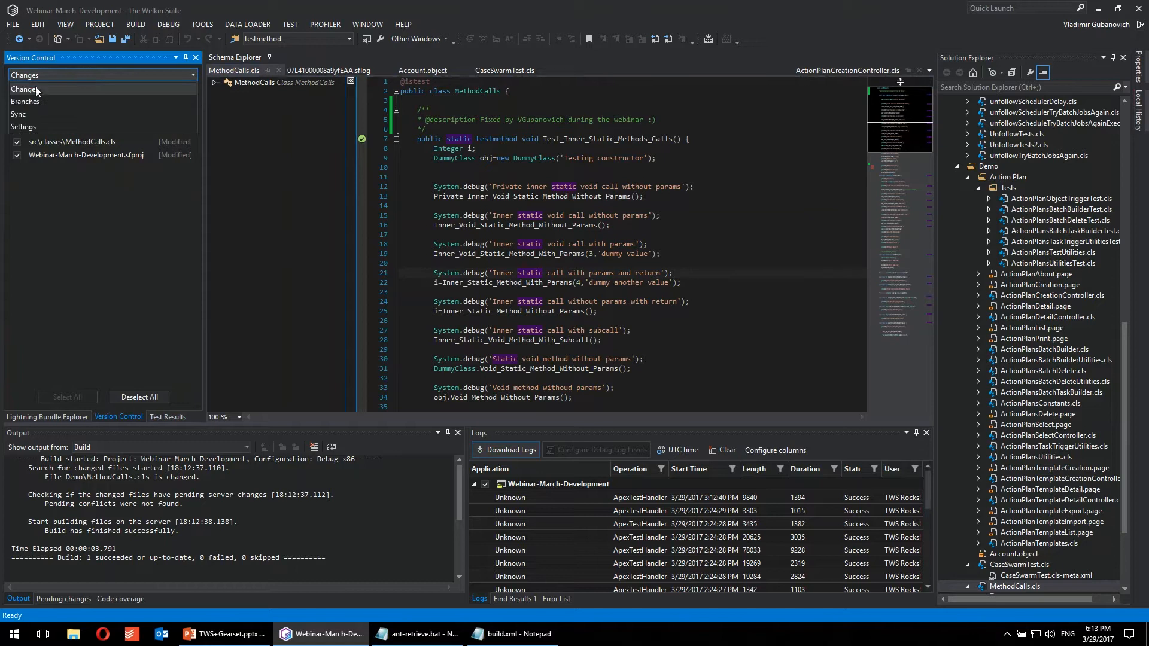
{"action": "left_click", "coordinate": [34, 89]}
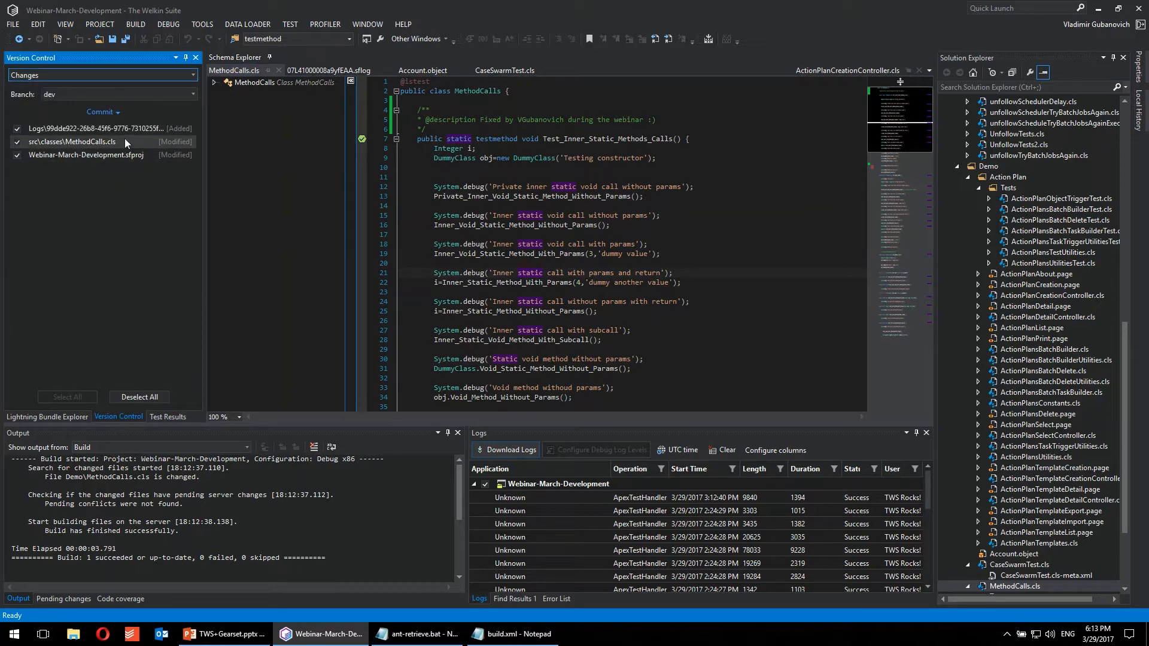
{"action": "left_click", "coordinate": [59, 131]}
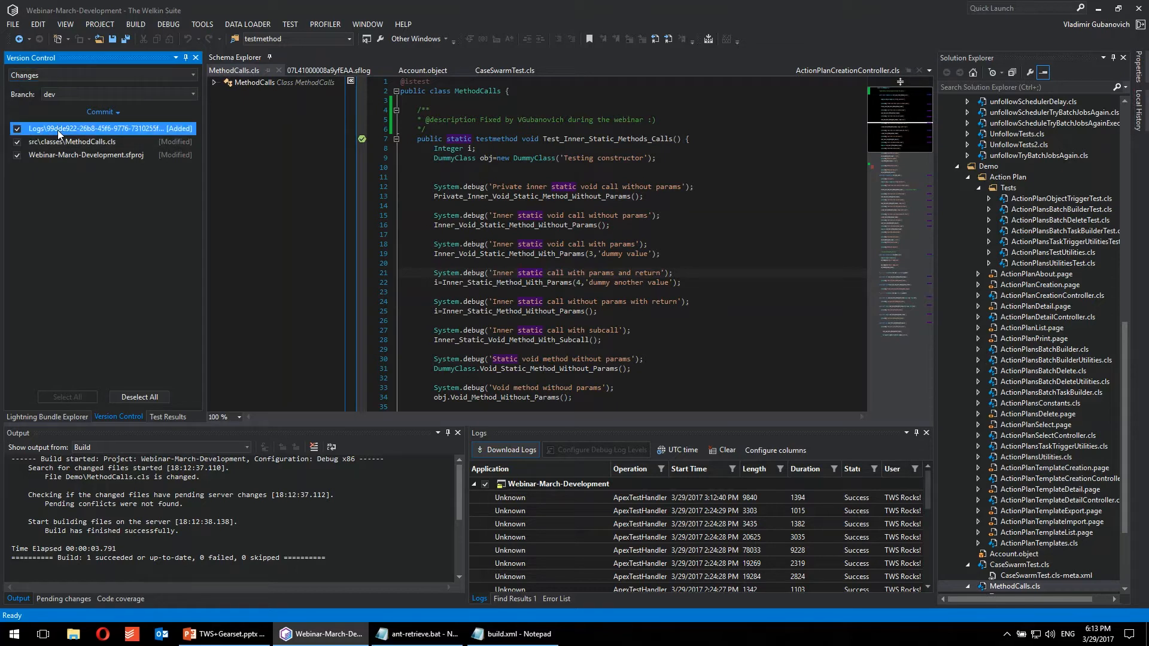
{"action": "left_click", "coordinate": [17, 129]}
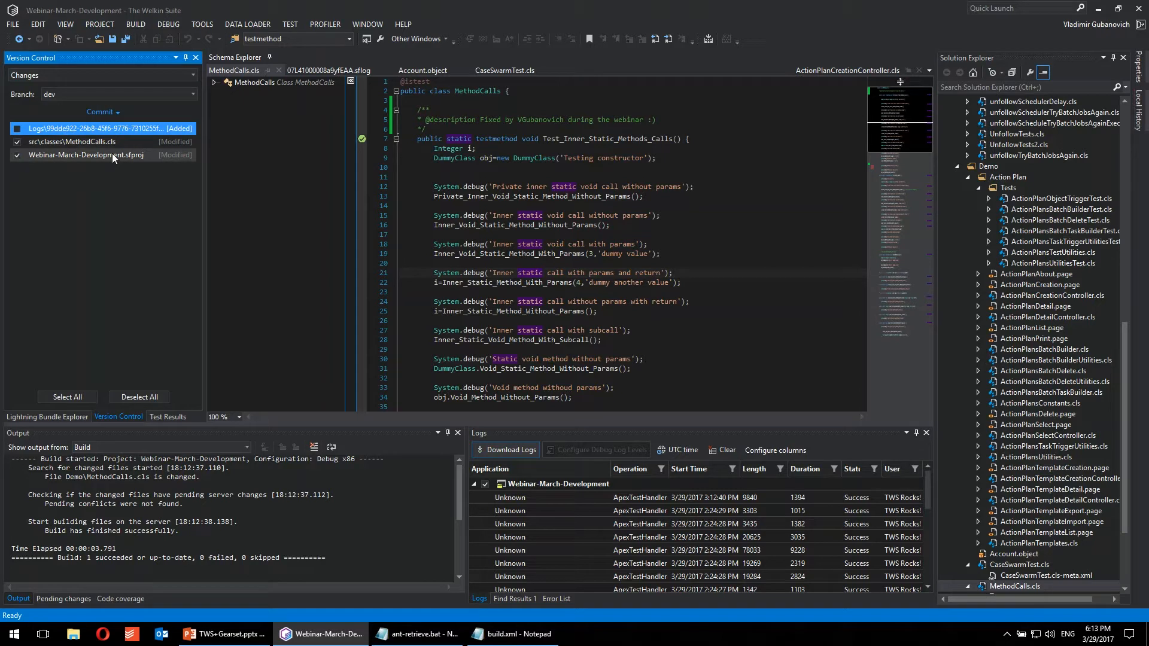
Step: Commit the selected changes to the dev branch with the message "TWS-XXX - Fix the issue with unit-test"
{"action": "left_click", "coordinate": [101, 114]}
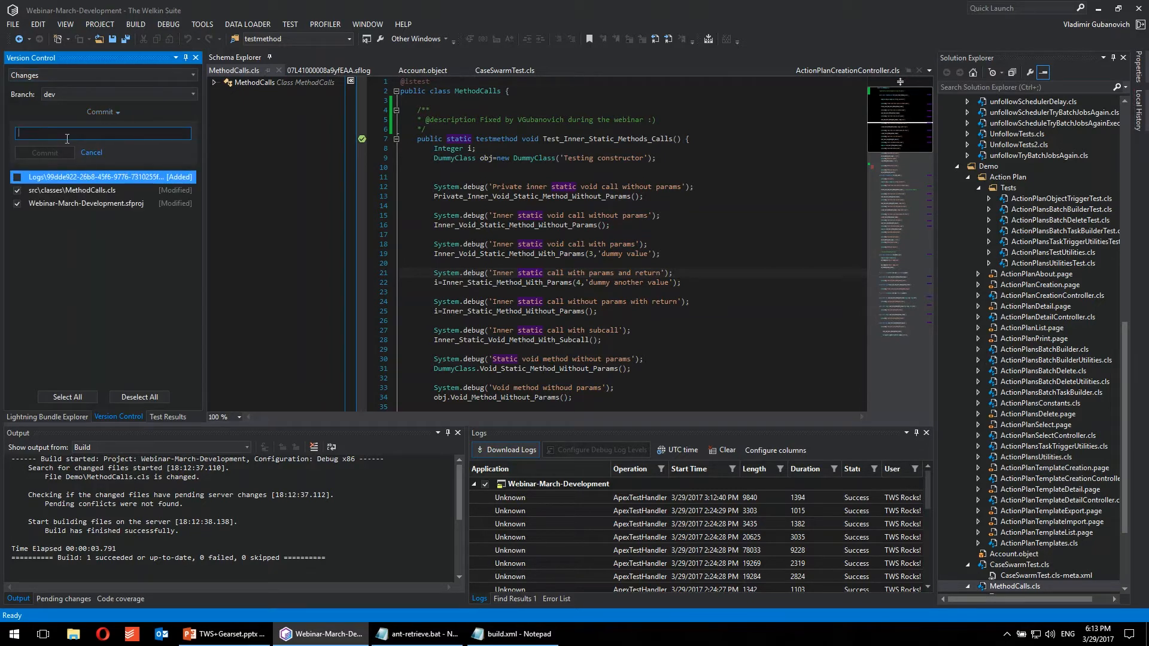
{"action": "type", "text": "TWS-XXX - Fix the issue with unit-test"}
{"action": "left_click", "coordinate": [45, 153]}
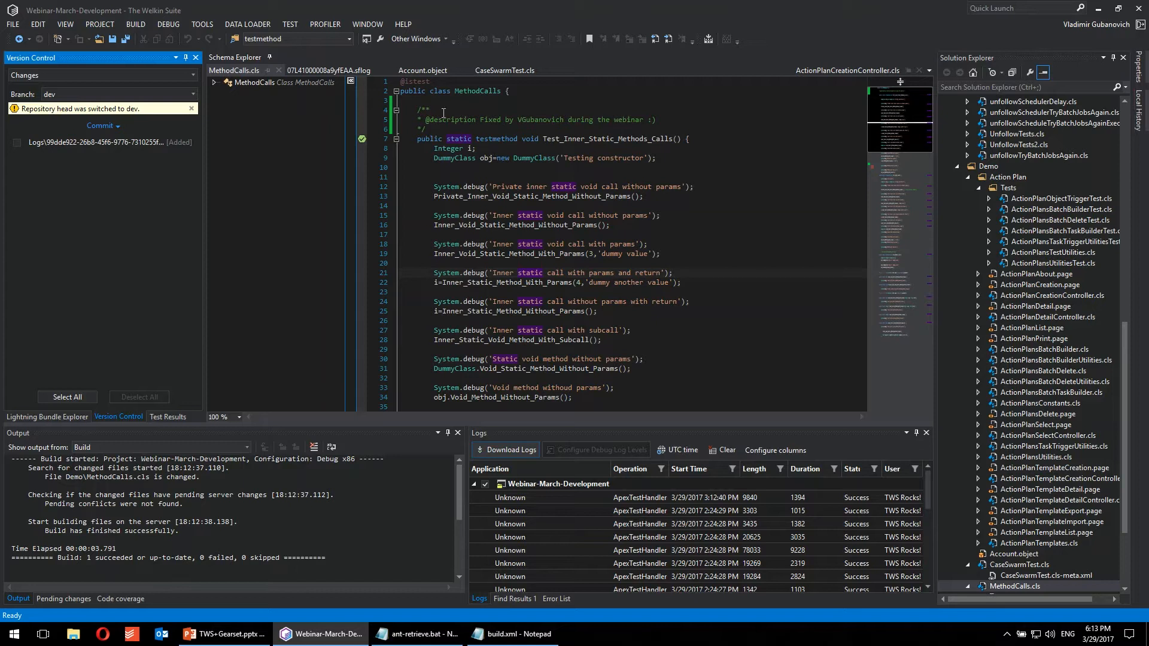
Step: Browse the Account object's XML below its field list and enlarge the field list to fill the whole document view
{"action": "left_click", "coordinate": [405, 73]}
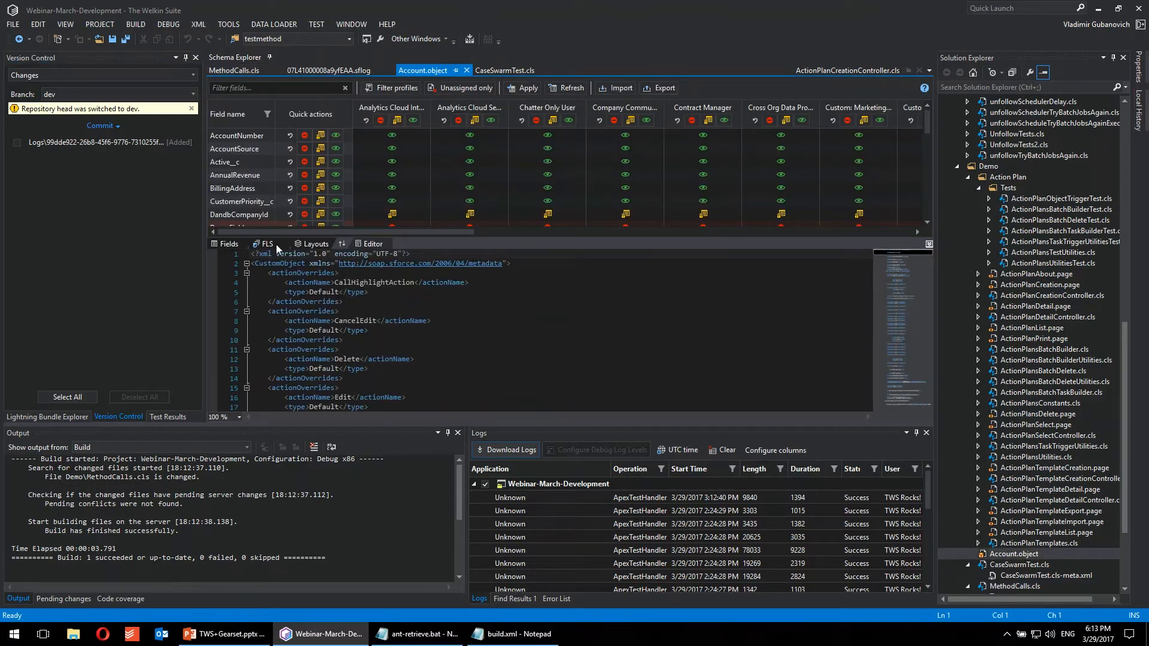
{"action": "left_click", "coordinate": [228, 246]}
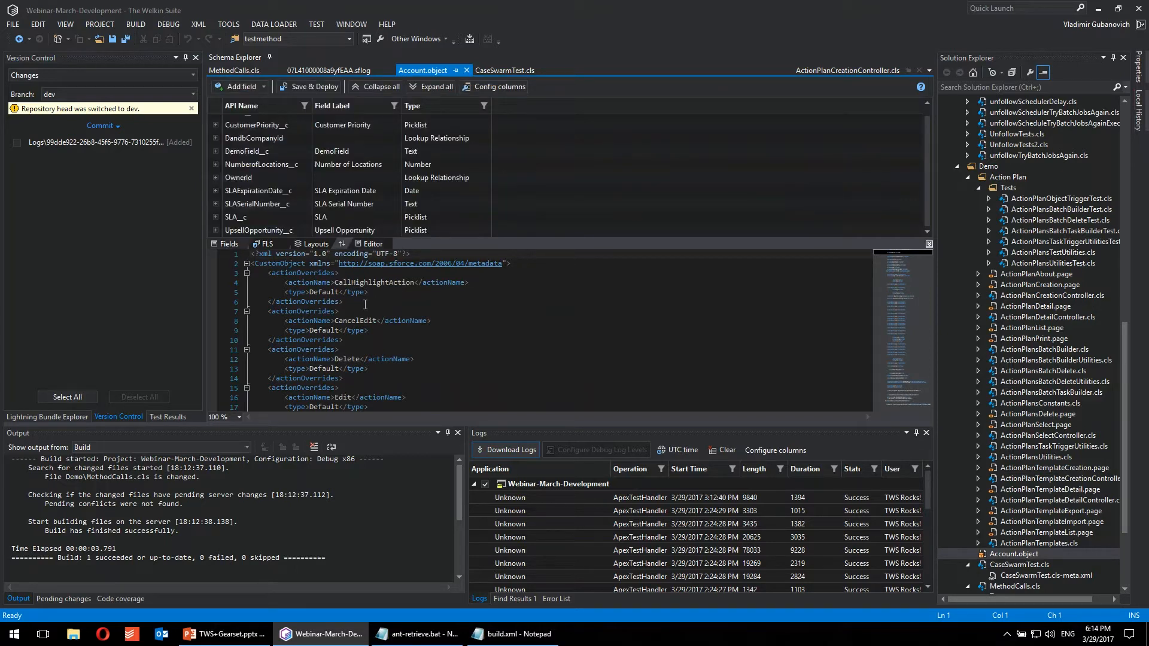
{"action": "scroll", "coordinate": [523, 324], "scroll_direction": "down", "scroll_amount": 18}
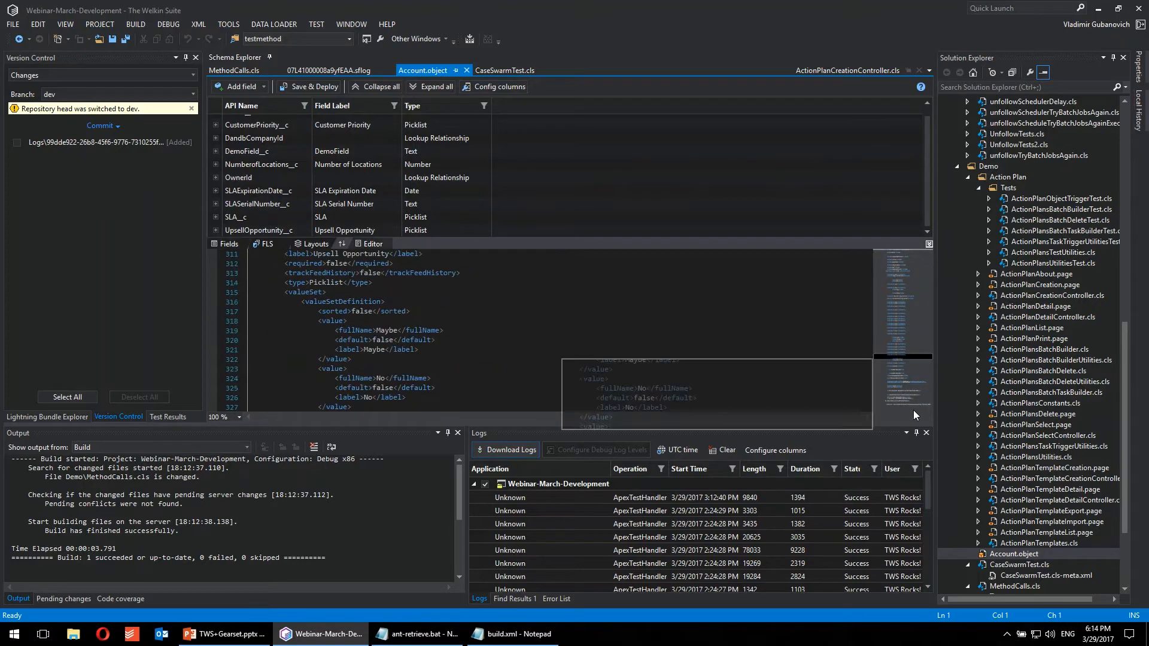
{"action": "left_click", "coordinate": [902, 393]}
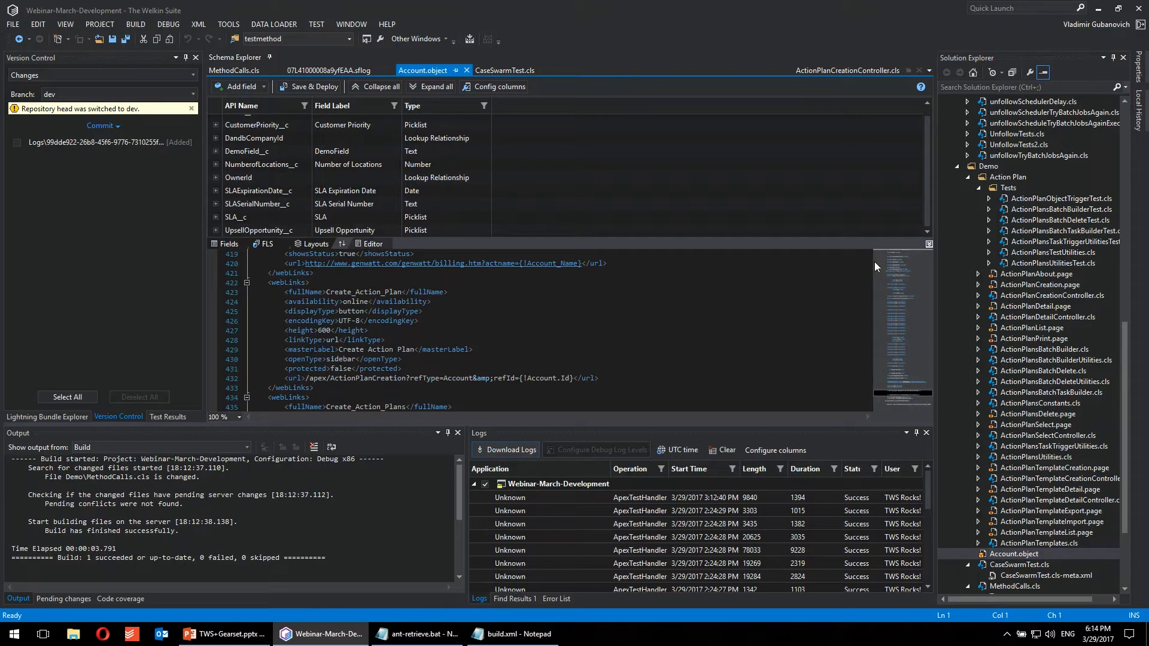
{"action": "left_click", "coordinate": [929, 244]}
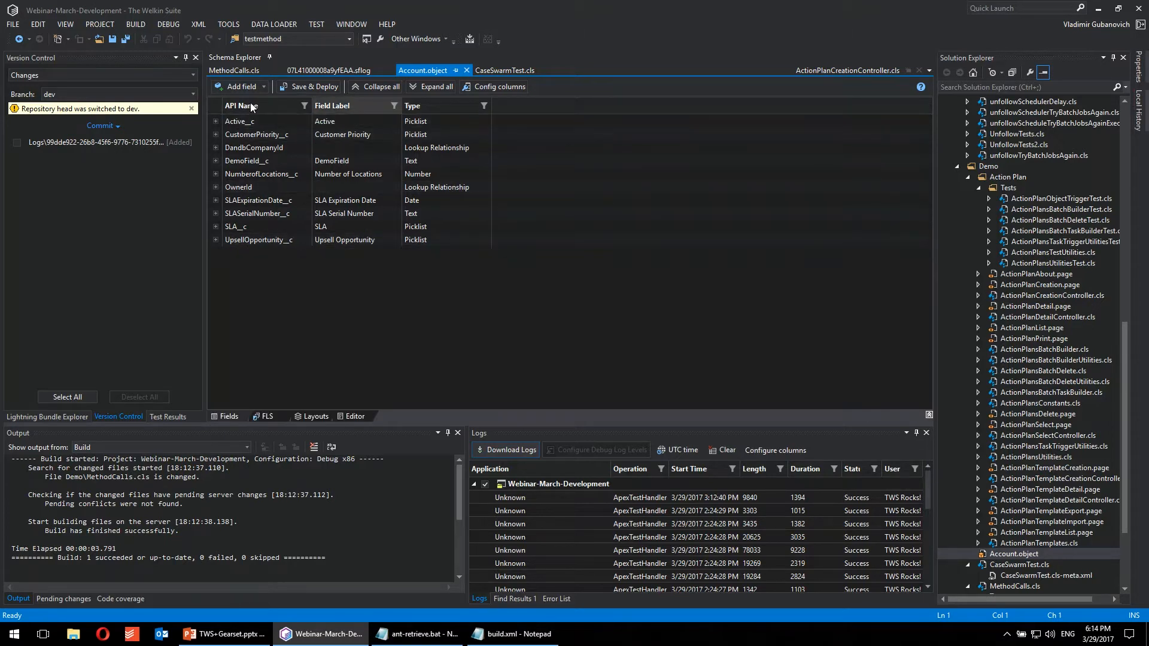
Step: Expand the Active__c field's details and show the Account object's field-level security
{"action": "left_click", "coordinate": [215, 121]}
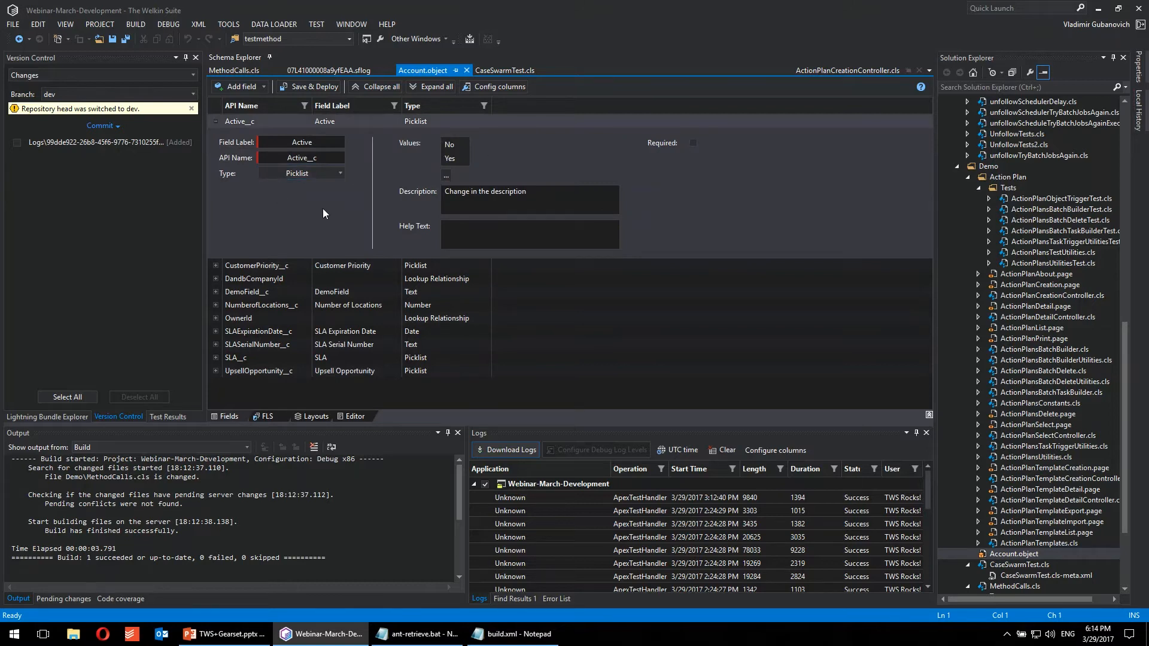
{"action": "left_click", "coordinate": [271, 414]}
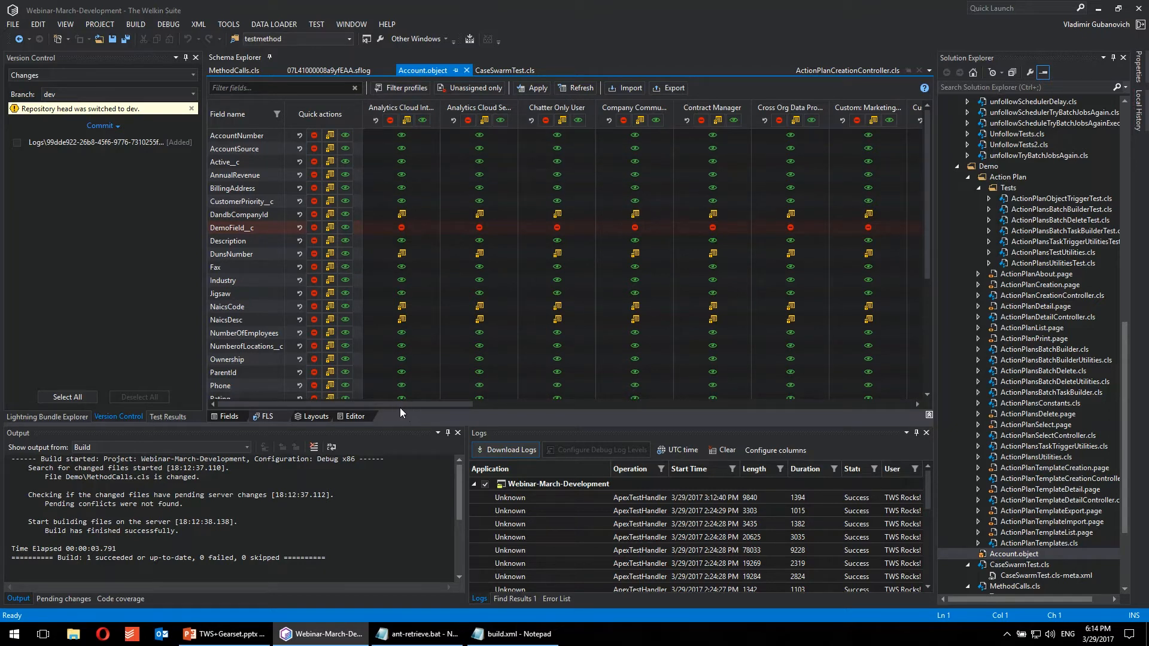
Step: Make Industry read-only for the Company Commu… profile and Ownership read-only for Contract Manager, and use quick actions on Chatter Only User and AnnualRevenue
{"action": "left_click", "coordinate": [635, 280]}
{"action": "left_click", "coordinate": [713, 359]}
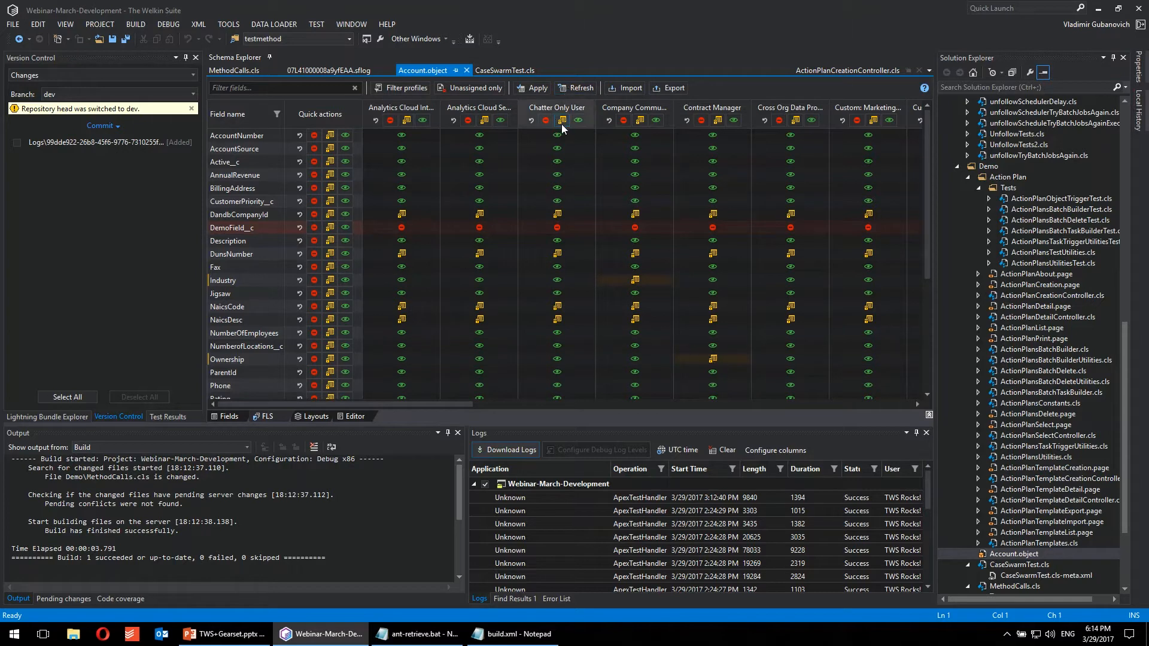
{"action": "left_click", "coordinate": [576, 121]}
{"action": "left_click", "coordinate": [314, 175]}
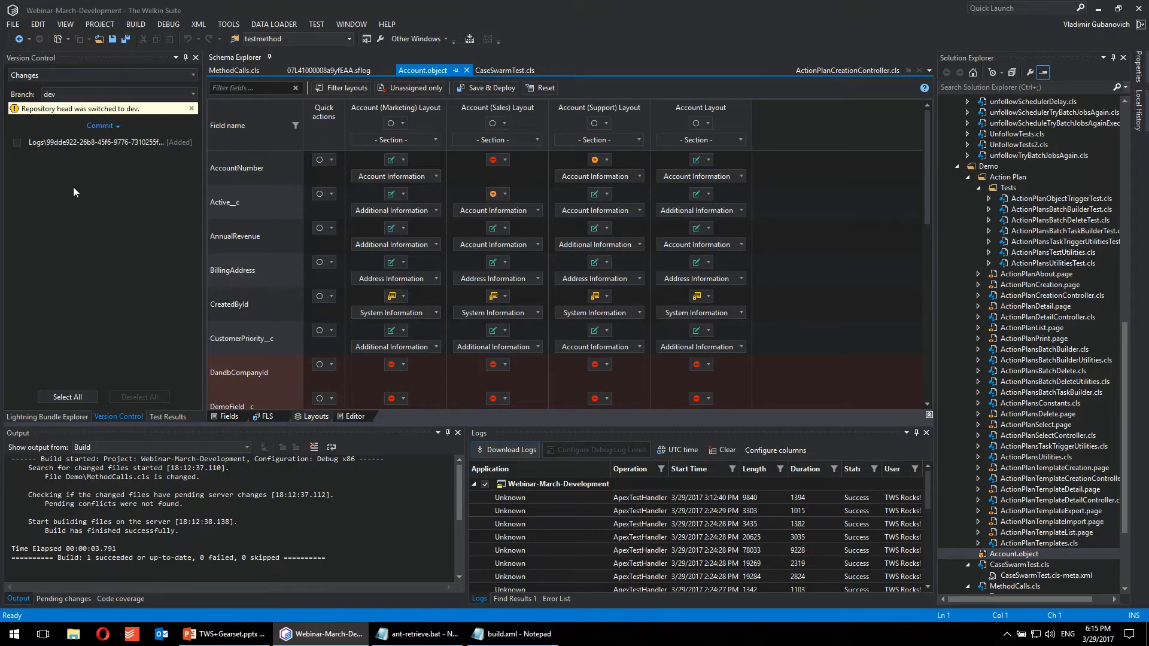
Step: Collapse the Demo folder and review the Ant retrieve commands in ant-retrieve.bat and the retrieveToTWS target in build.xml
{"action": "left_click", "coordinate": [957, 168]}
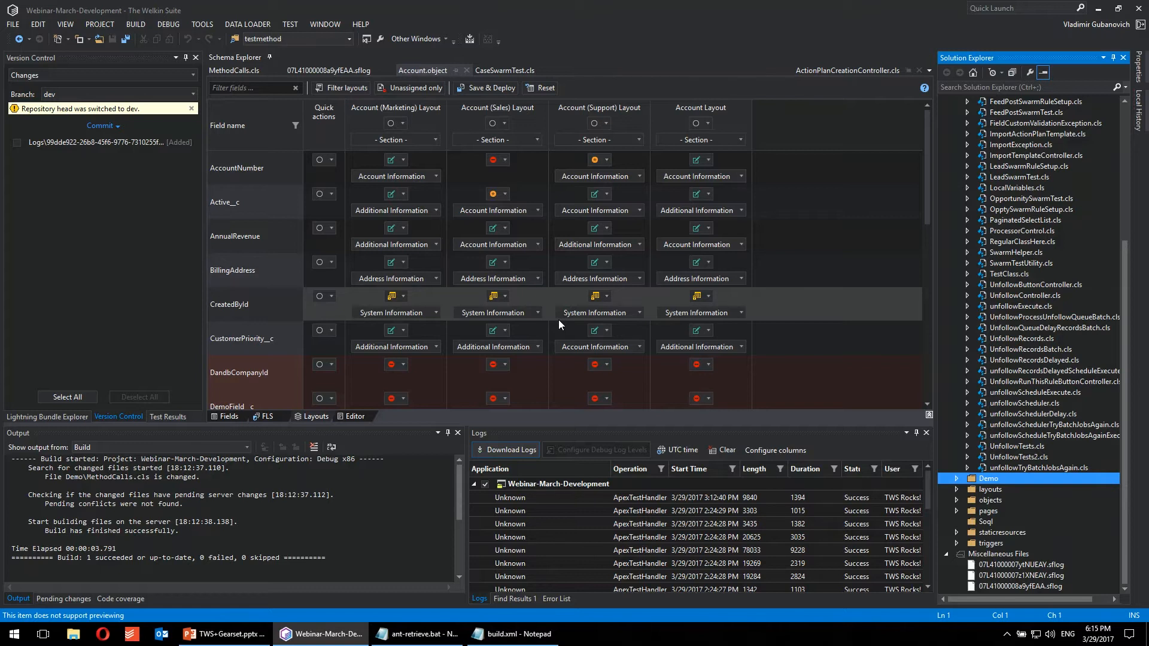
{"action": "left_click", "coordinate": [417, 634]}
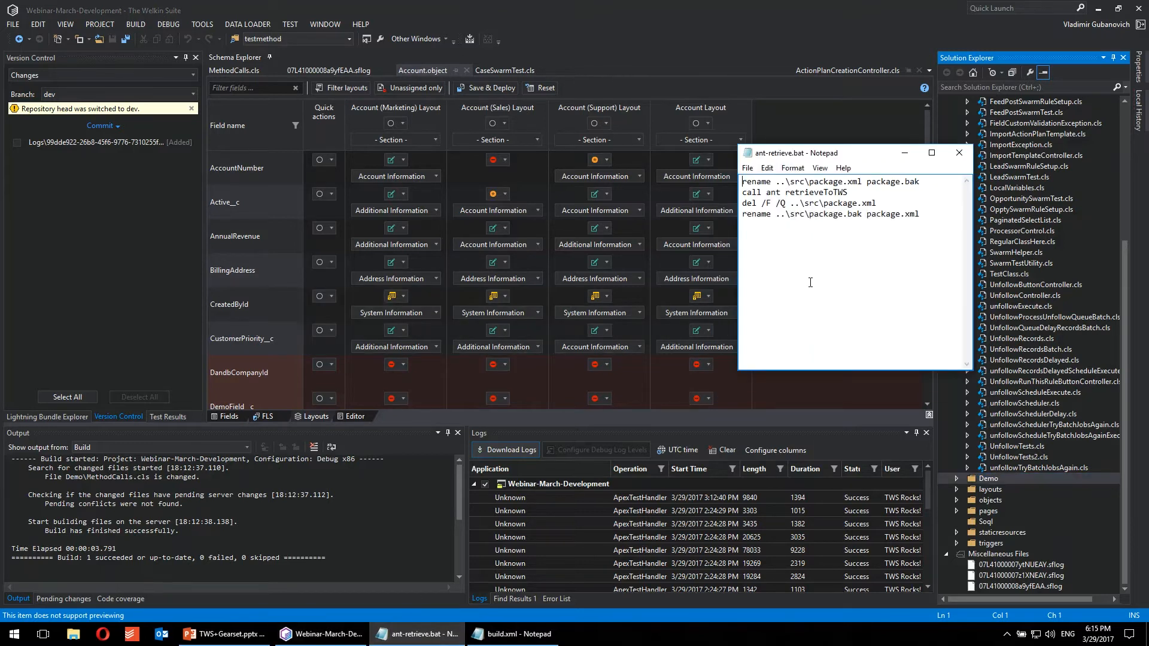
{"action": "left_click", "coordinate": [417, 633]}
{"action": "left_click", "coordinate": [513, 634]}
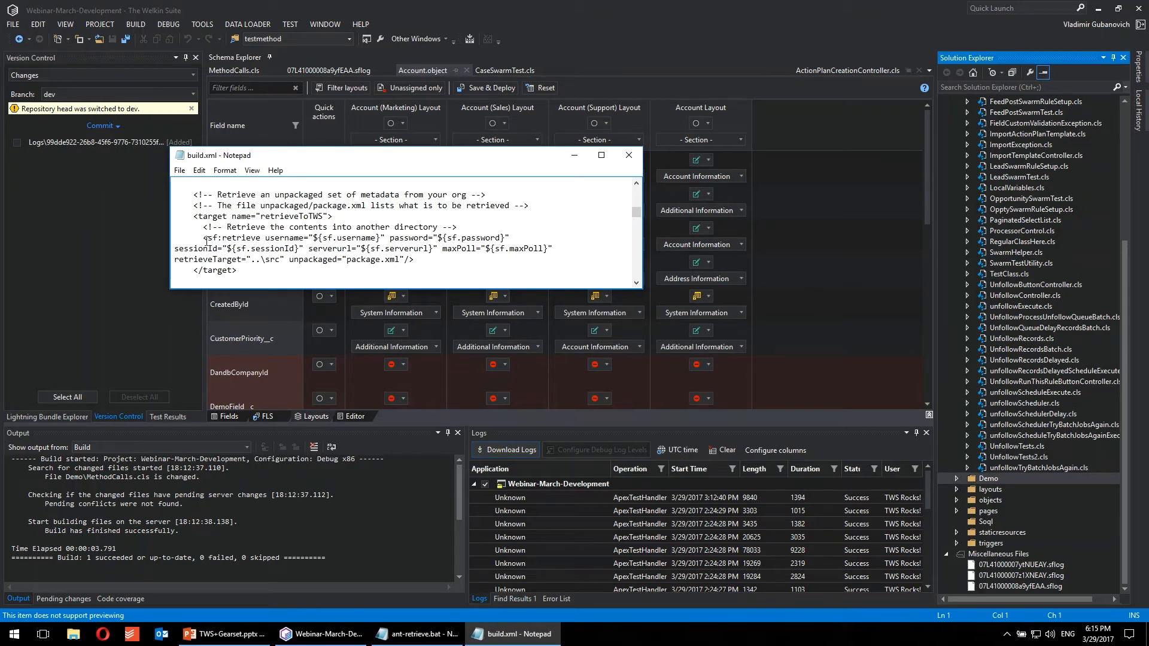
{"action": "left_click", "coordinate": [417, 633]}
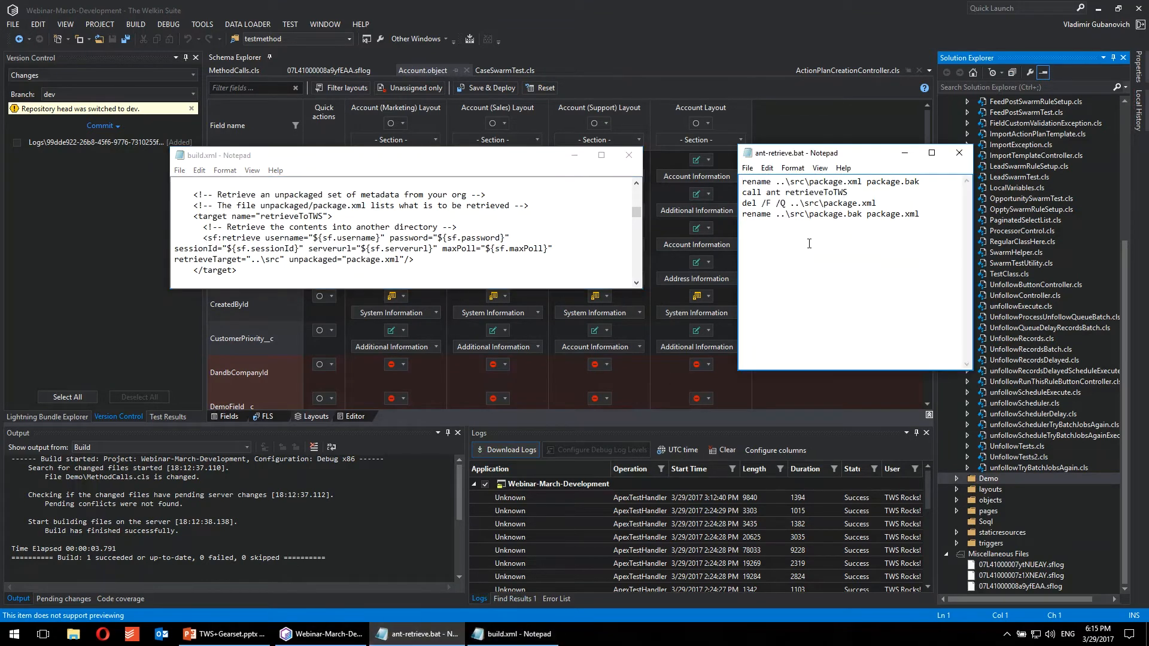
{"action": "left_click_drag", "start_coordinate": [928, 214], "coordinate": [742, 182]}
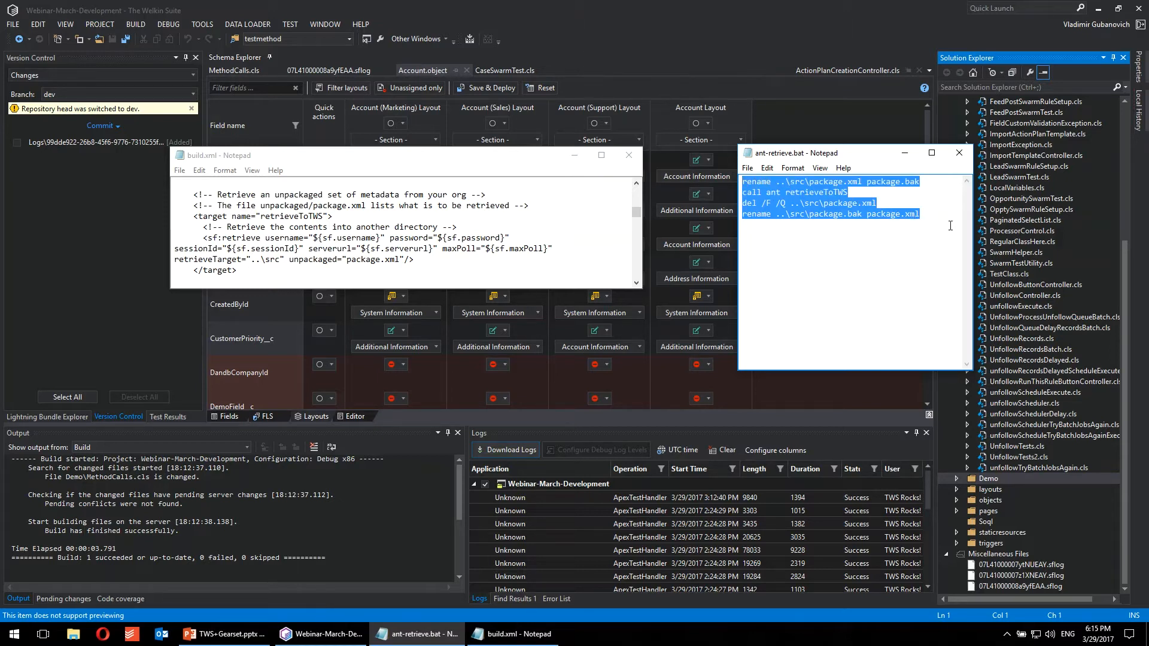
Step: Return to The Welkin Suite, run the "Retrieve other metadatas" external tool and let its console script finish
{"action": "left_click", "coordinate": [615, 20]}
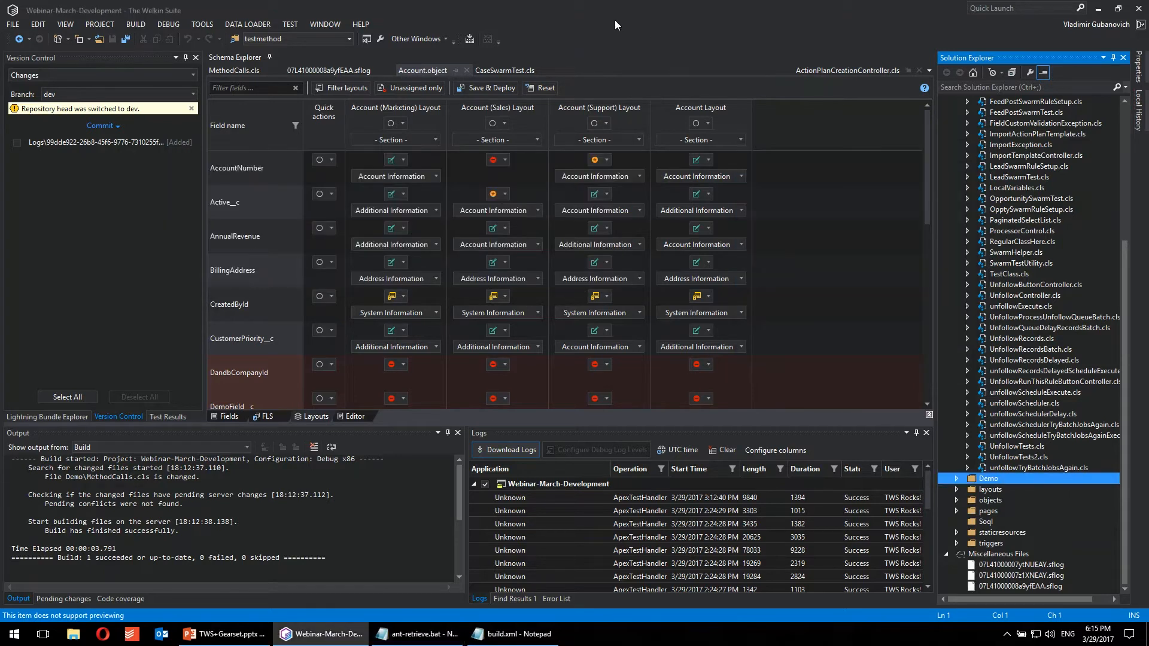
{"action": "left_click", "coordinate": [202, 24]}
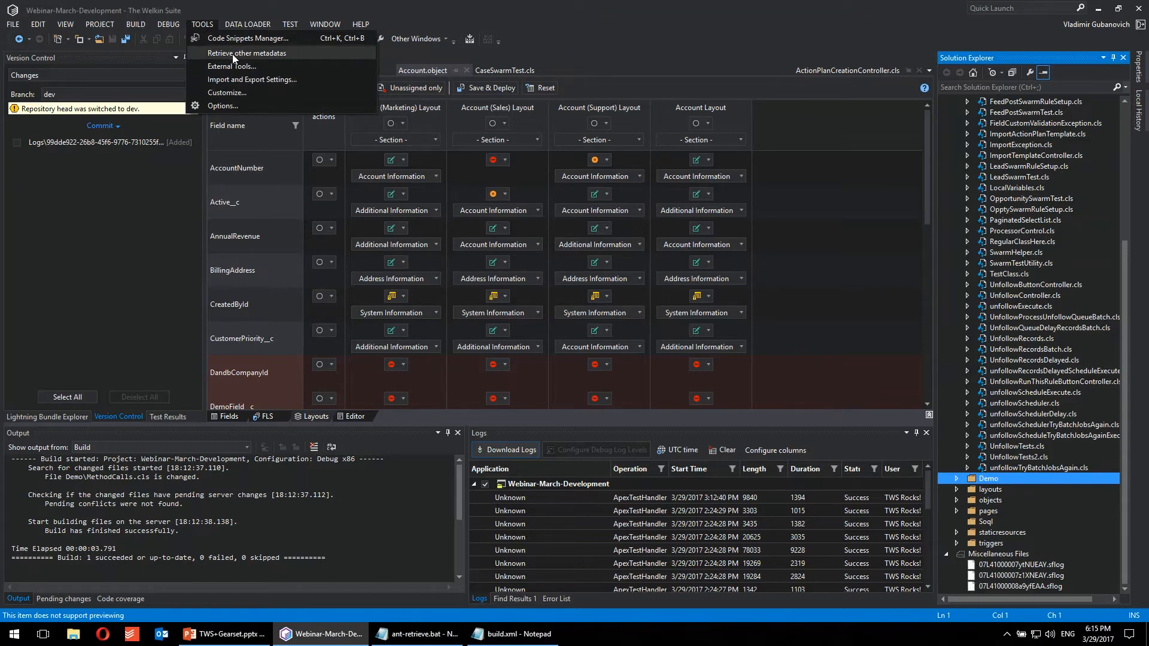
{"action": "left_click", "coordinate": [275, 55]}
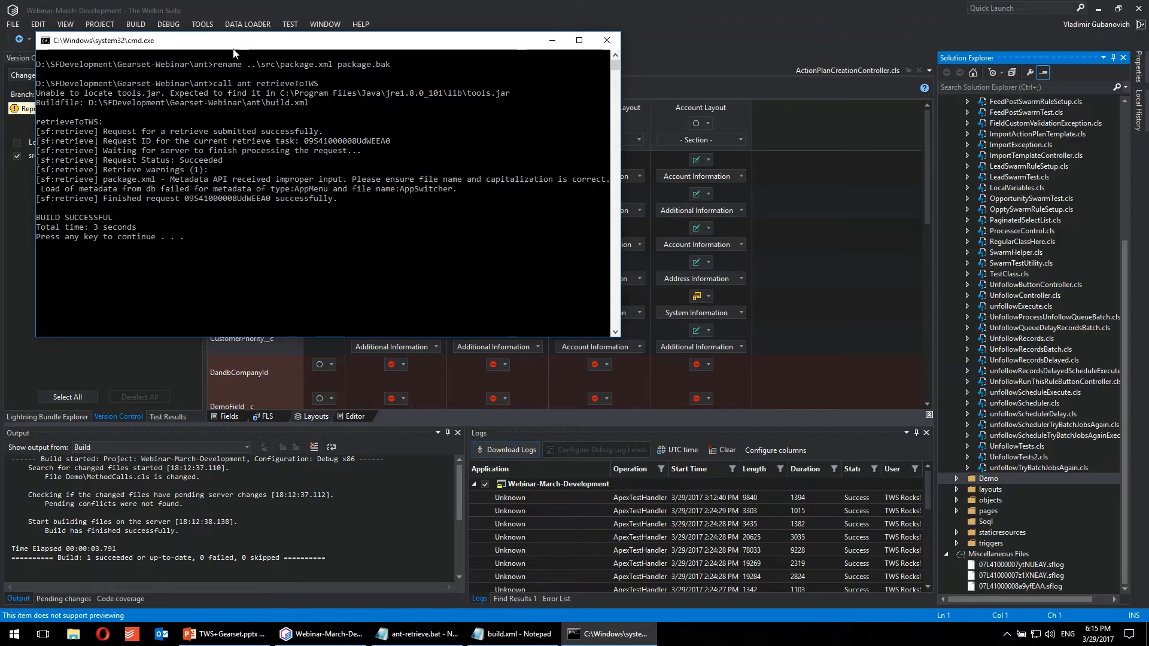
{"action": "key", "text": "Return"}
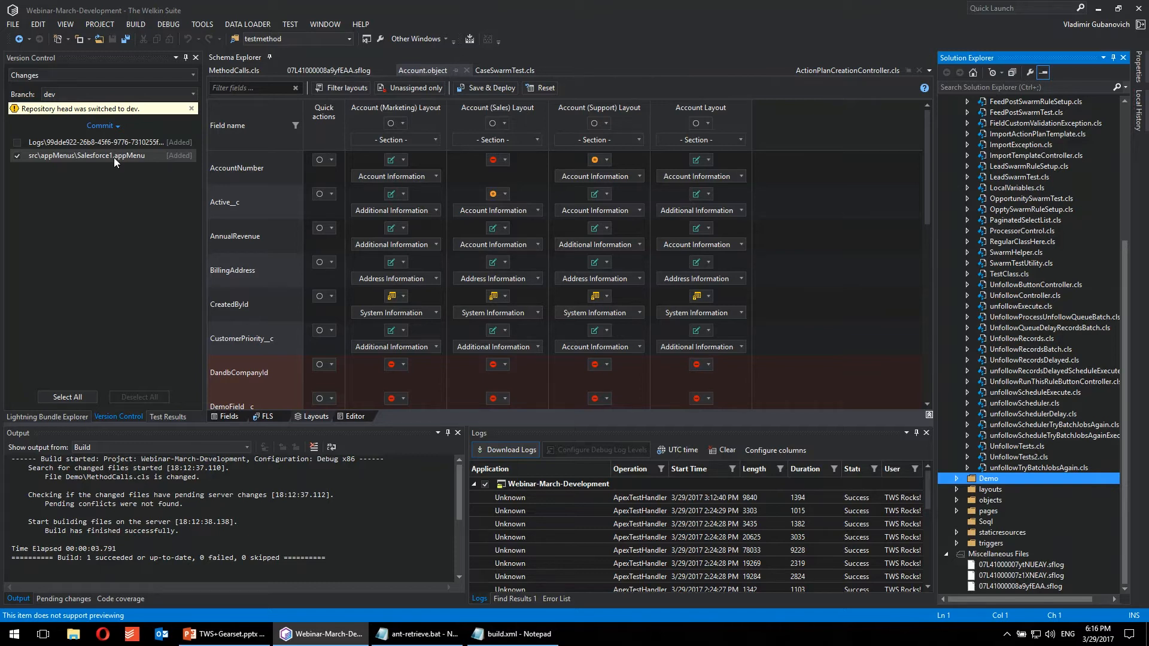
Step: Commit the retrieved Salesforce1.appMenu file to the dev branch with the message "Added additional metadata from Ant"
{"action": "left_click", "coordinate": [102, 126]}
{"action": "left_click", "coordinate": [90, 151]}
{"action": "type", "text": "Adde"}
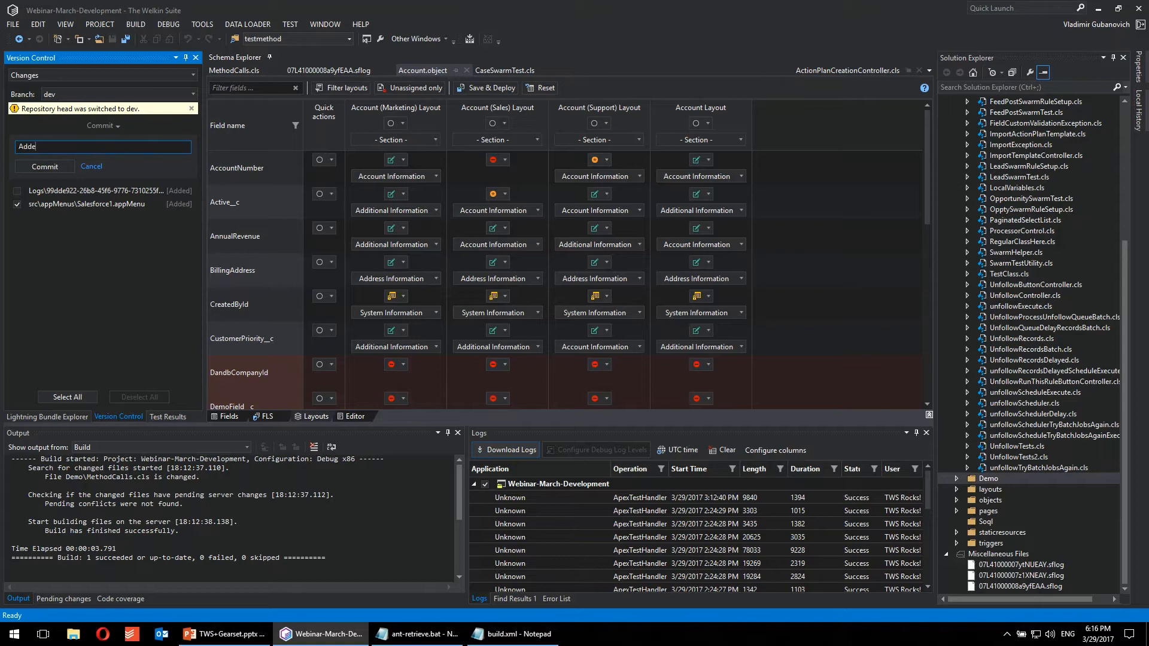
{"action": "type", "text": "d additional metadata from Ant"}
{"action": "left_click", "coordinate": [57, 167]}
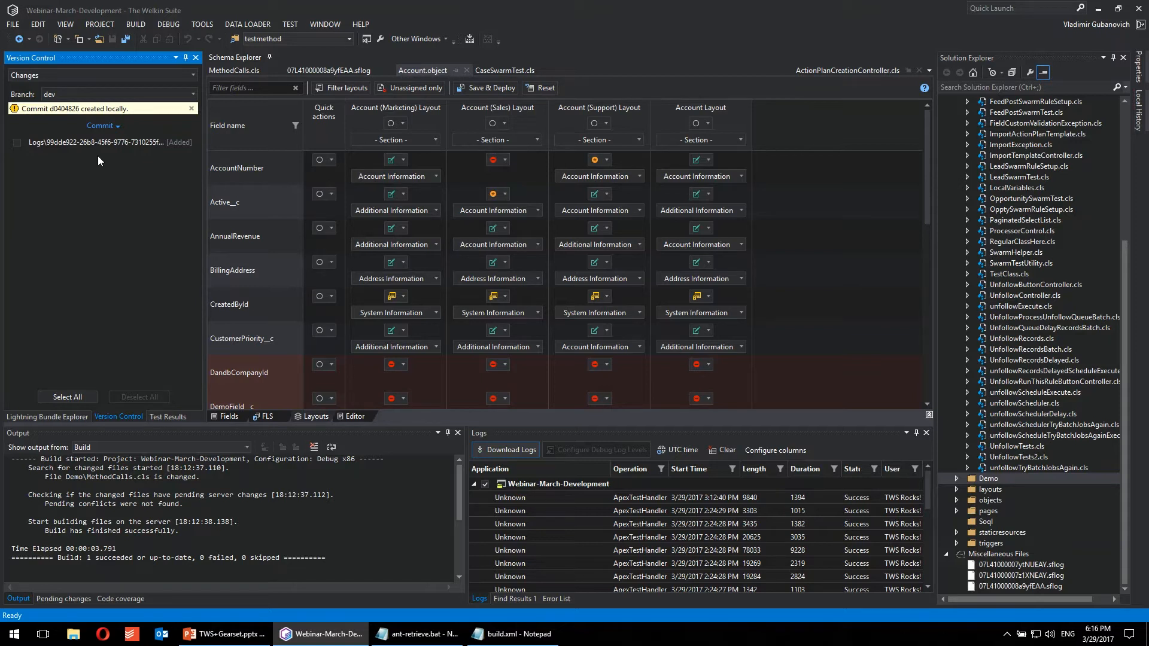
Step: Show the dev branch's outgoing commits and open the details of the commit "TWS-XXX - Fix the issue with unit-test"
{"action": "left_click", "coordinate": [70, 78]}
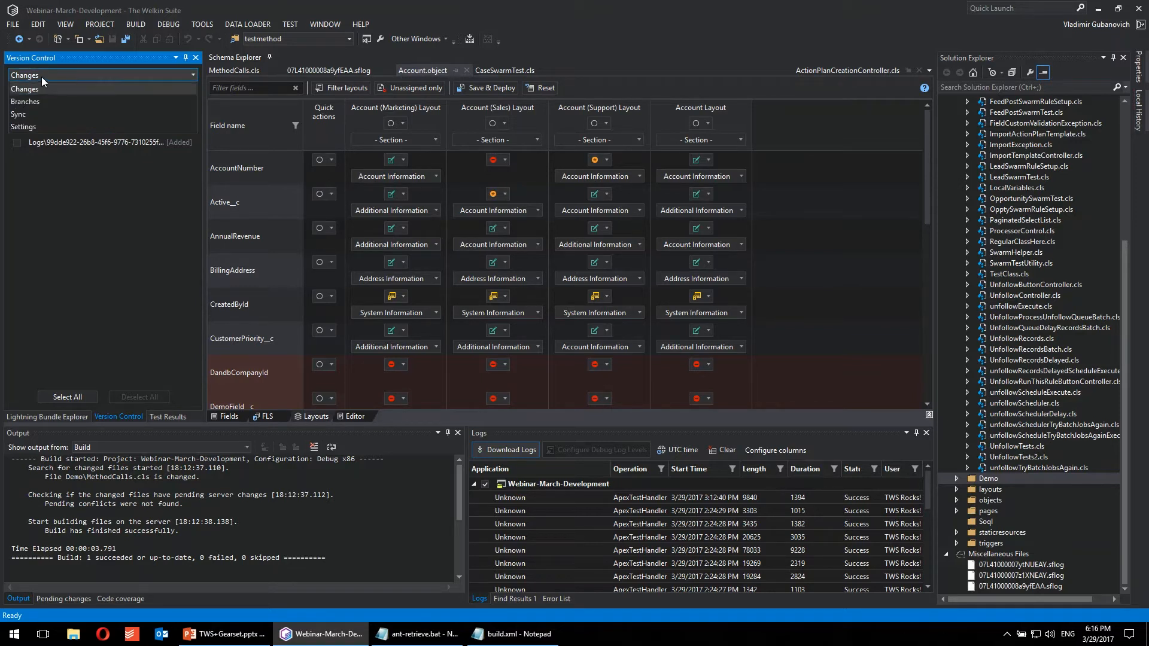
{"action": "left_click", "coordinate": [23, 116]}
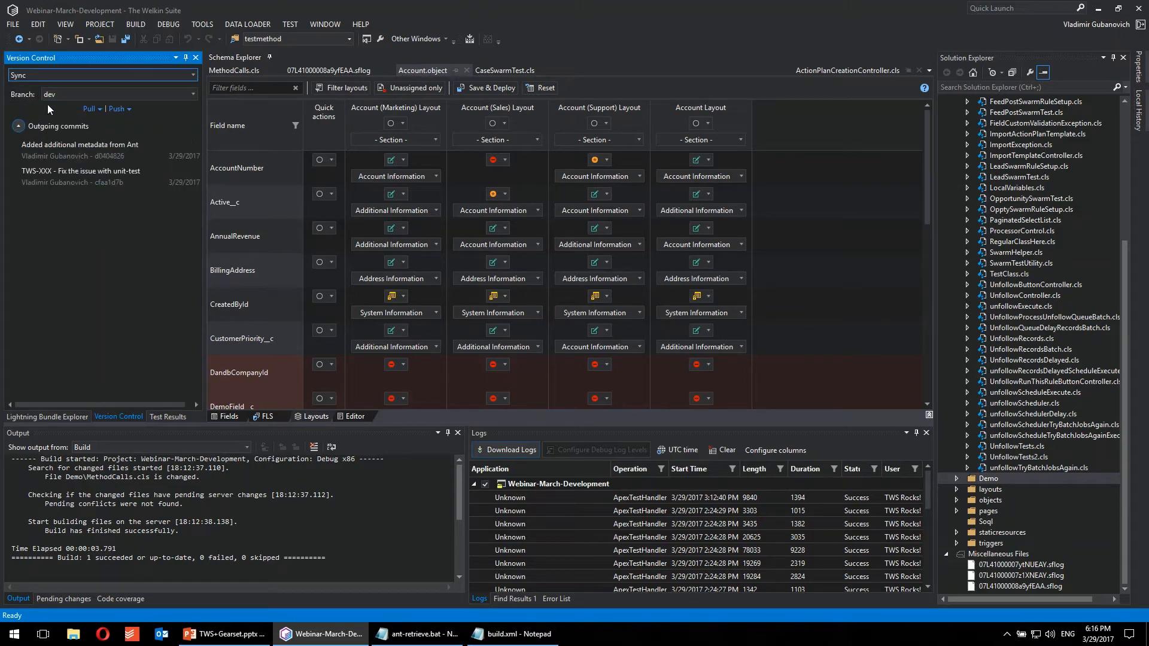
{"action": "mouse_move", "coordinate": [88, 178]}
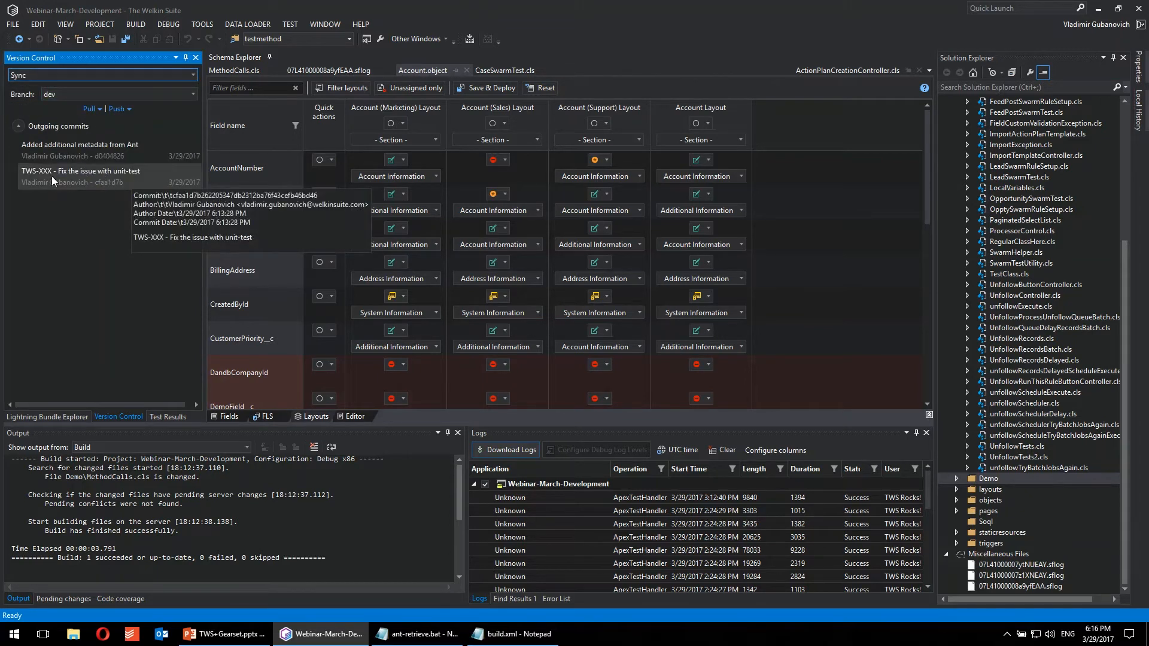
{"action": "right_click", "coordinate": [51, 176]}
{"action": "left_click", "coordinate": [57, 181]}
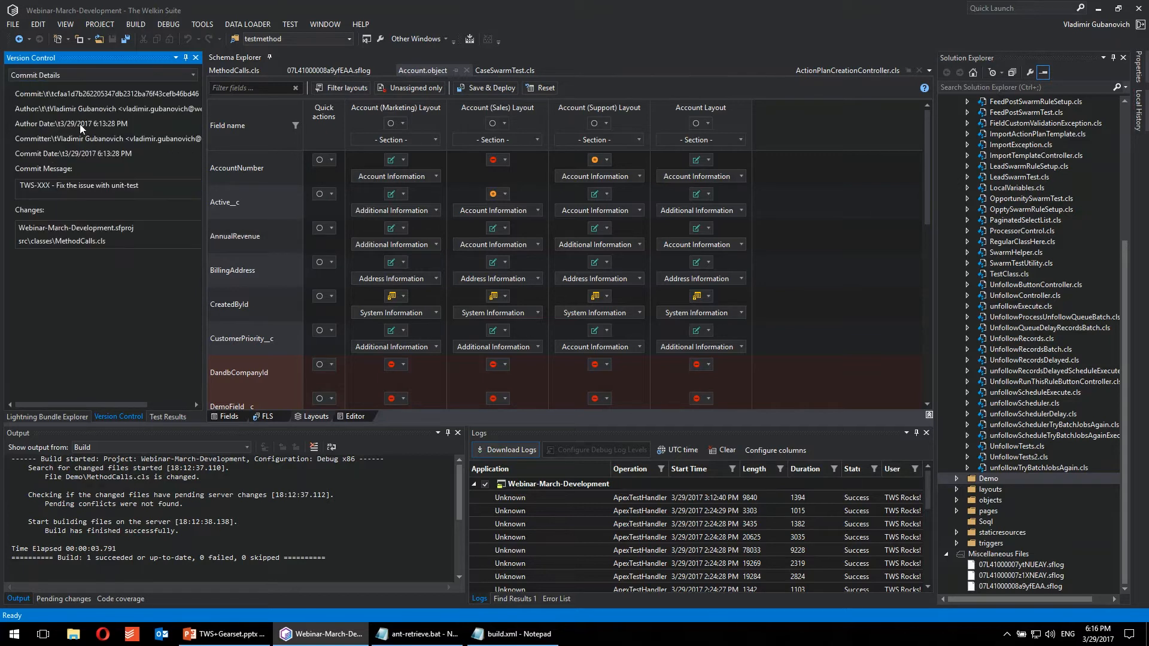
Step: Open the diff of MethodCalls.cls from the commit's changes and examine its changed lines against the initial version
{"action": "left_click", "coordinate": [52, 242]}
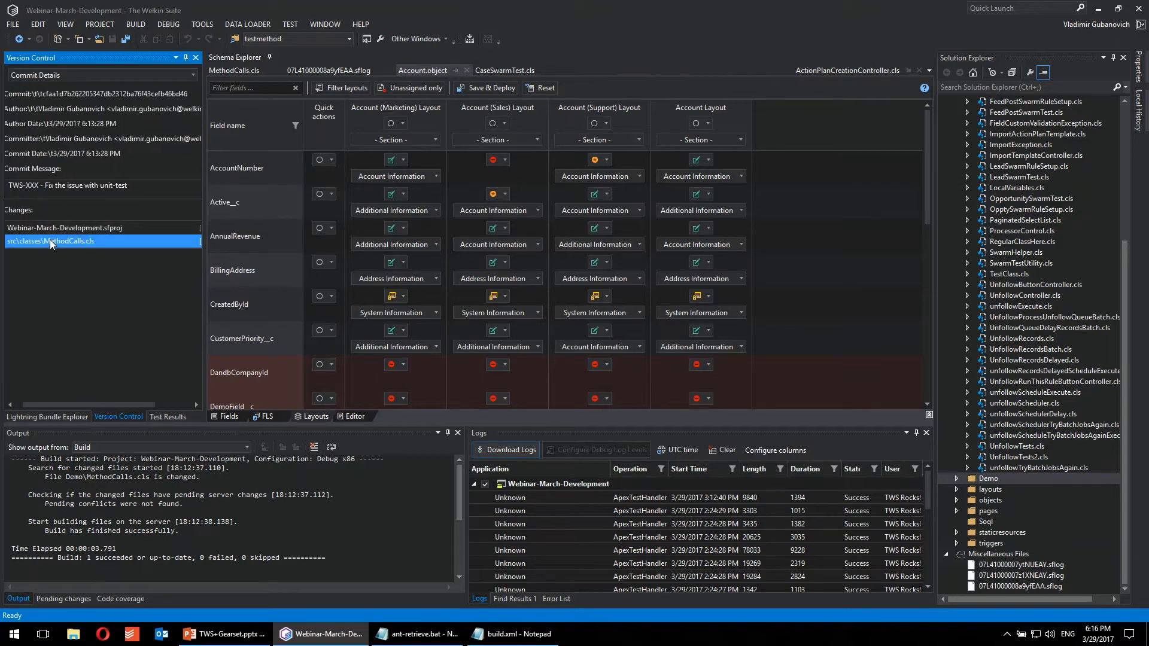
{"action": "double_click", "coordinate": [52, 242]}
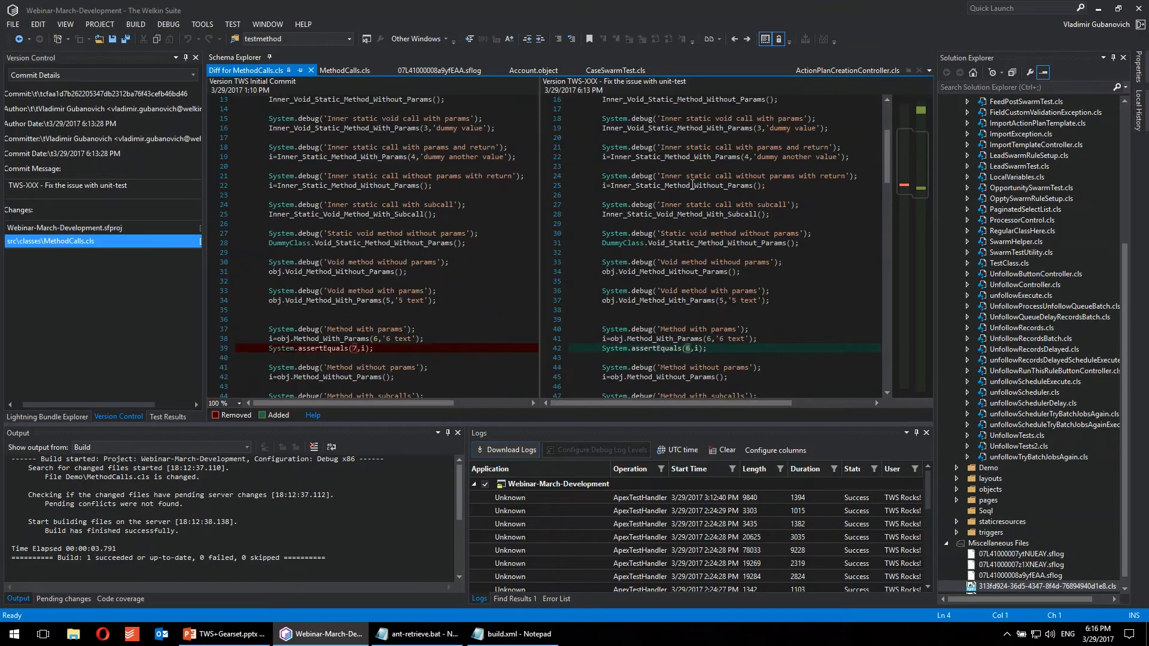
{"action": "scroll", "coordinate": [692, 184], "scroll_direction": "down", "scroll_amount": 2}
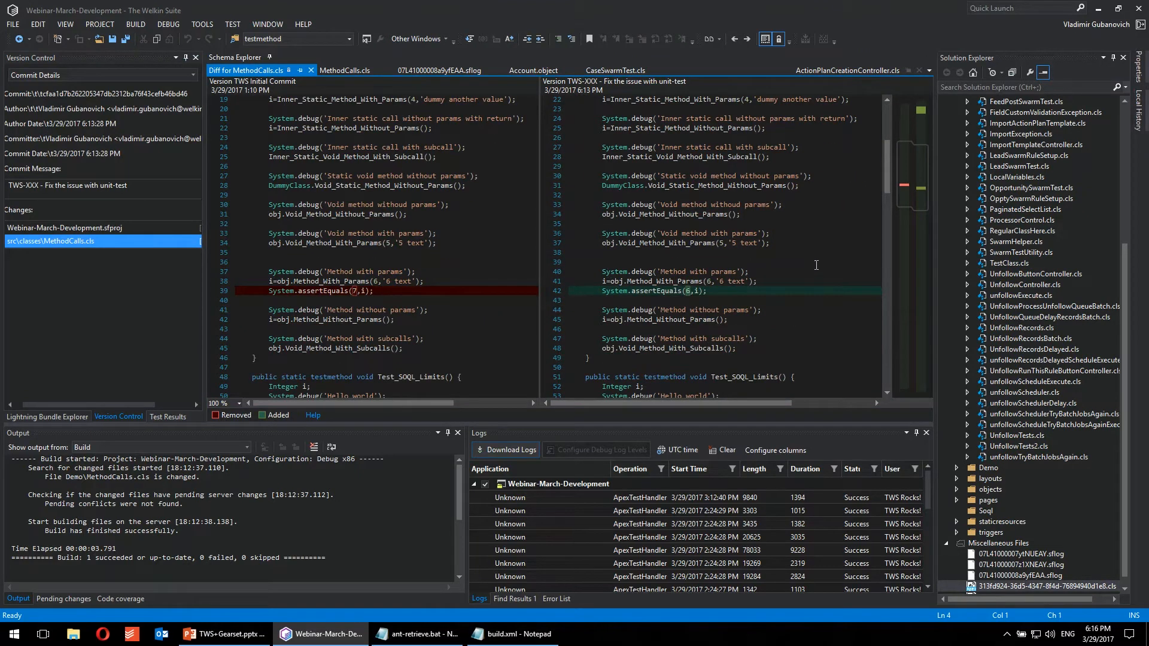
{"action": "scroll", "coordinate": [815, 265], "scroll_direction": "up", "scroll_amount": 6}
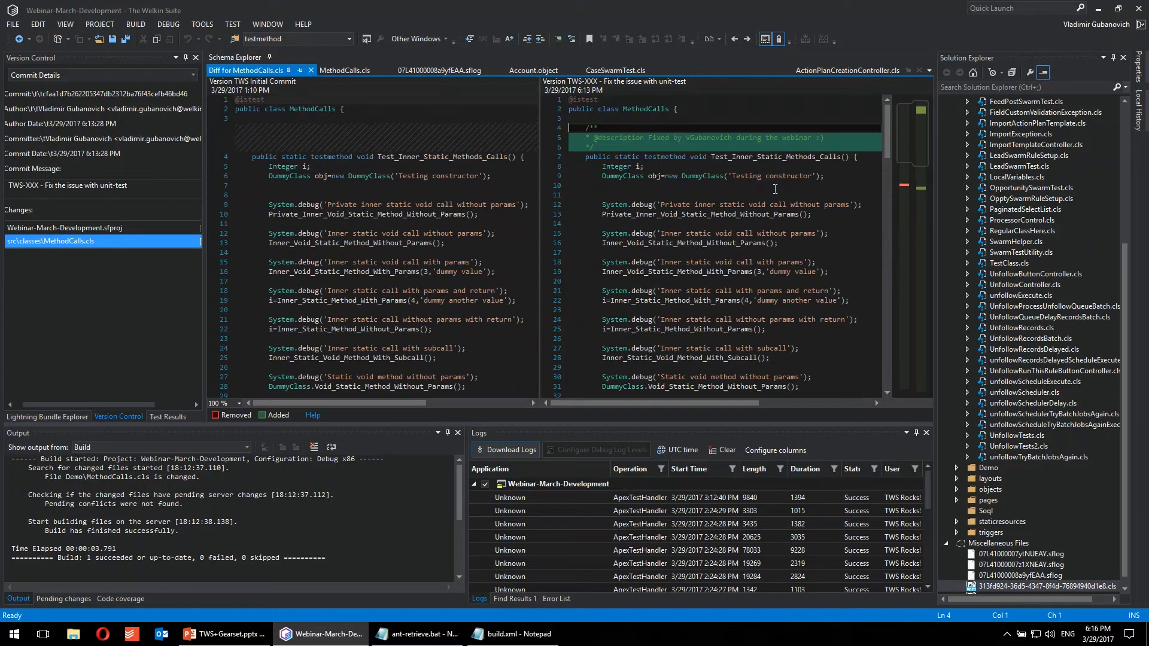
Step: Return to the sync view and try to push the outgoing dev commits, entering the login e-mail and account password
{"action": "left_click", "coordinate": [50, 75]}
{"action": "left_click", "coordinate": [24, 113]}
{"action": "left_click", "coordinate": [117, 110]}
{"action": "left_click", "coordinate": [72, 131]}
{"action": "key", "text": "Tab"}
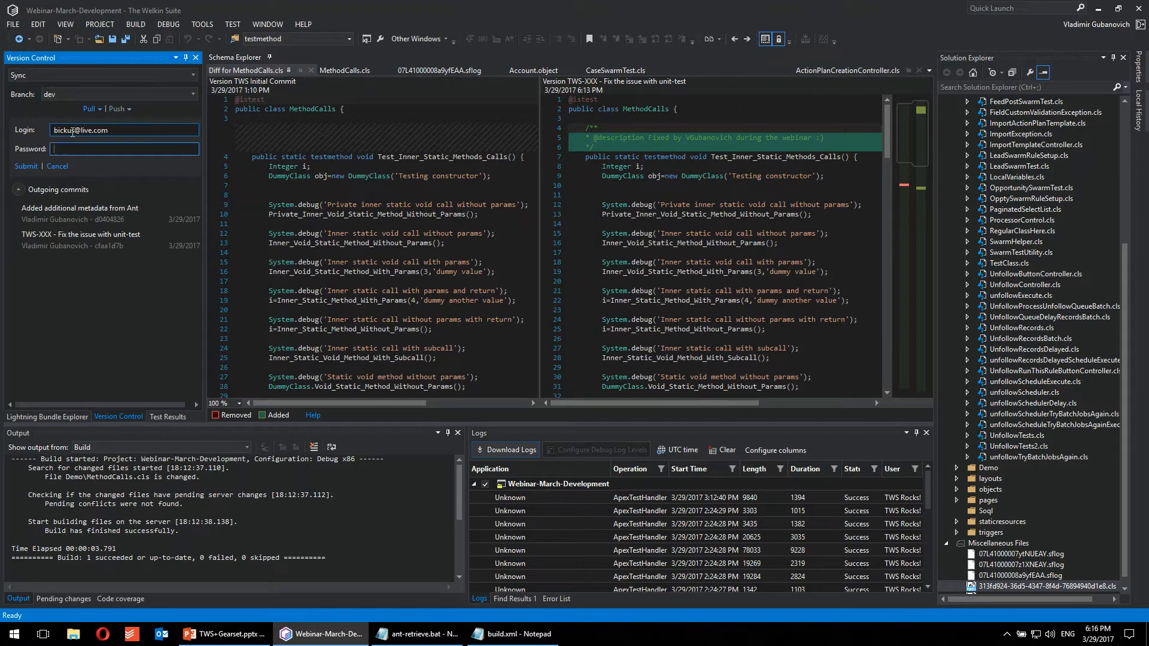
{"action": "type", "text": "•••••••••••"}
{"action": "left_click", "coordinate": [26, 167]}
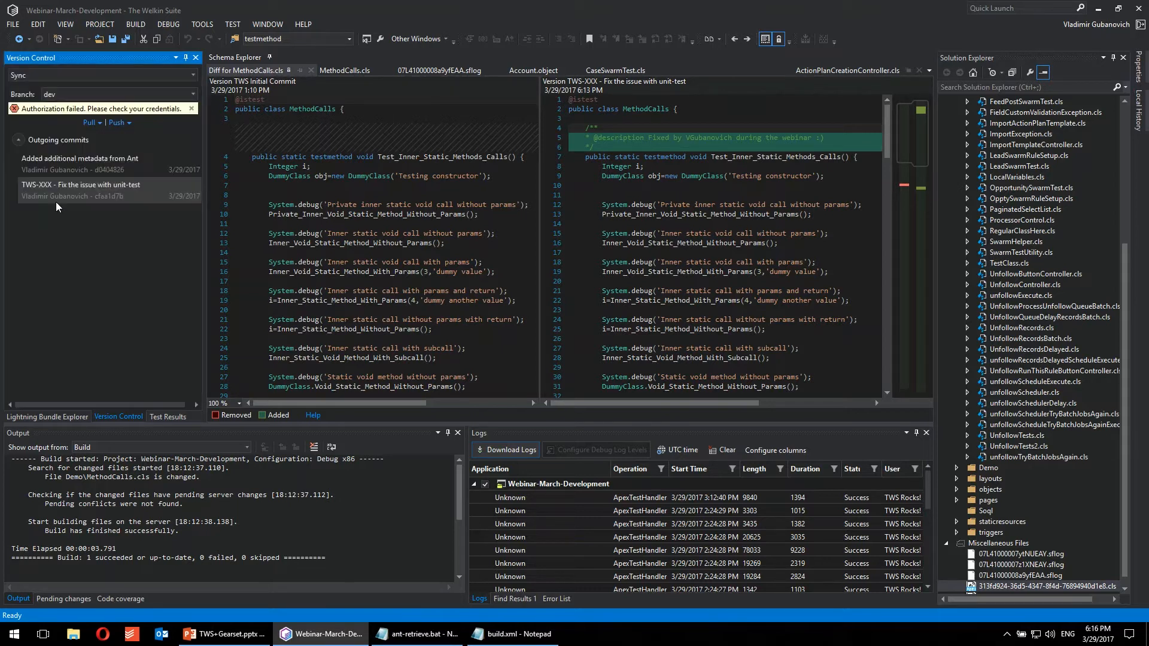
Step: Try the push again with the login shortened to the username and the account password re-entered
{"action": "left_click", "coordinate": [117, 122]}
{"action": "left_click_drag", "start_coordinate": [127, 145], "coordinate": [78, 162]}
{"action": "key", "text": "BackSpace"}
{"action": "left_click", "coordinate": [78, 161]}
{"action": "type", "text": "●●●●●●●●●●●"}
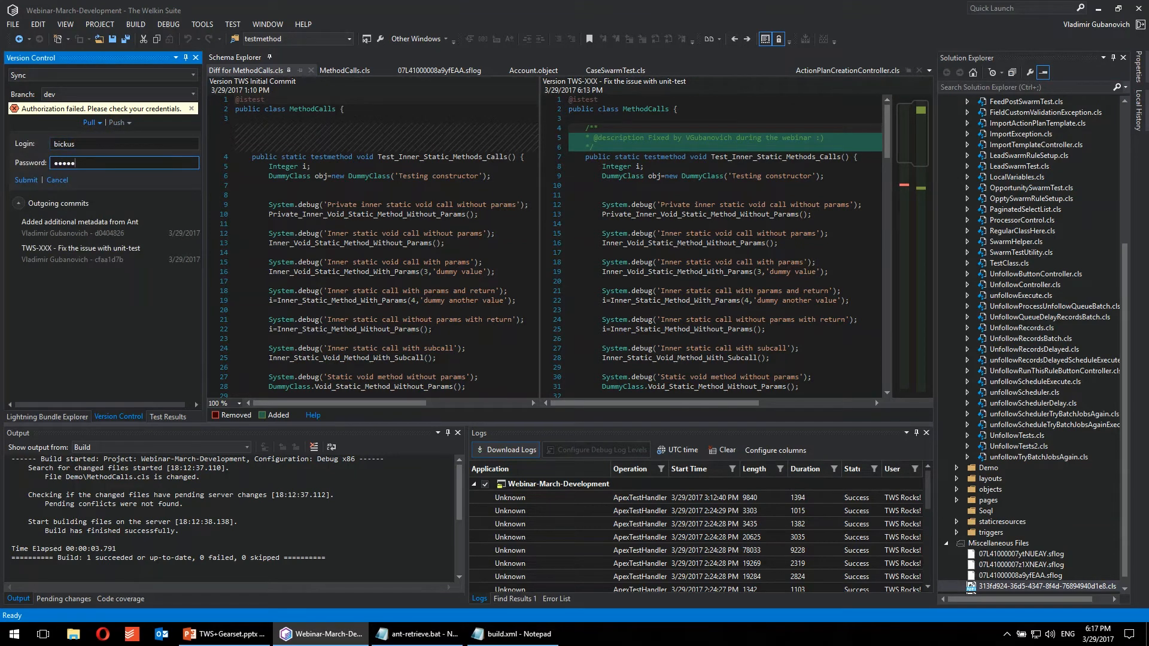
{"action": "left_click", "coordinate": [27, 181]}
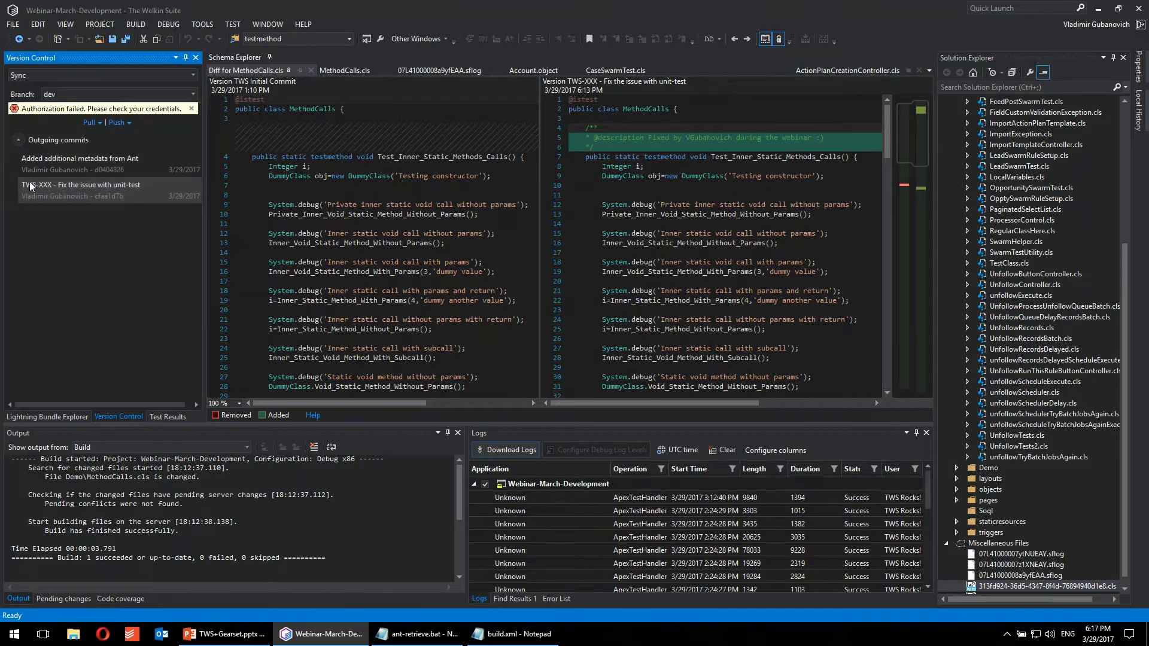
Step: Dismiss the authorization error, retry the push with the account password re-entered, and reopen the push login form
{"action": "left_click", "coordinate": [191, 109]}
{"action": "left_click", "coordinate": [116, 110]}
{"action": "left_click", "coordinate": [77, 147]}
{"action": "type", "text": "•••••••••"}
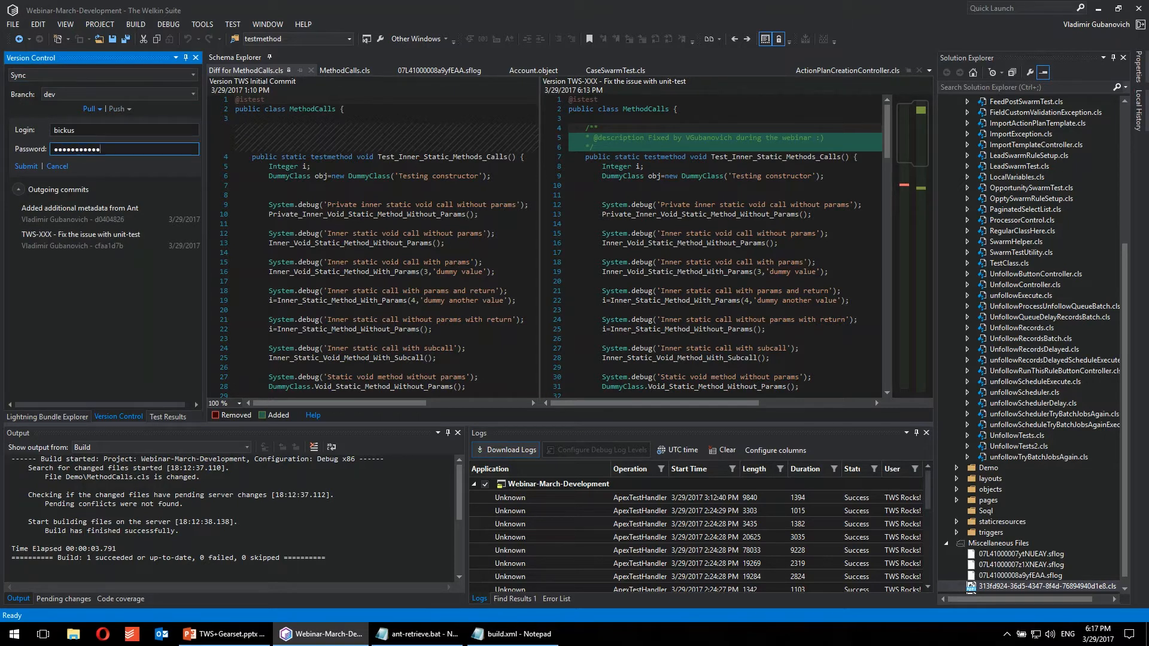
{"action": "left_click", "coordinate": [25, 166]}
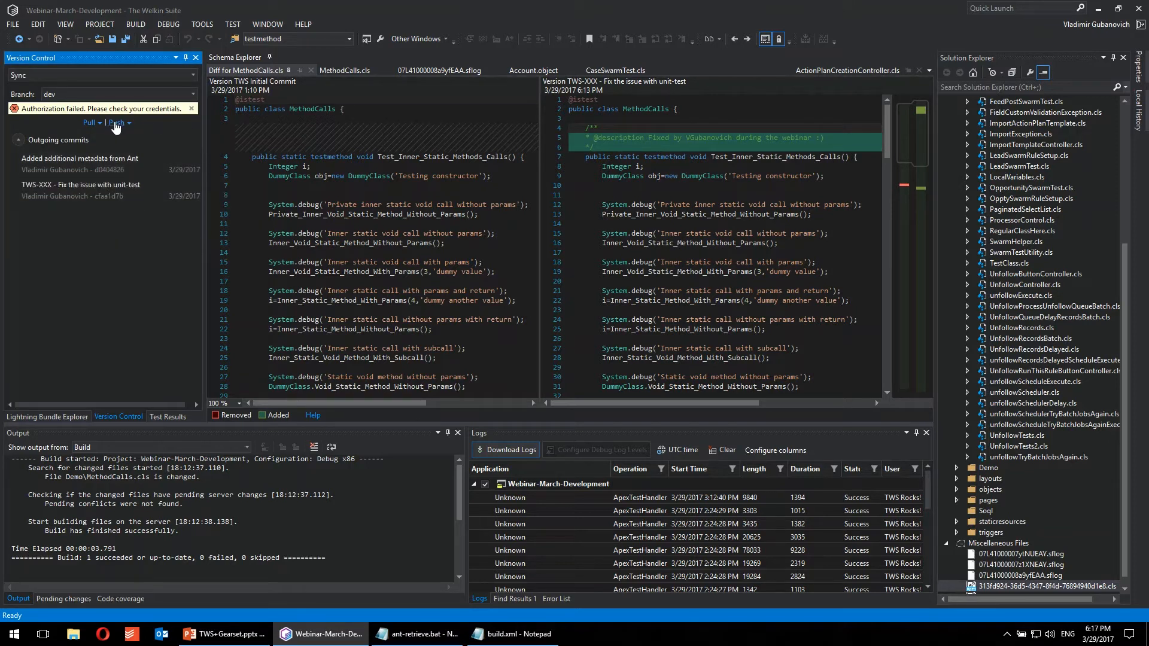
{"action": "left_click", "coordinate": [115, 123]}
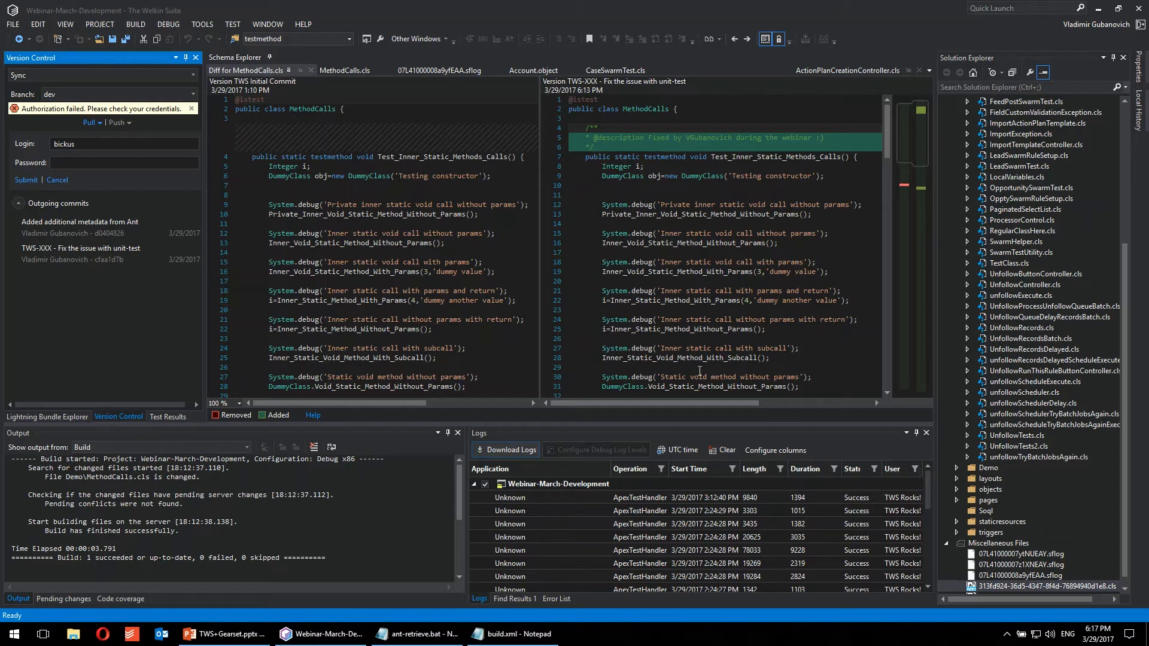
{"action": "left_click", "coordinate": [80, 145]}
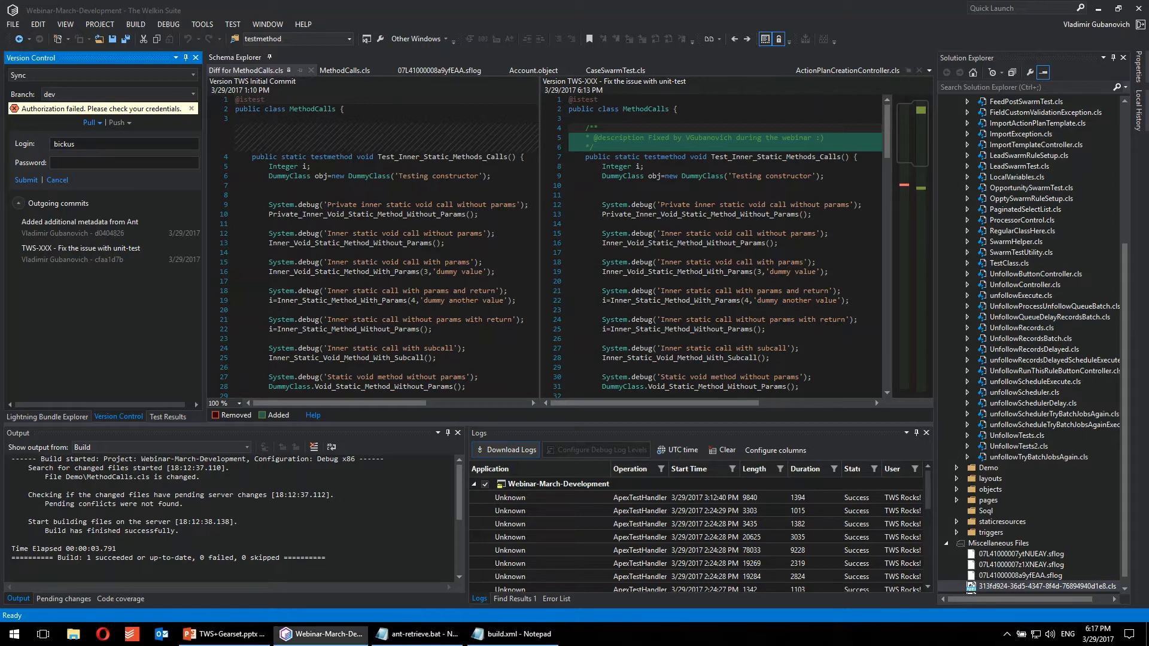
Step: Switch to Gearset, view the organization types for a Salesforce organization source, and set the source metadata location back to source control
{"action": "mouse_move", "coordinate": [86, 219]}
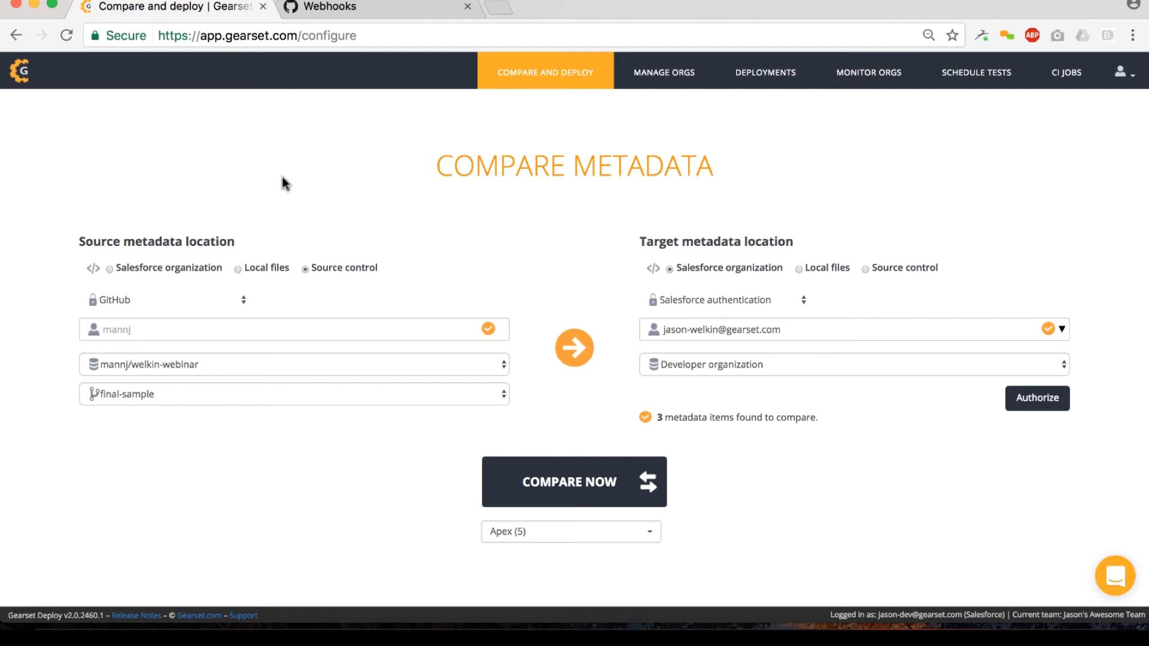
{"action": "left_click", "coordinate": [110, 268]}
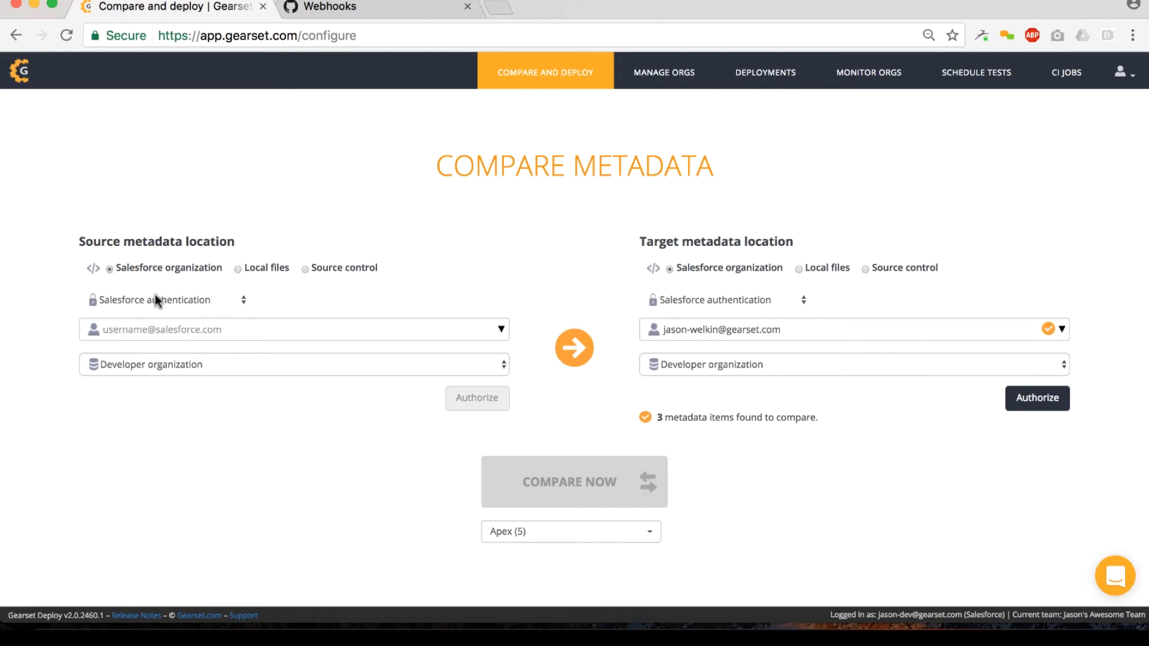
{"action": "left_click", "coordinate": [225, 364]}
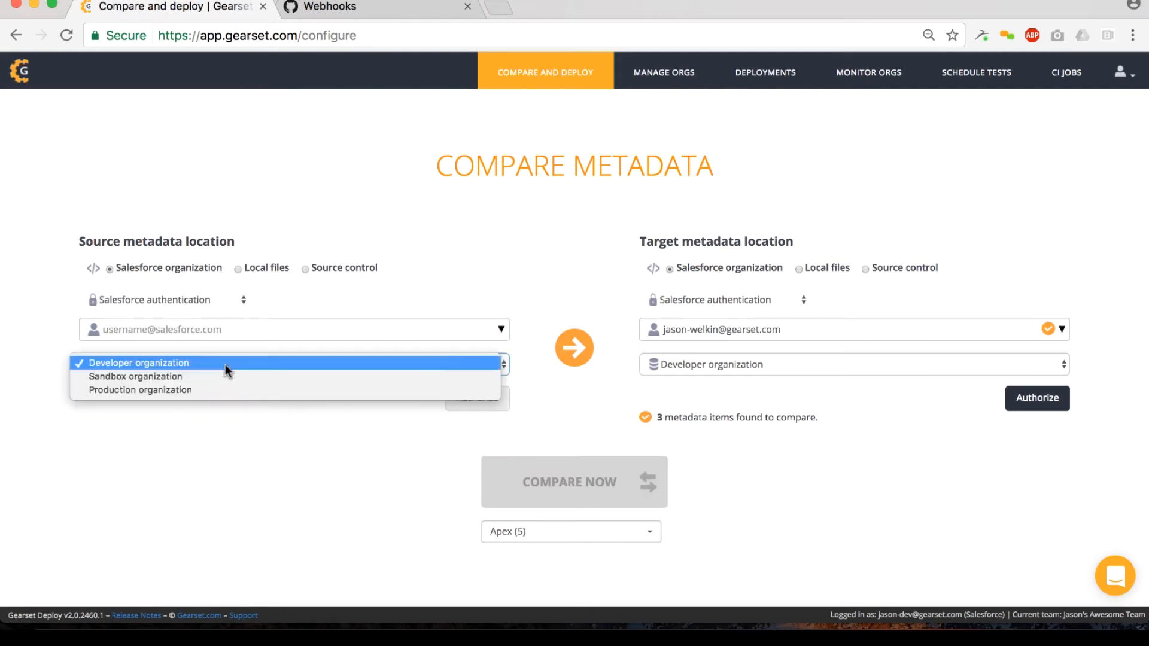
{"action": "left_click", "coordinate": [217, 412]}
{"action": "left_click", "coordinate": [305, 269]}
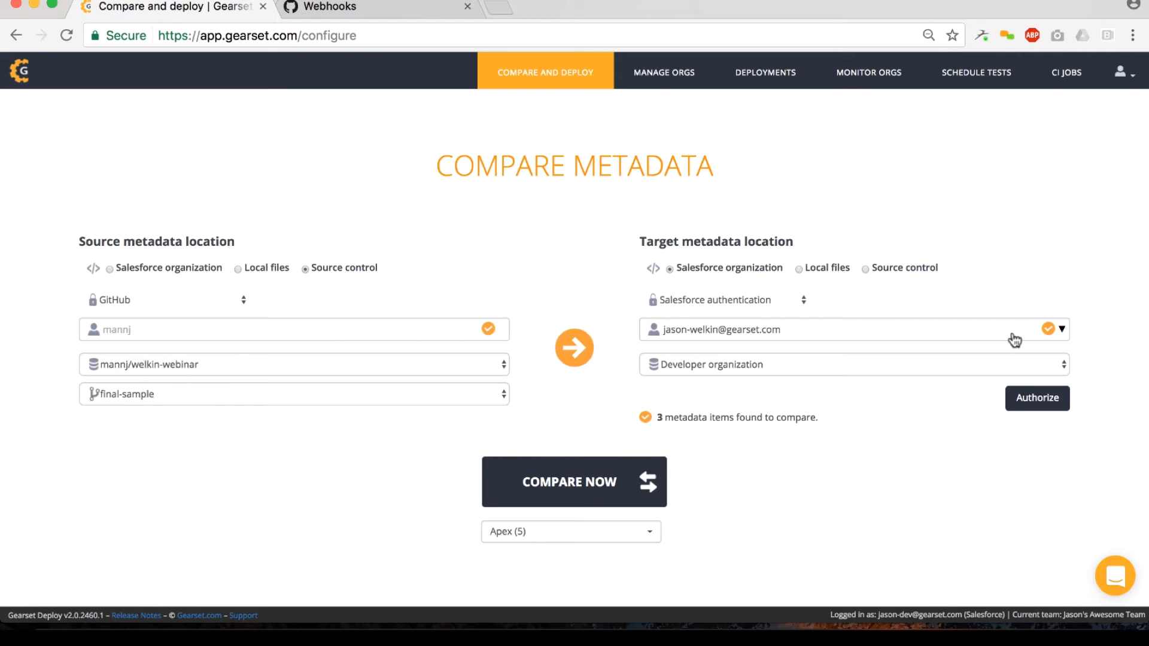
Step: Choose the target Salesforce account, keep the Apex comparison filter, and compare the final-sample branch with the target developer organization
{"action": "left_click", "coordinate": [1061, 331]}
{"action": "left_click", "coordinate": [745, 396]}
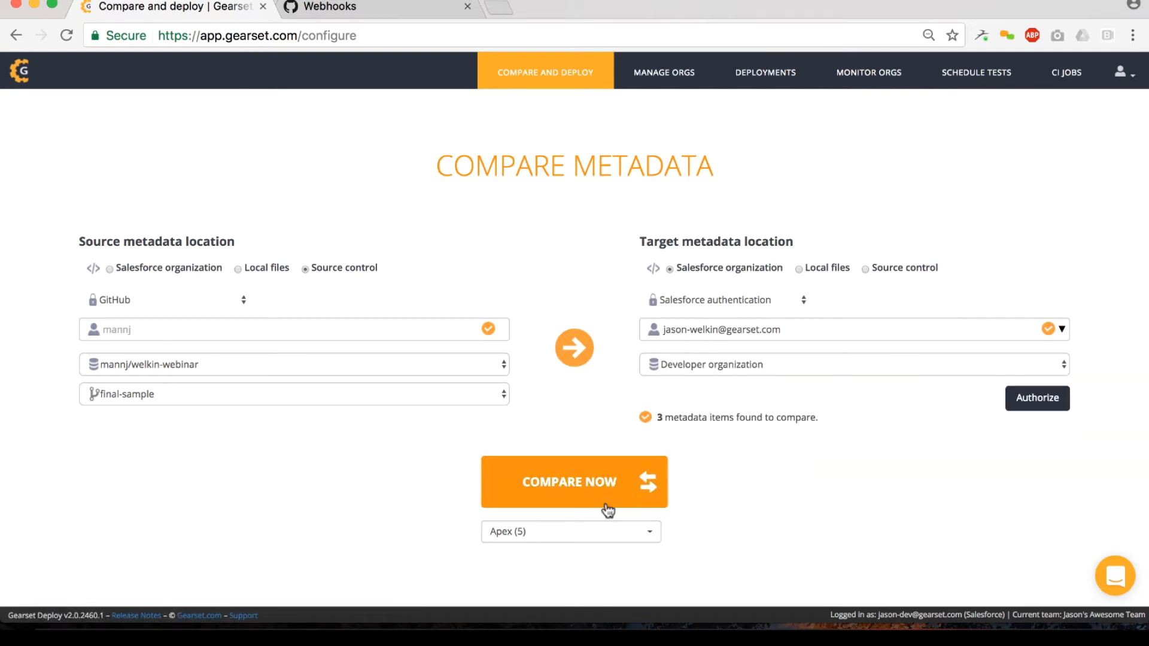
{"action": "left_click", "coordinate": [633, 532]}
{"action": "scroll", "coordinate": [569, 572], "scroll_direction": "down", "scroll_amount": 2}
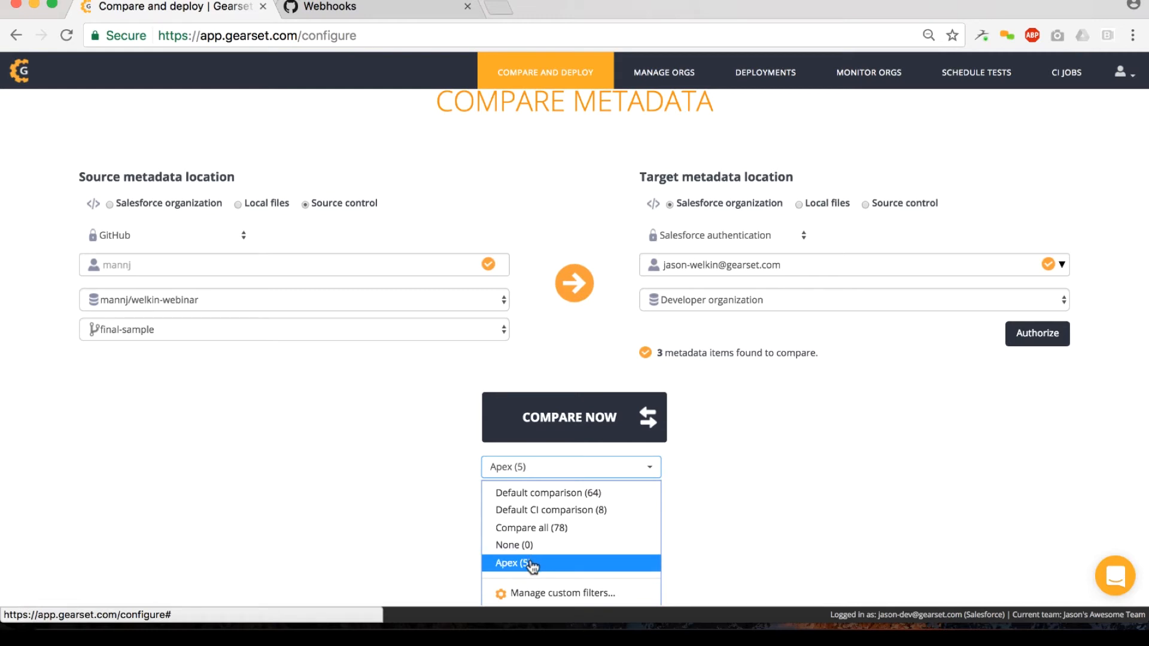
{"action": "left_click", "coordinate": [530, 563]}
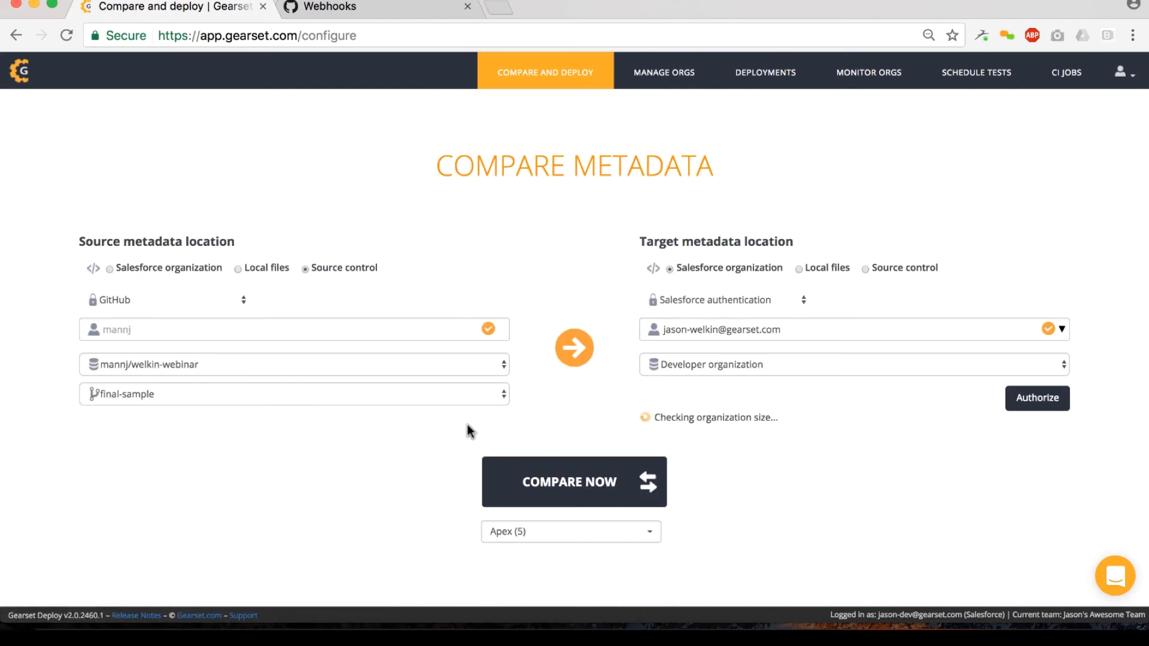
{"action": "left_click", "coordinate": [526, 494]}
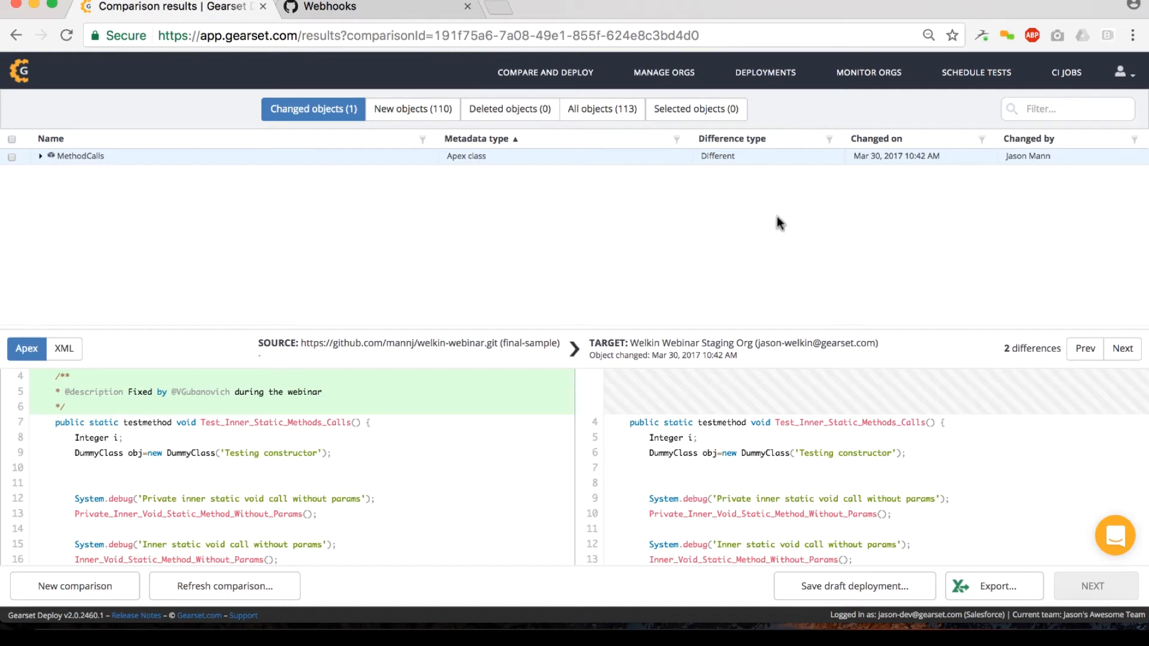
Step: Examine the source and target differences in the MethodCalls Apex class, including the description comment, the assertEquals line and the compared locations
{"action": "scroll", "coordinate": [321, 429], "scroll_direction": "up", "scroll_amount": 1}
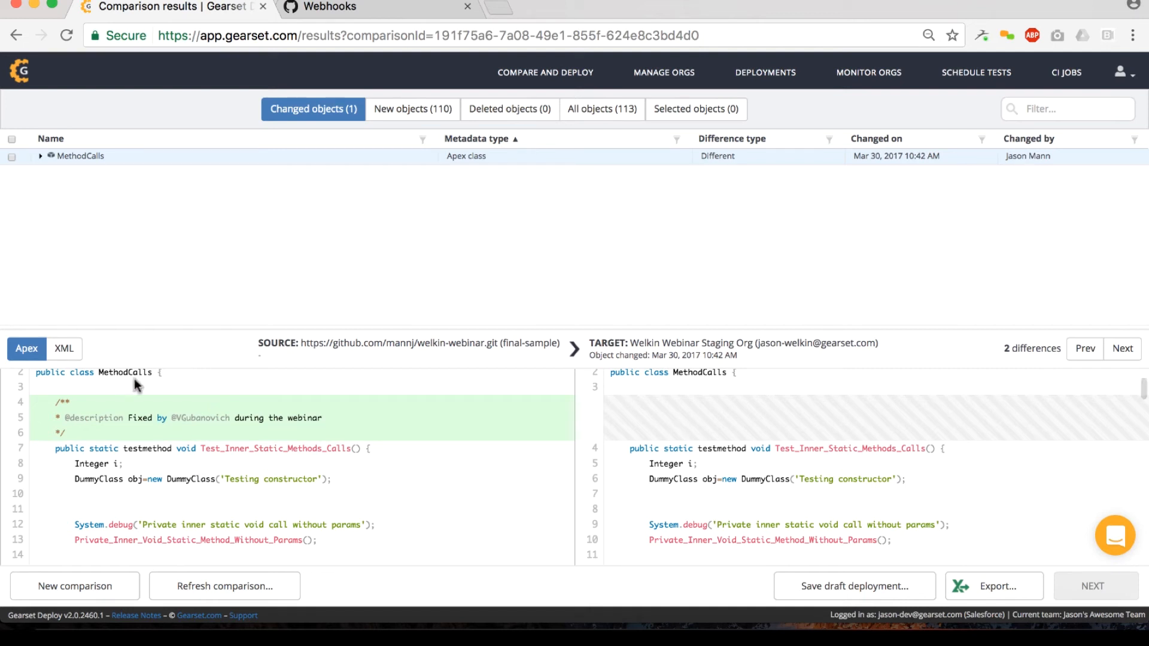
{"action": "left_click_drag", "start_coordinate": [37, 399], "coordinate": [193, 429]}
{"action": "left_click", "coordinate": [248, 437]}
{"action": "scroll", "coordinate": [155, 419], "scroll_direction": "down", "scroll_amount": 8}
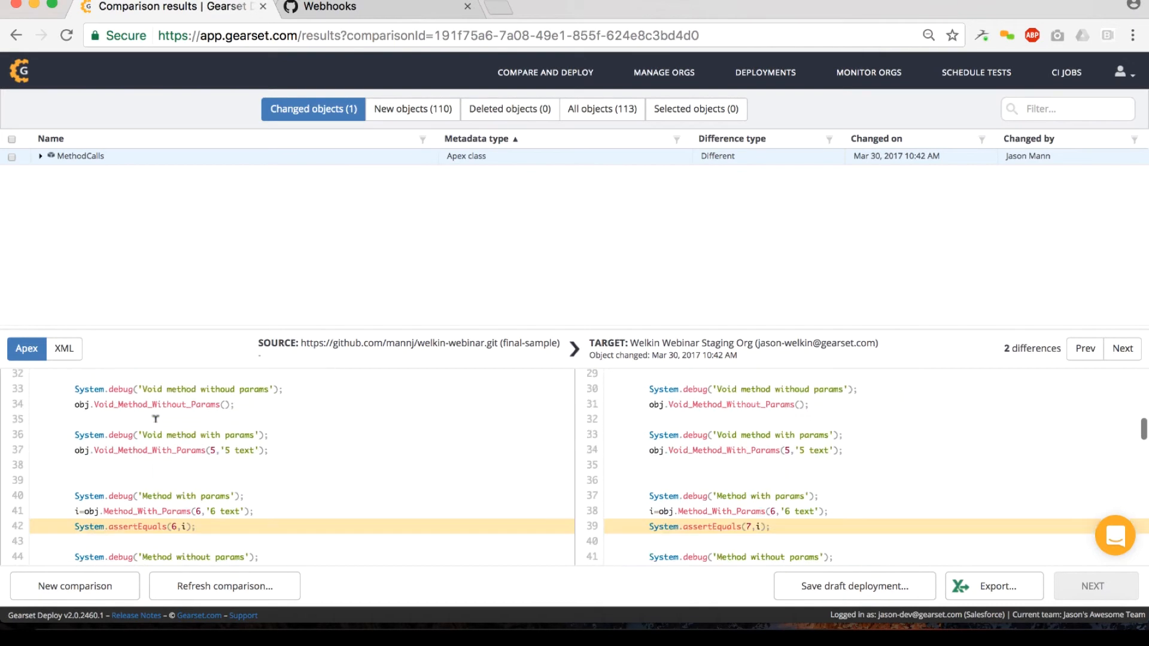
{"action": "left_click_drag", "start_coordinate": [84, 484], "coordinate": [211, 485]}
{"action": "left_click", "coordinate": [219, 485]}
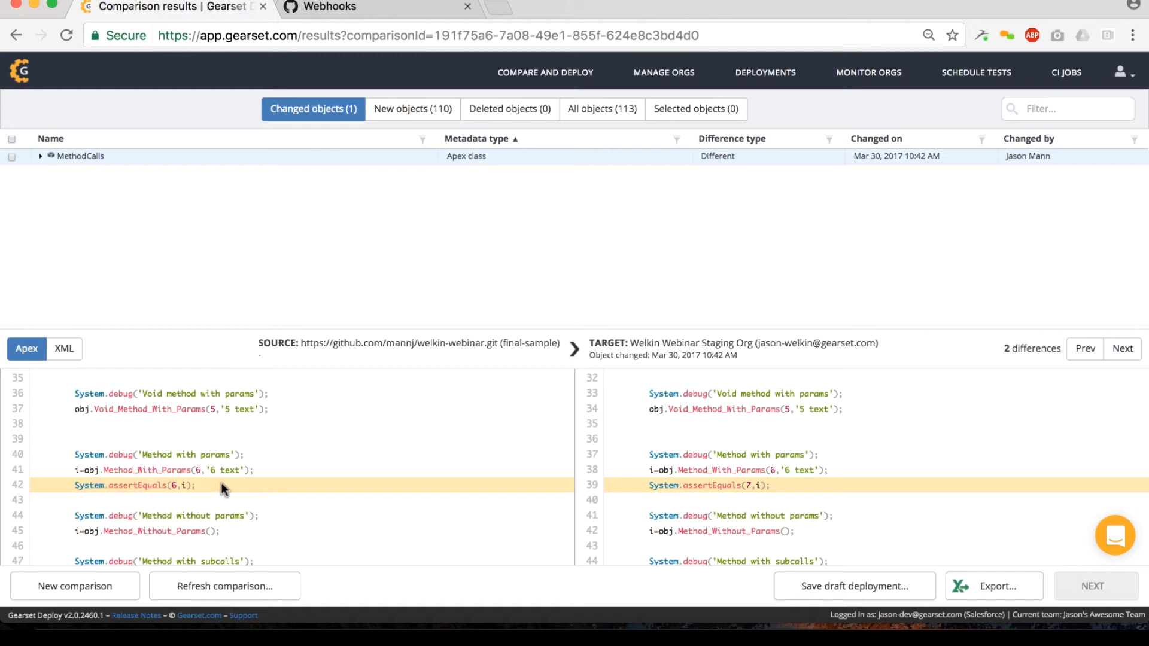
{"action": "scroll", "coordinate": [221, 484], "scroll_direction": "up", "scroll_amount": 8}
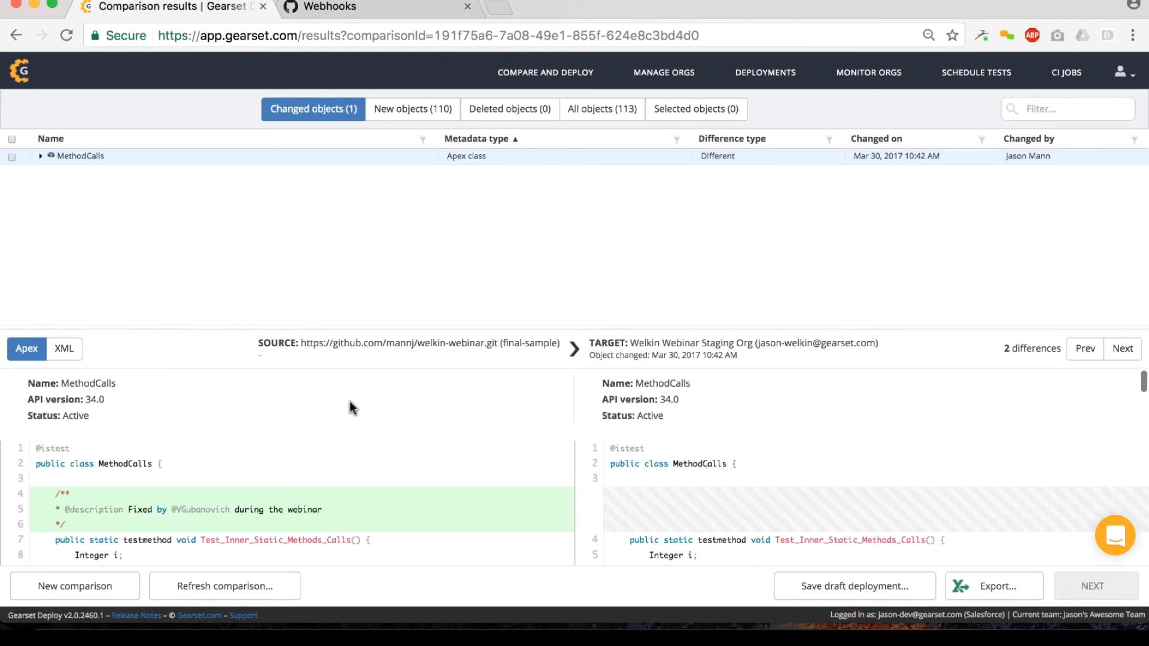
{"action": "scroll", "coordinate": [349, 404], "scroll_direction": "down", "scroll_amount": 1}
{"action": "left_click_drag", "start_coordinate": [334, 342], "coordinate": [518, 340]}
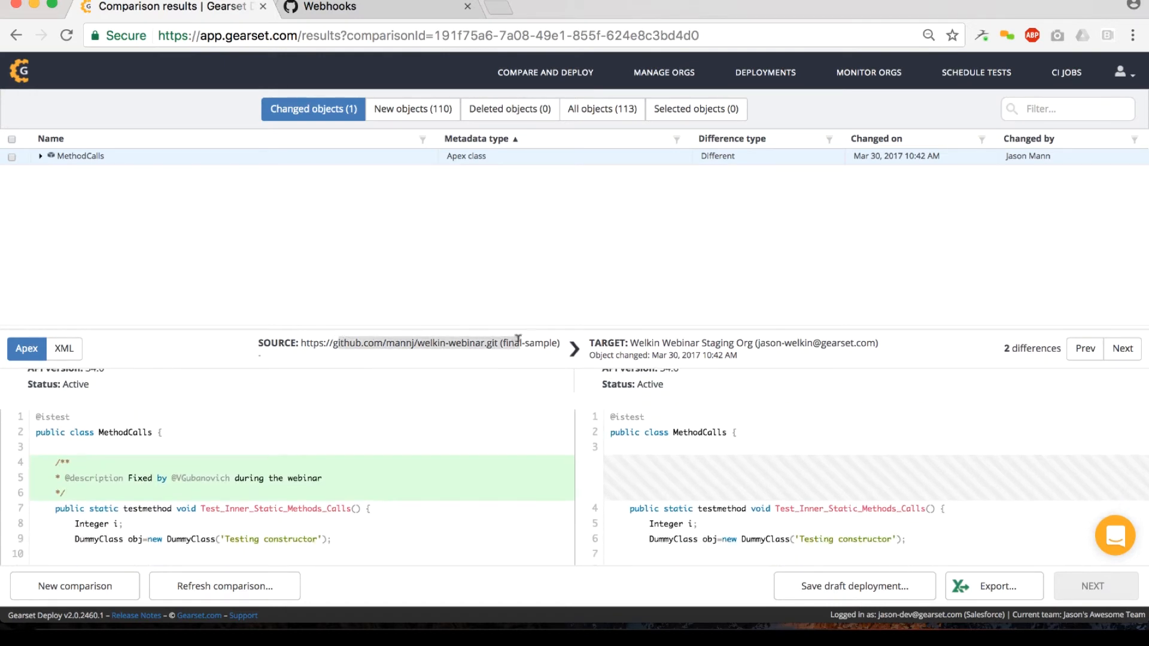
{"action": "left_click_drag", "start_coordinate": [644, 340], "coordinate": [831, 337]}
{"action": "left_click", "coordinate": [829, 338]}
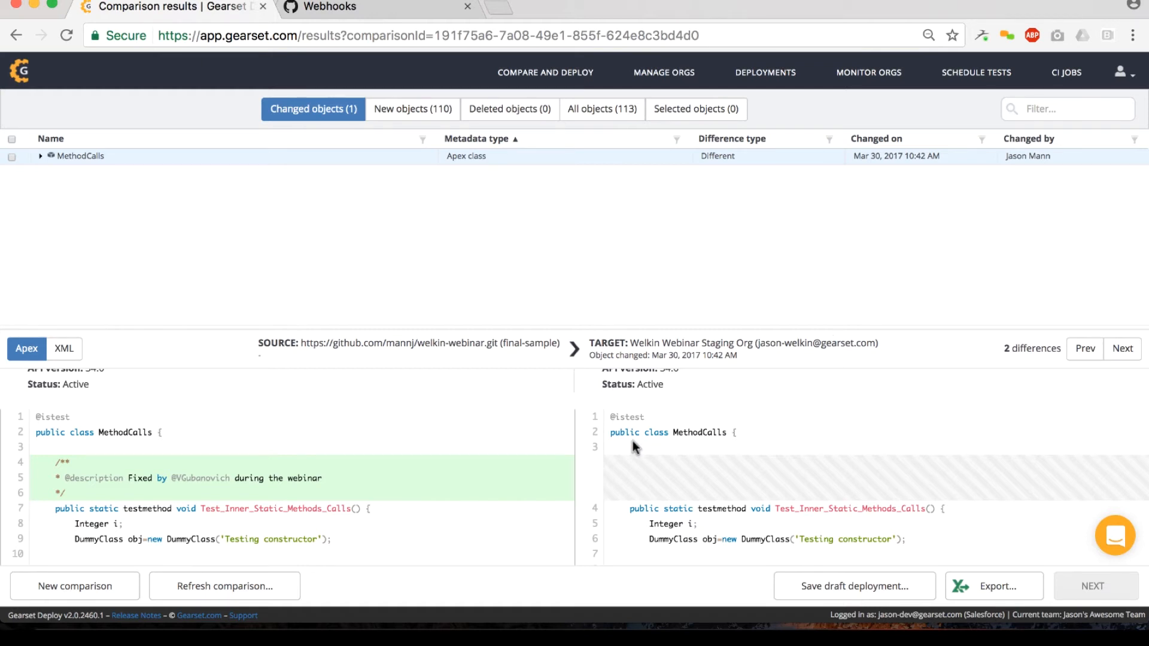
{"action": "scroll", "coordinate": [633, 440], "scroll_direction": "down", "scroll_amount": 1}
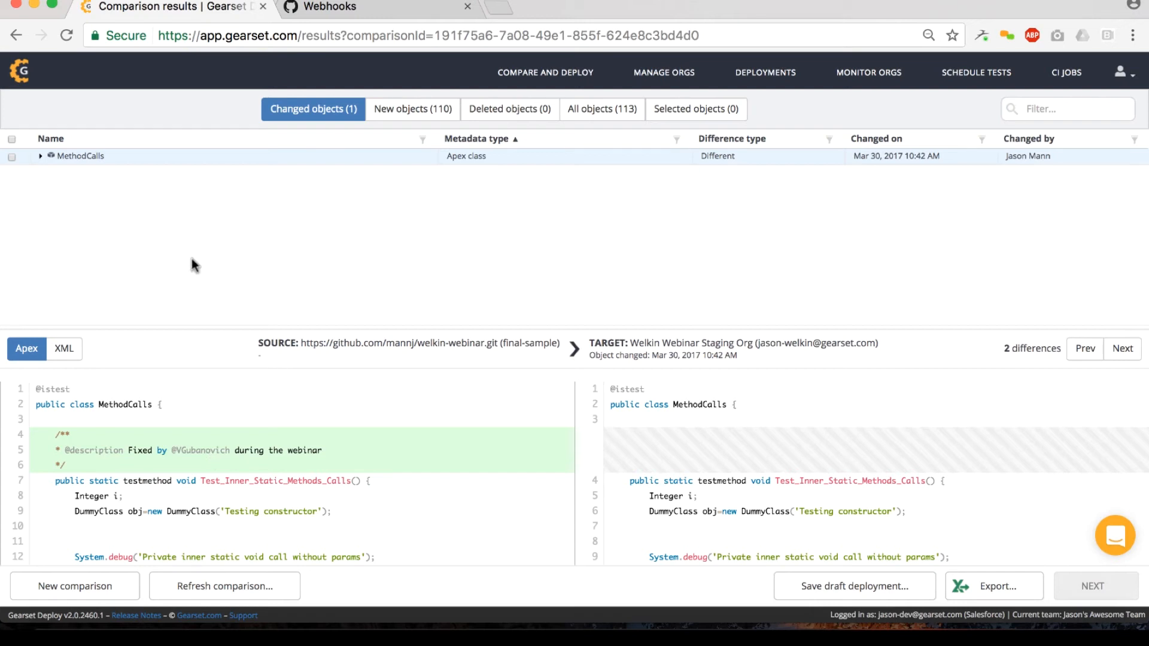
Step: Include the changed MethodCalls class in the deployment, continue to the deployment summary and check the listed object and target org
{"action": "left_click", "coordinate": [12, 157]}
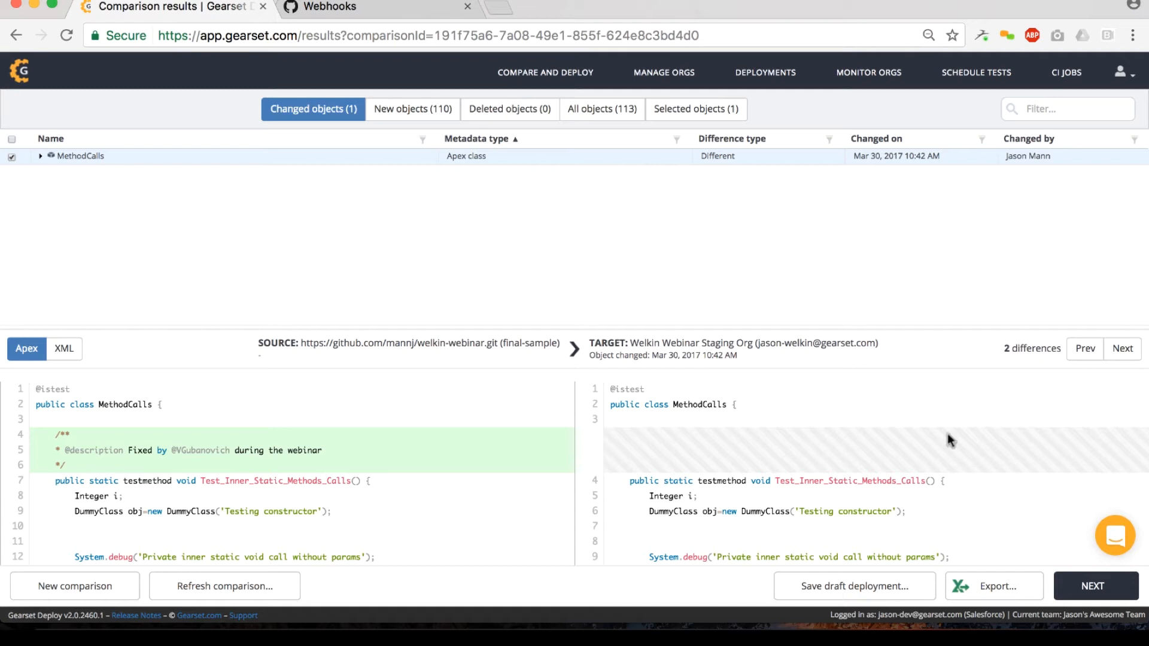
{"action": "left_click", "coordinate": [1091, 592]}
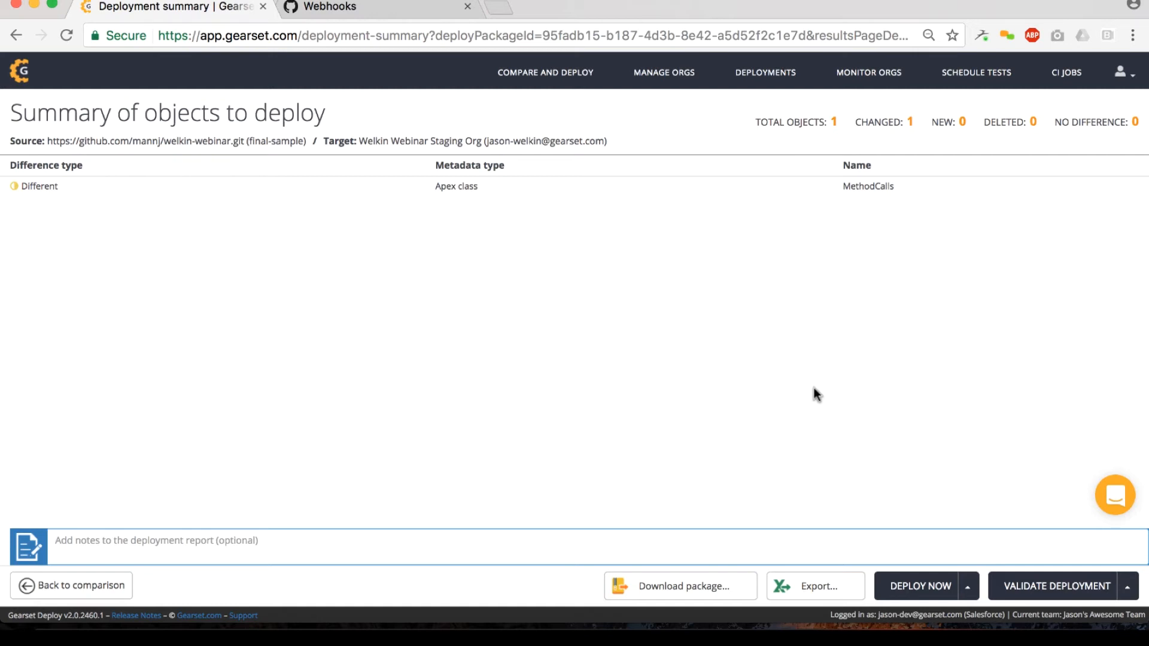
{"action": "left_click", "coordinate": [422, 189]}
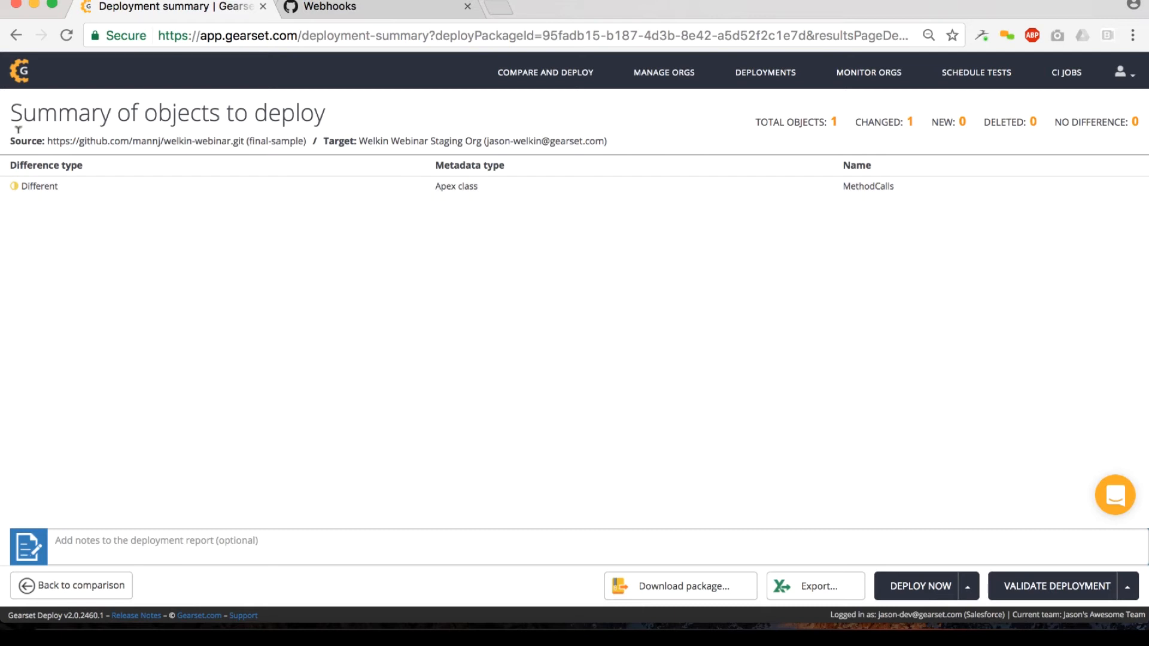
{"action": "left_click_drag", "start_coordinate": [367, 137], "coordinate": [569, 160]}
{"action": "left_click", "coordinate": [519, 275]}
Step: Add the note "Demo deployment for webinar" to the deployment report
{"action": "left_click", "coordinate": [88, 536]}
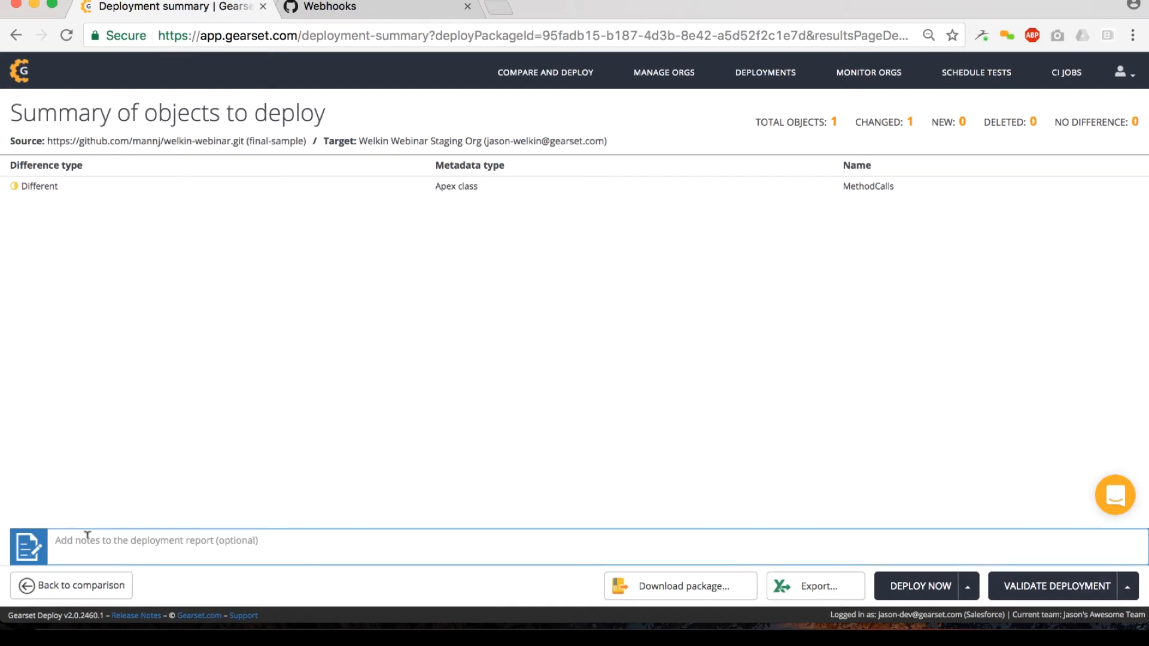
{"action": "type", "text": "Demo deployment for webinar"}
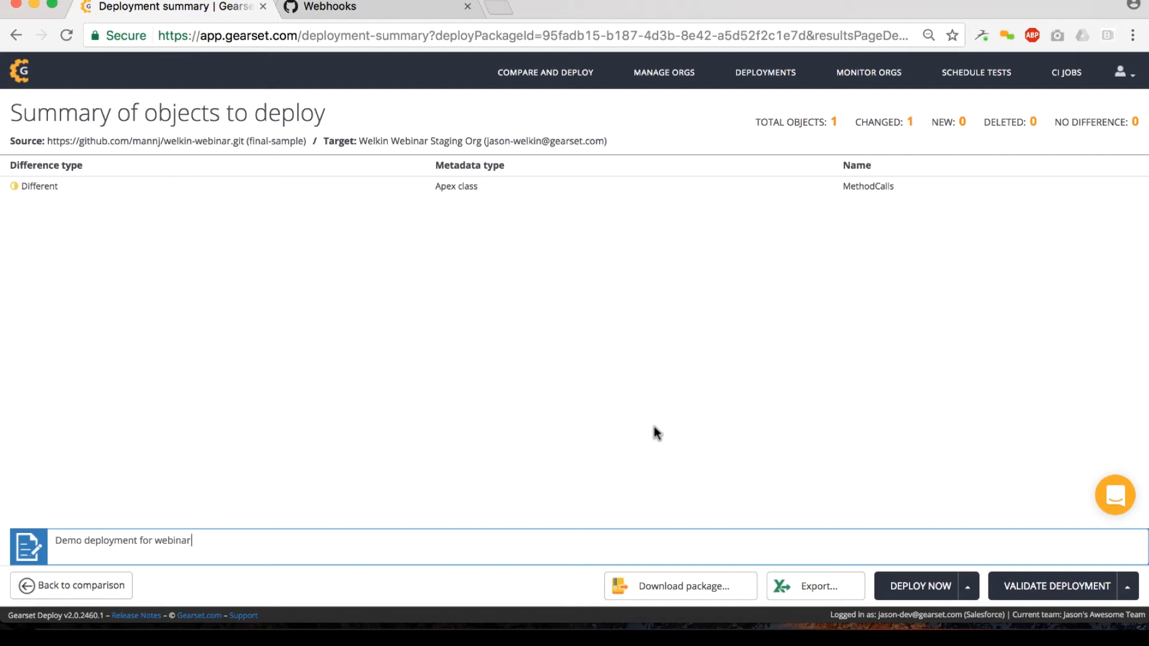
Step: View the deployment package download dialog and the test-run options for deploying, leaving both without choosing anything
{"action": "left_click", "coordinate": [639, 592]}
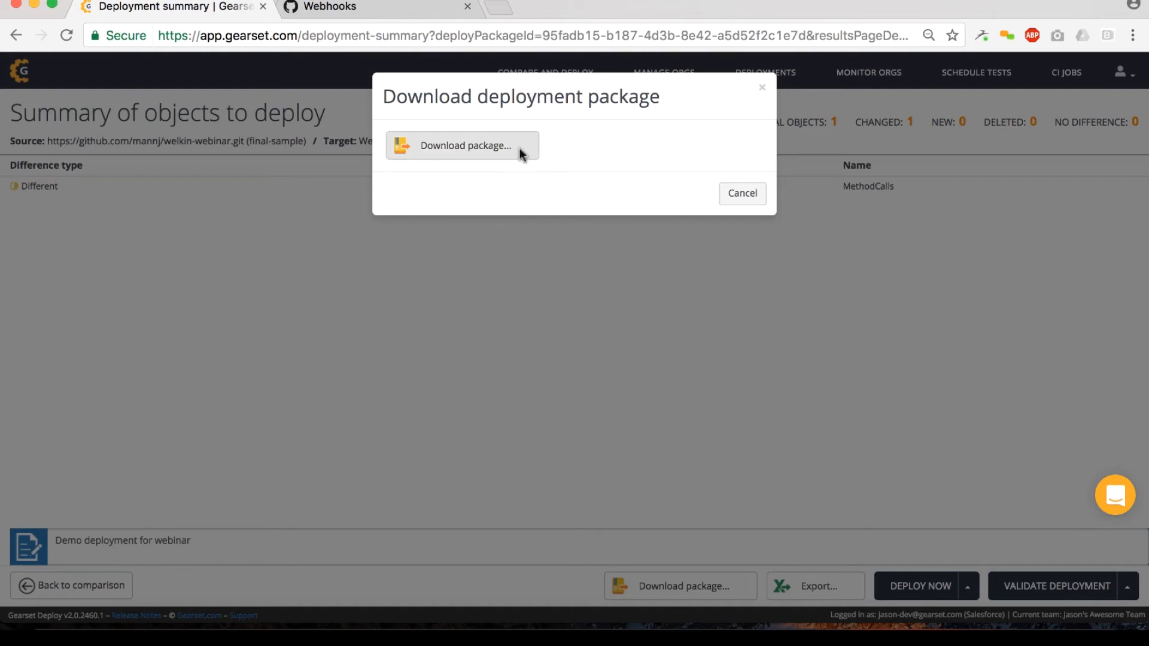
{"action": "left_click", "coordinate": [735, 197]}
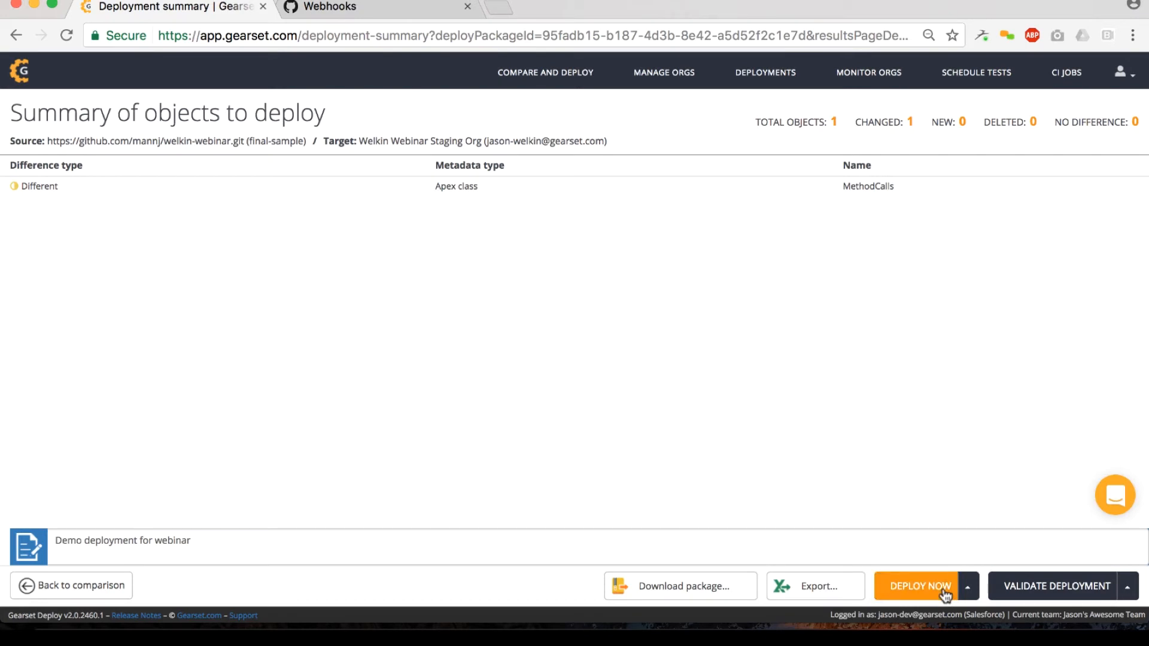
{"action": "left_click", "coordinate": [973, 593]}
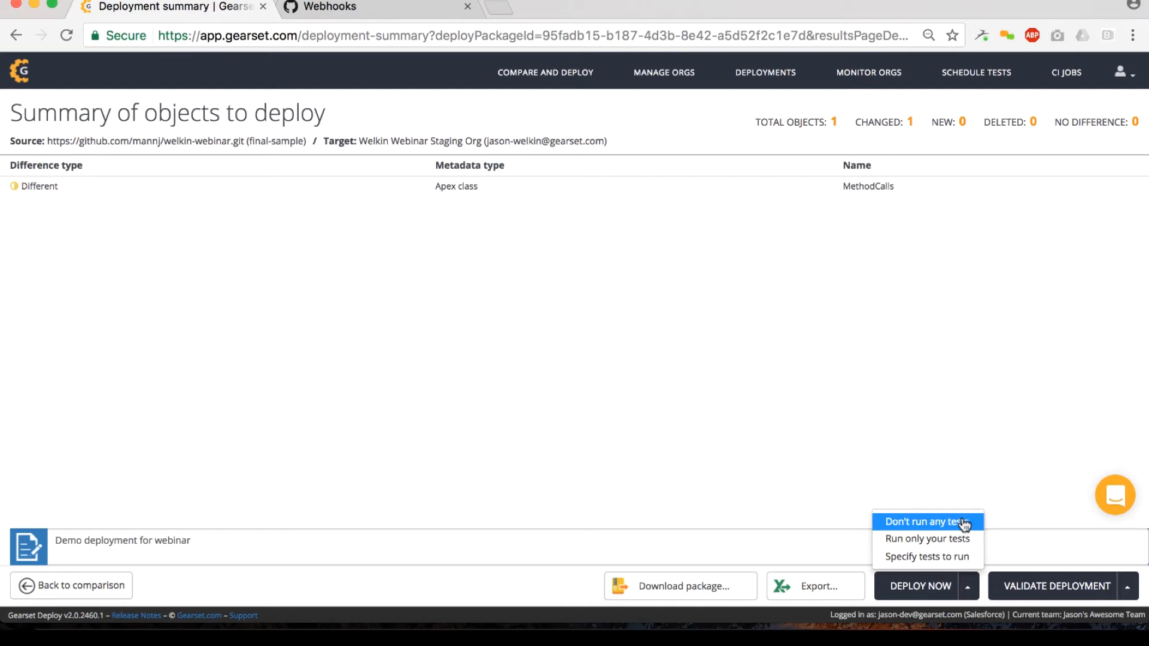
{"action": "left_click", "coordinate": [1007, 475]}
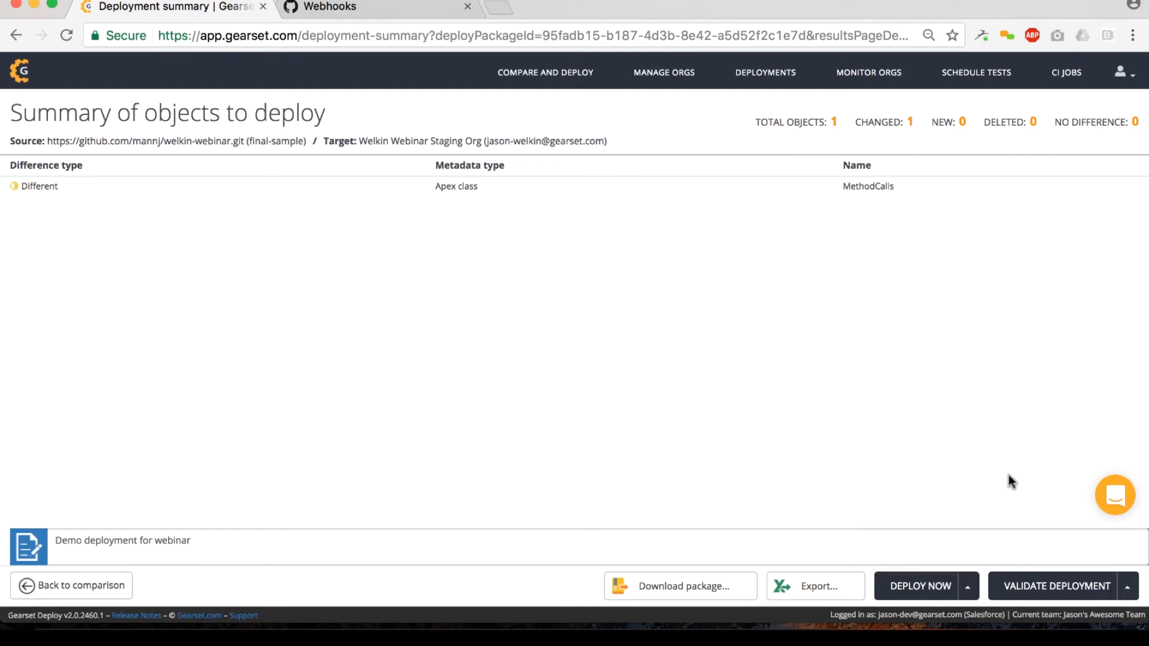
Step: Validate the deployment package against the target org and check the Apex test result
{"action": "left_click", "coordinate": [1029, 592]}
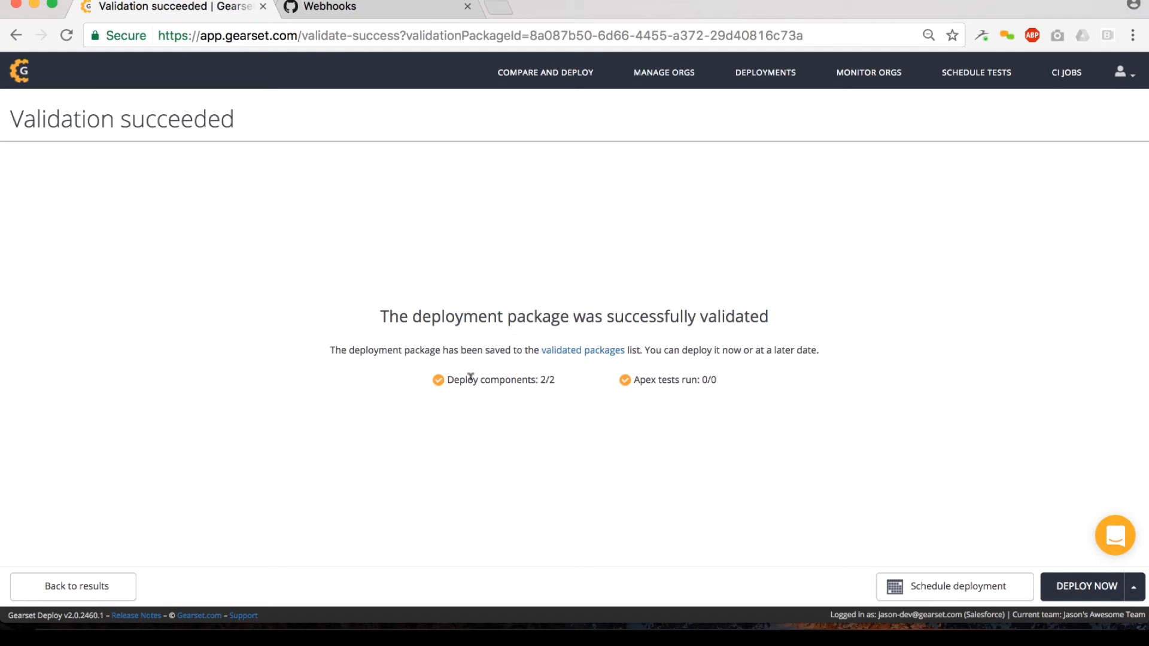
{"action": "left_click_drag", "start_coordinate": [639, 377], "coordinate": [730, 372]}
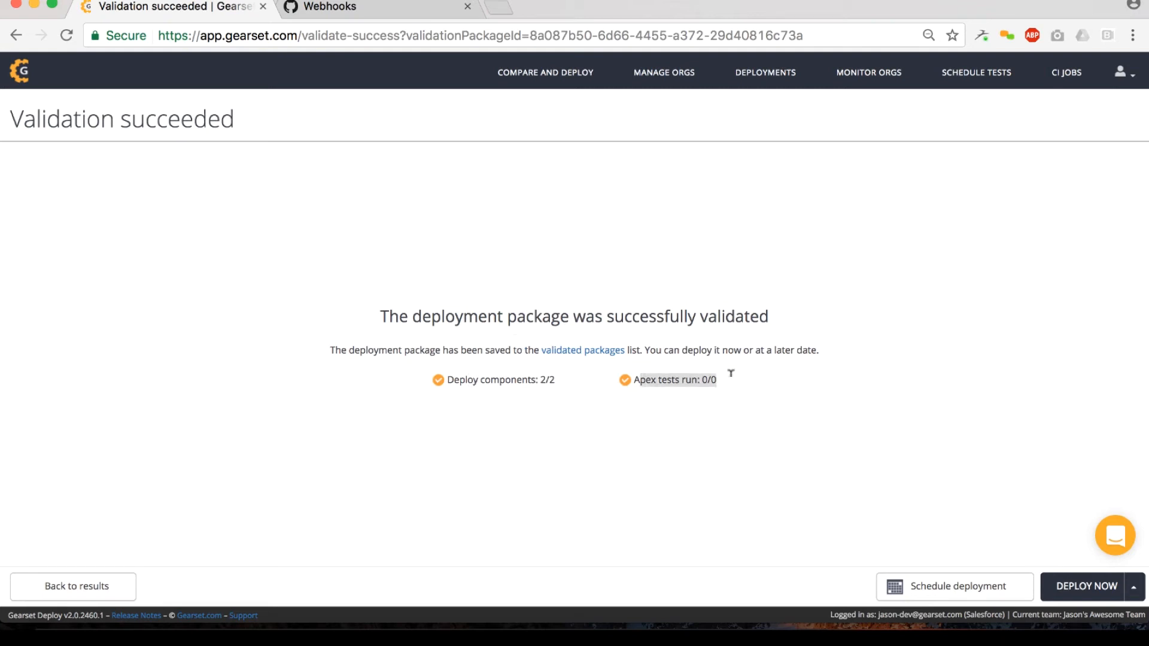
{"action": "left_click", "coordinate": [728, 345]}
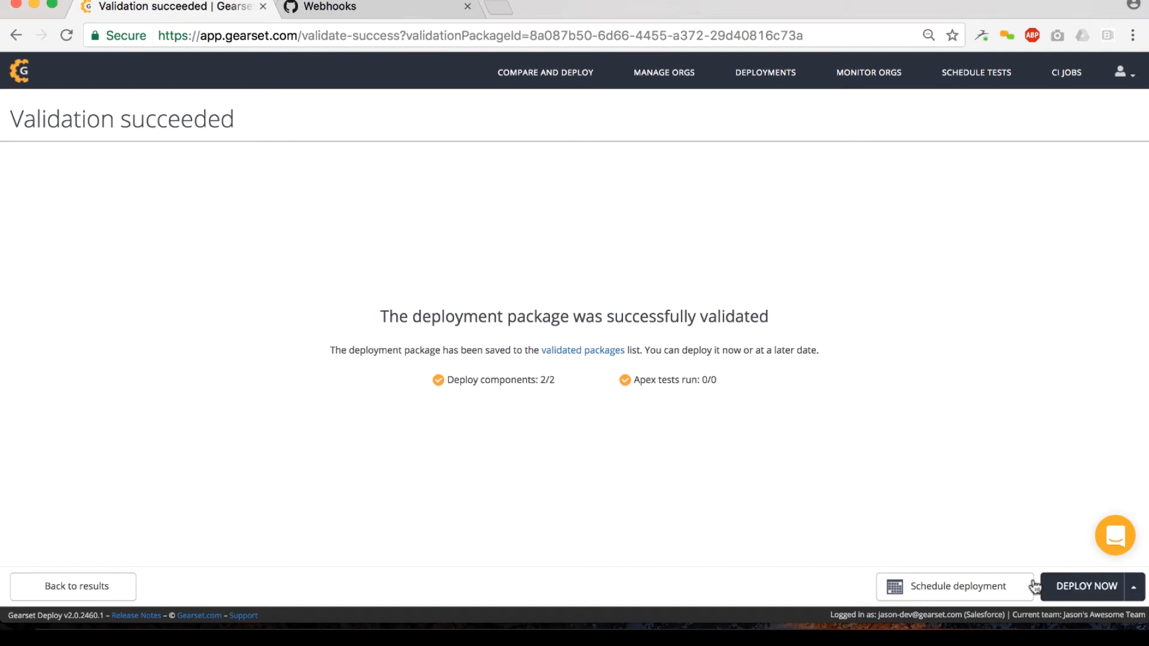
Step: Fill in a deployment schedule for Fri, Mar 31, 2017 at 23:00 with an additional results e-mail address, and cancel it
{"action": "left_click", "coordinate": [954, 589]}
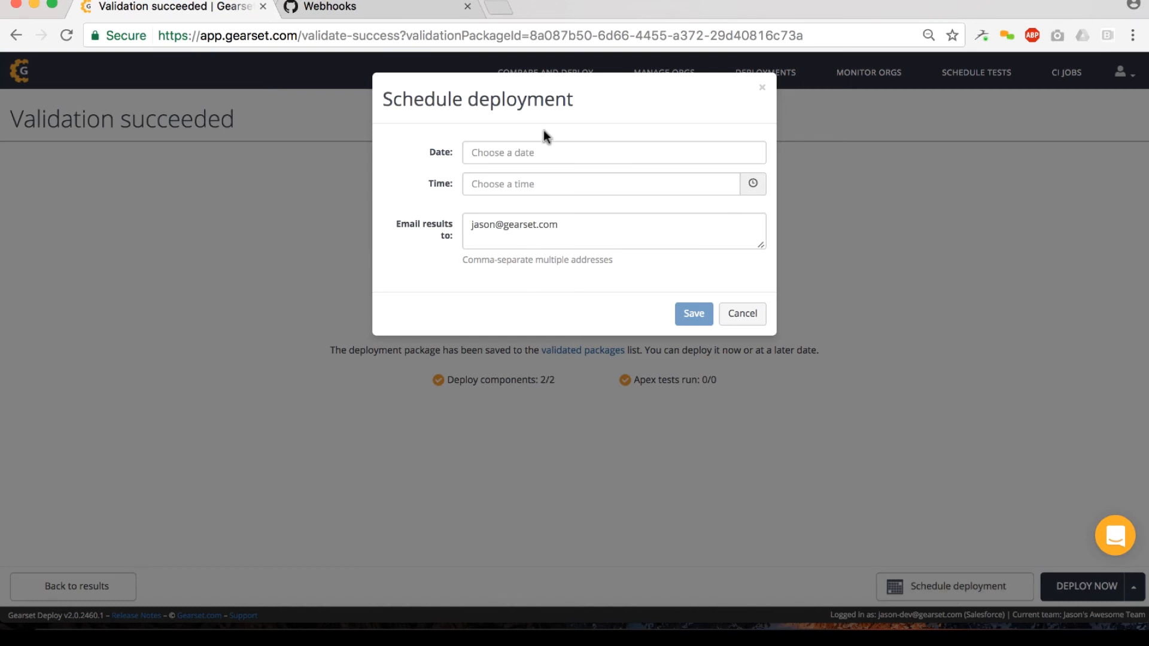
{"action": "left_click", "coordinate": [515, 150]}
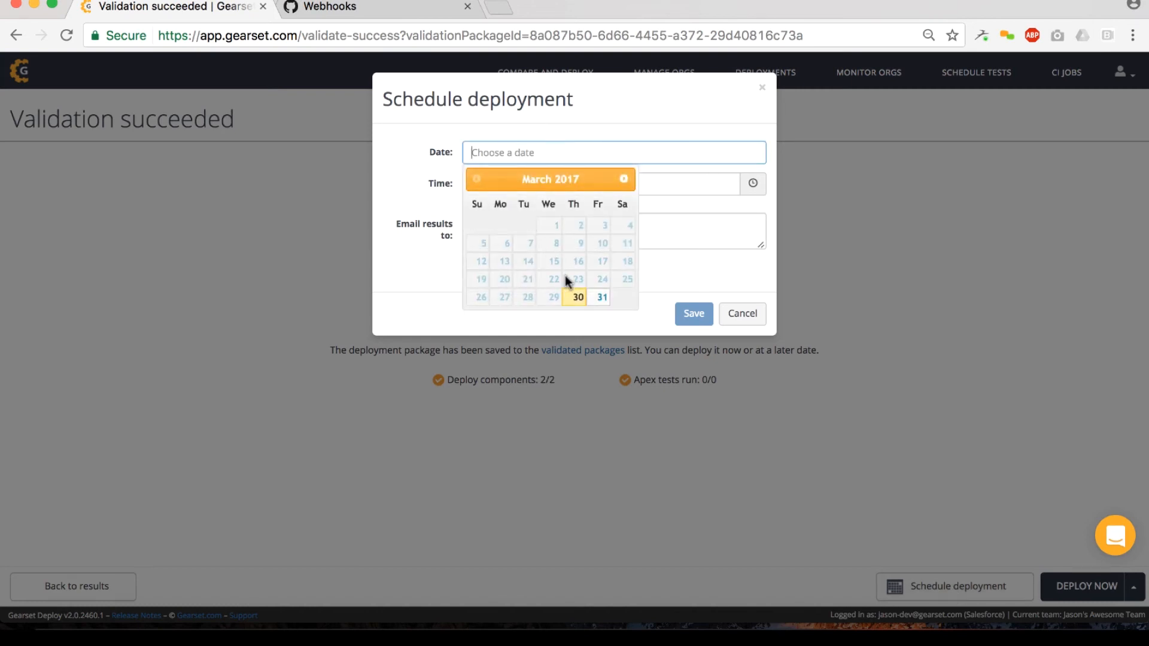
{"action": "left_click", "coordinate": [600, 297]}
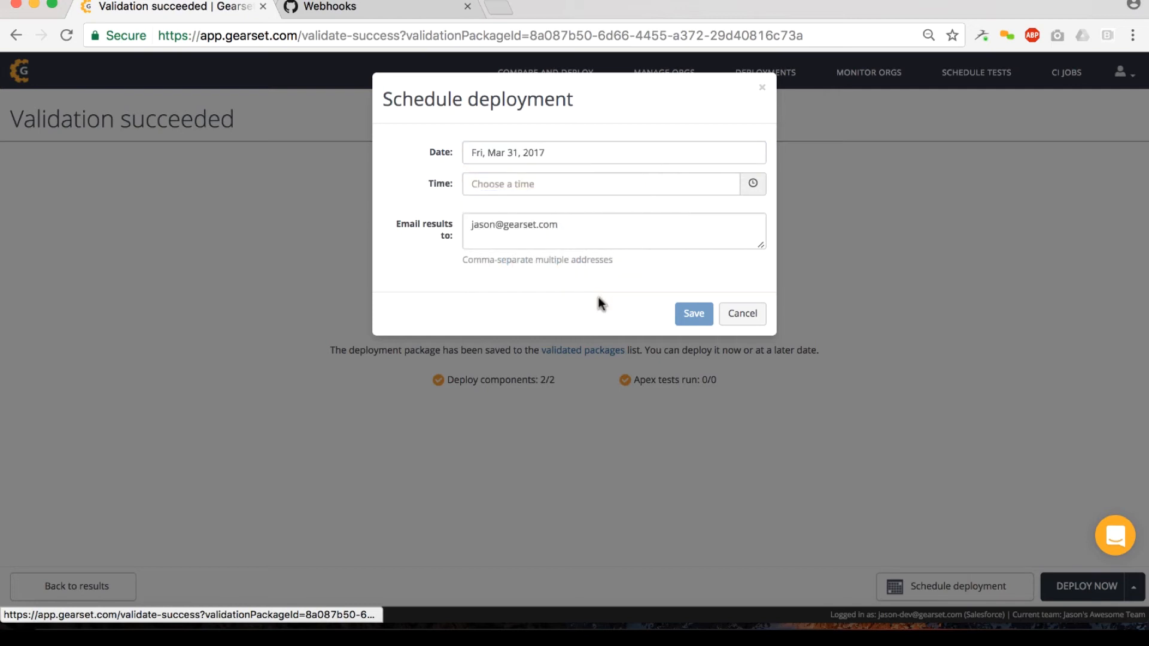
{"action": "left_click", "coordinate": [521, 180]}
{"action": "left_click", "coordinate": [519, 263]}
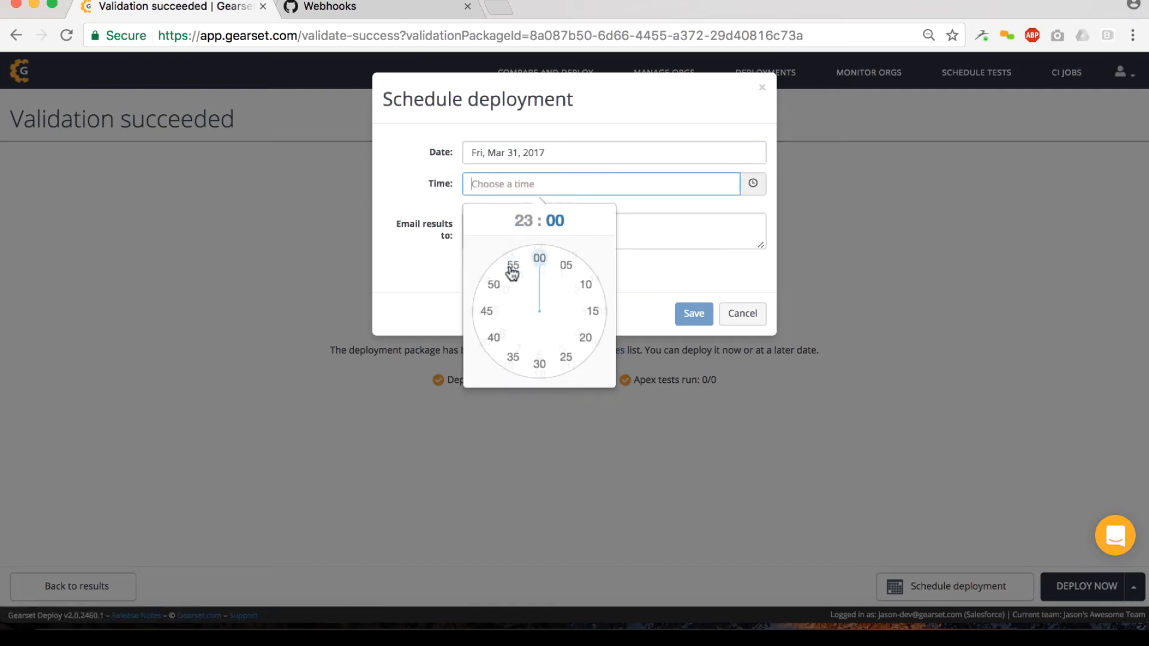
{"action": "left_click", "coordinate": [539, 259]}
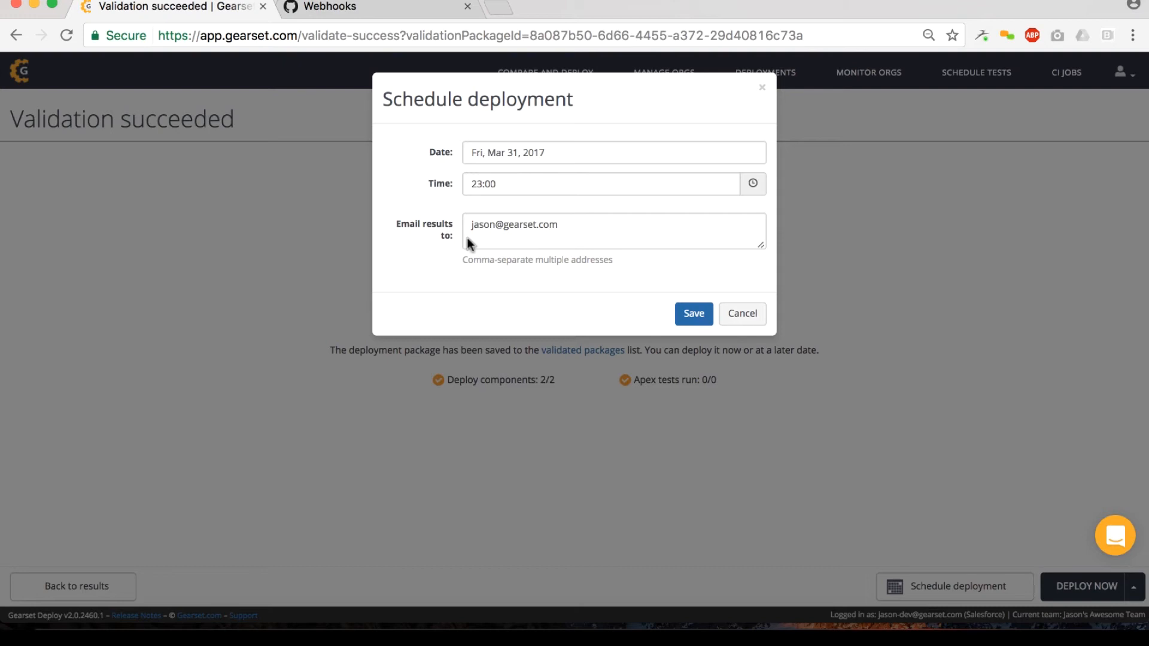
{"action": "left_click", "coordinate": [559, 224]}
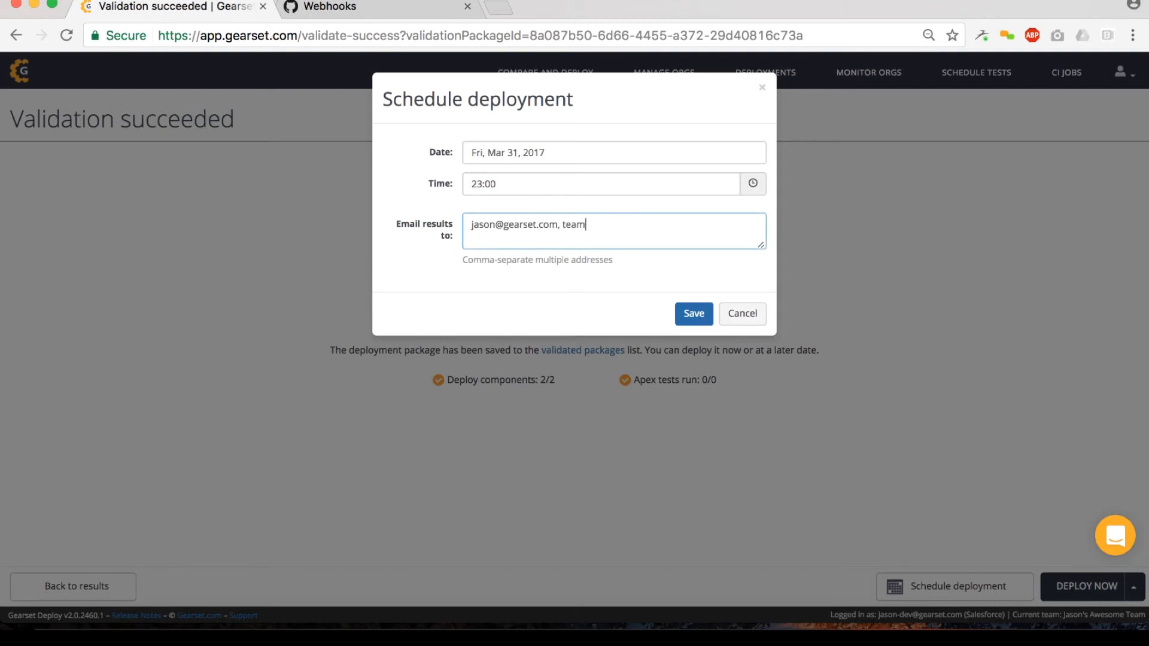
{"action": "left_click", "coordinate": [758, 317]}
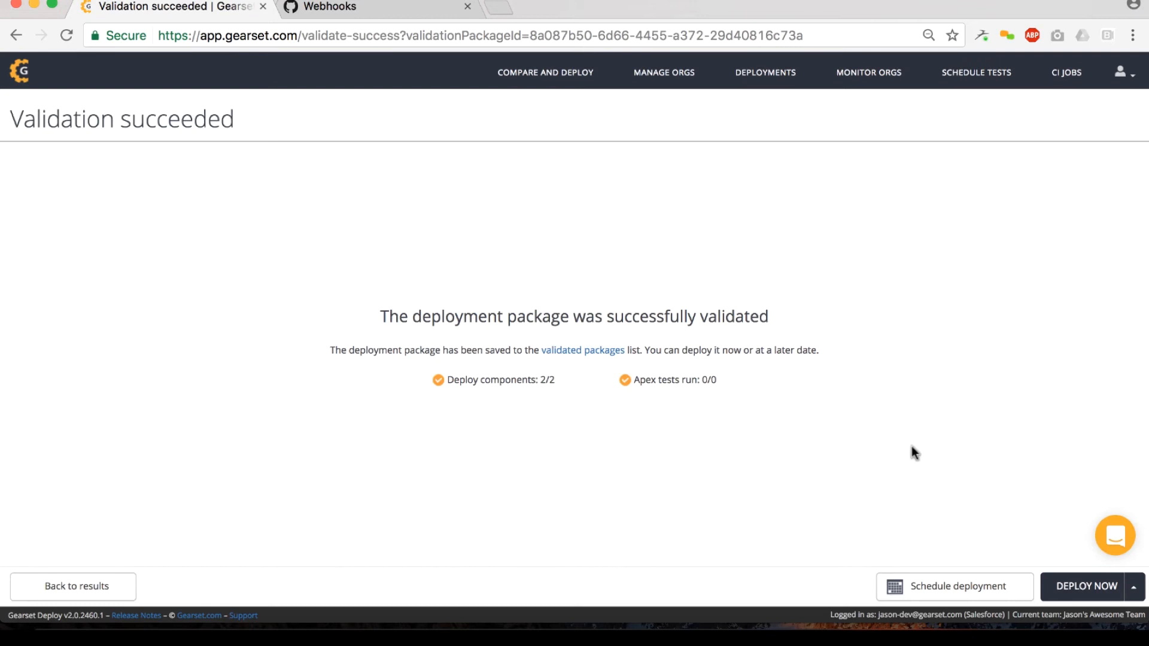
Step: Deploy the validated package to the staging org immediately and review the target details and summary in the deployment results
{"action": "left_click", "coordinate": [1075, 589]}
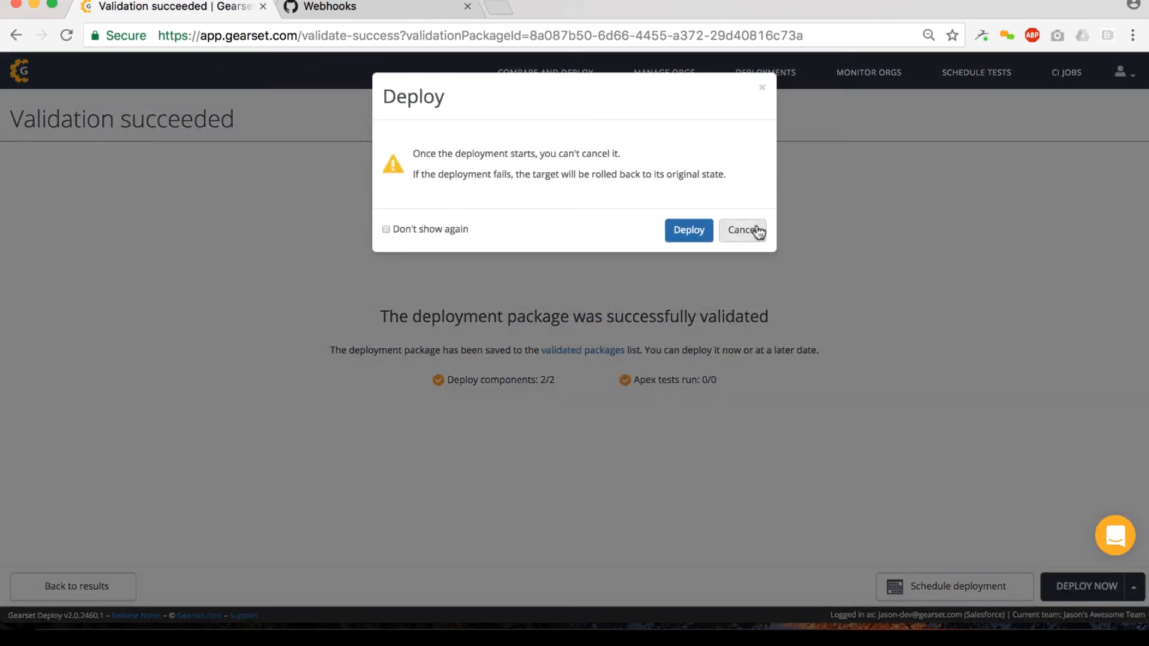
{"action": "left_click", "coordinate": [698, 231]}
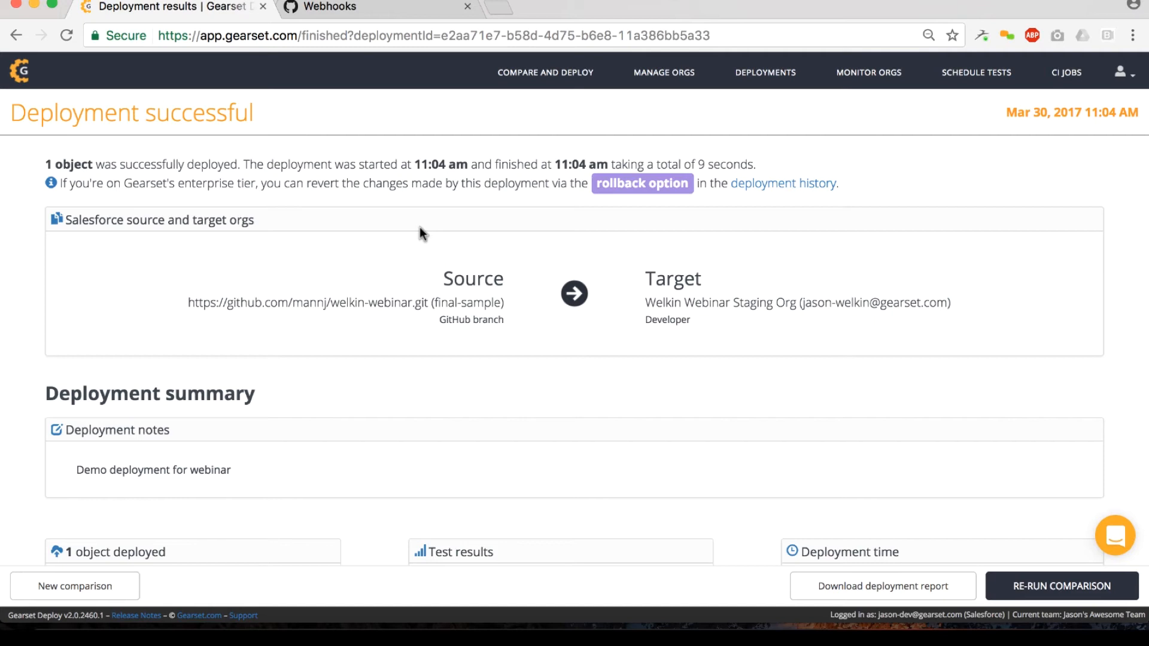
{"action": "left_click_drag", "start_coordinate": [680, 280], "coordinate": [737, 325]}
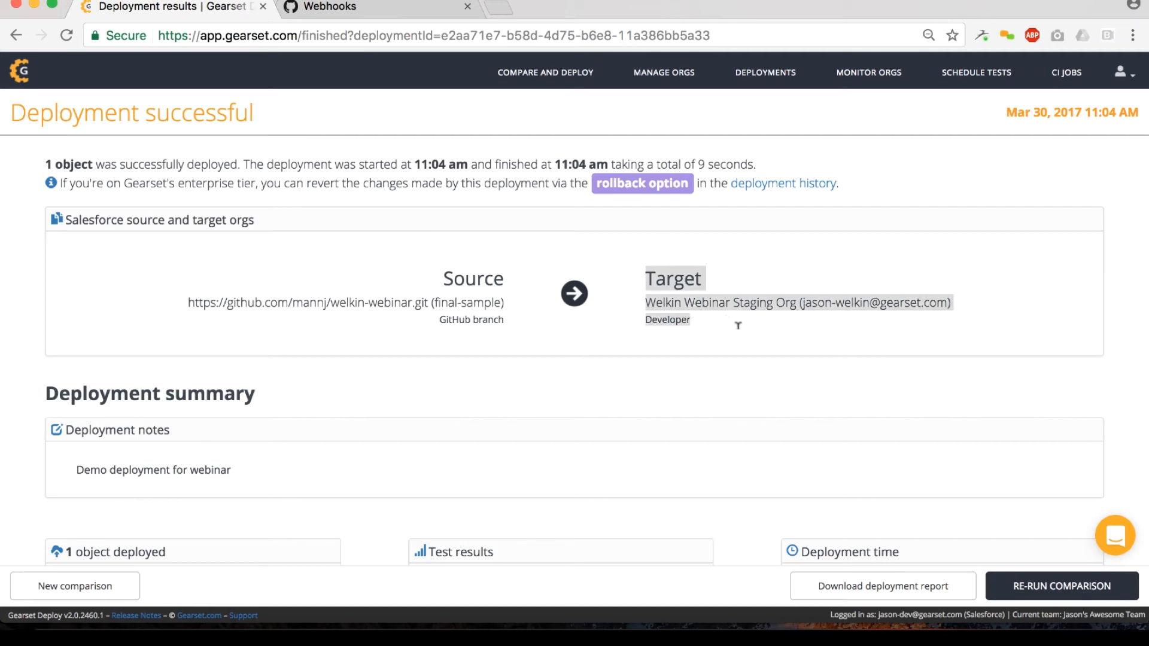
{"action": "left_click", "coordinate": [737, 261]}
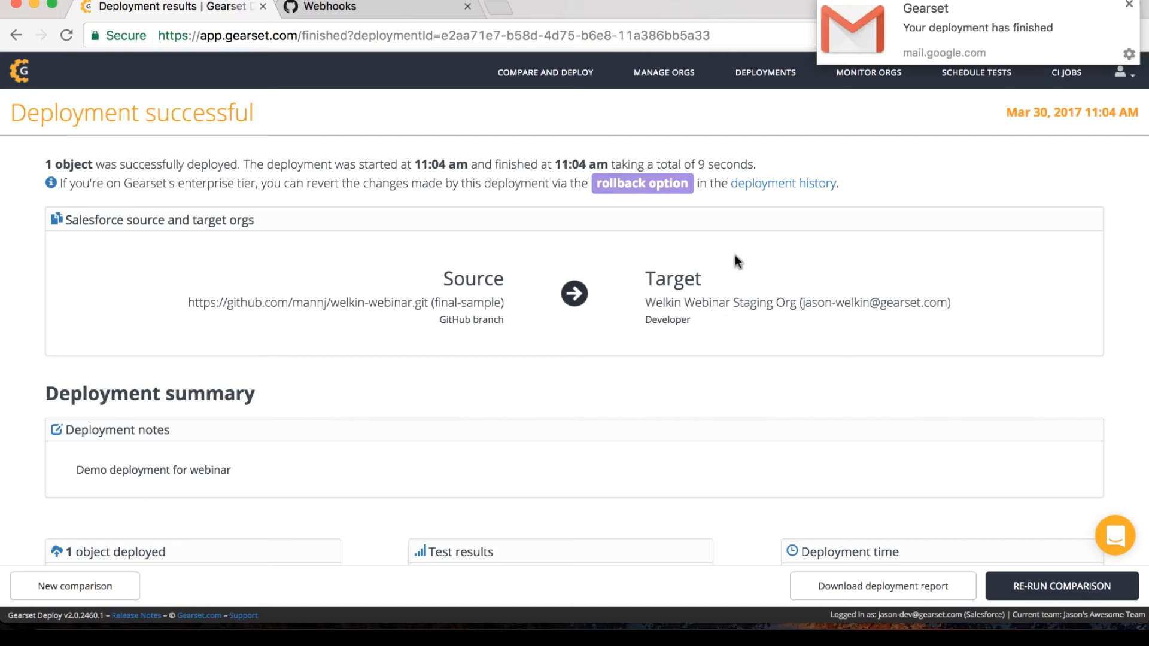
{"action": "scroll", "coordinate": [736, 256], "scroll_direction": "down", "scroll_amount": 1}
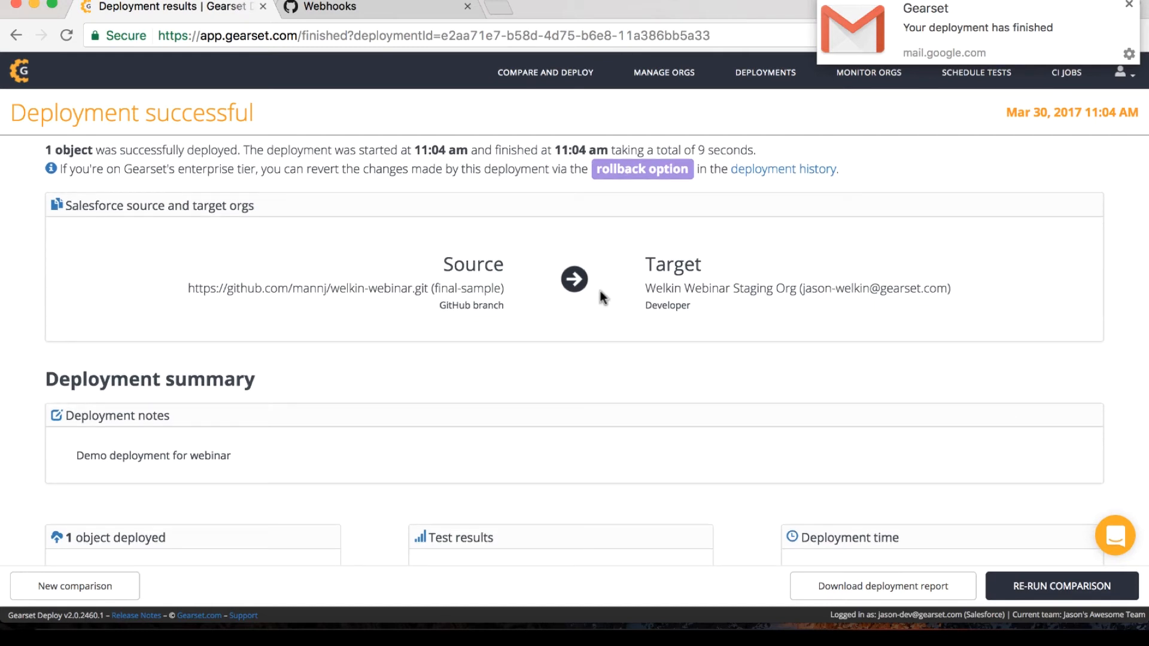
Step: Review the deployment notes, deployed object counts, test results and deployment time in the deployment results
{"action": "scroll", "coordinate": [443, 275], "scroll_direction": "down", "scroll_amount": 5}
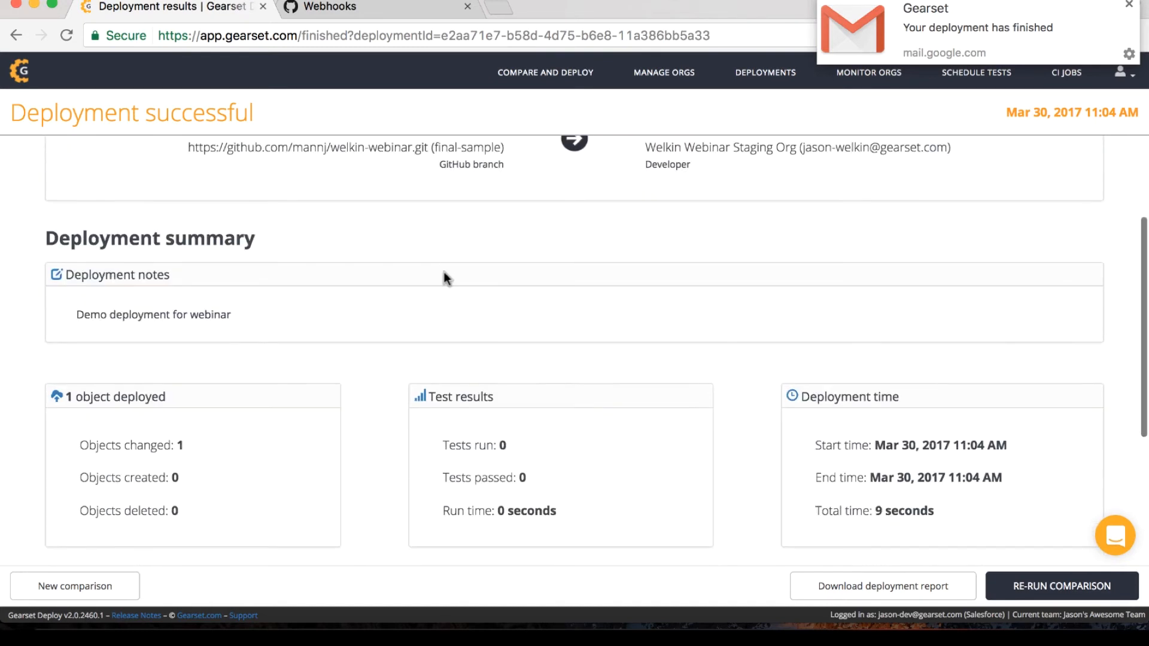
{"action": "left_click_drag", "start_coordinate": [73, 310], "coordinate": [280, 312]}
{"action": "left_click", "coordinate": [281, 313]}
{"action": "scroll", "coordinate": [282, 313], "scroll_direction": "down", "scroll_amount": 6}
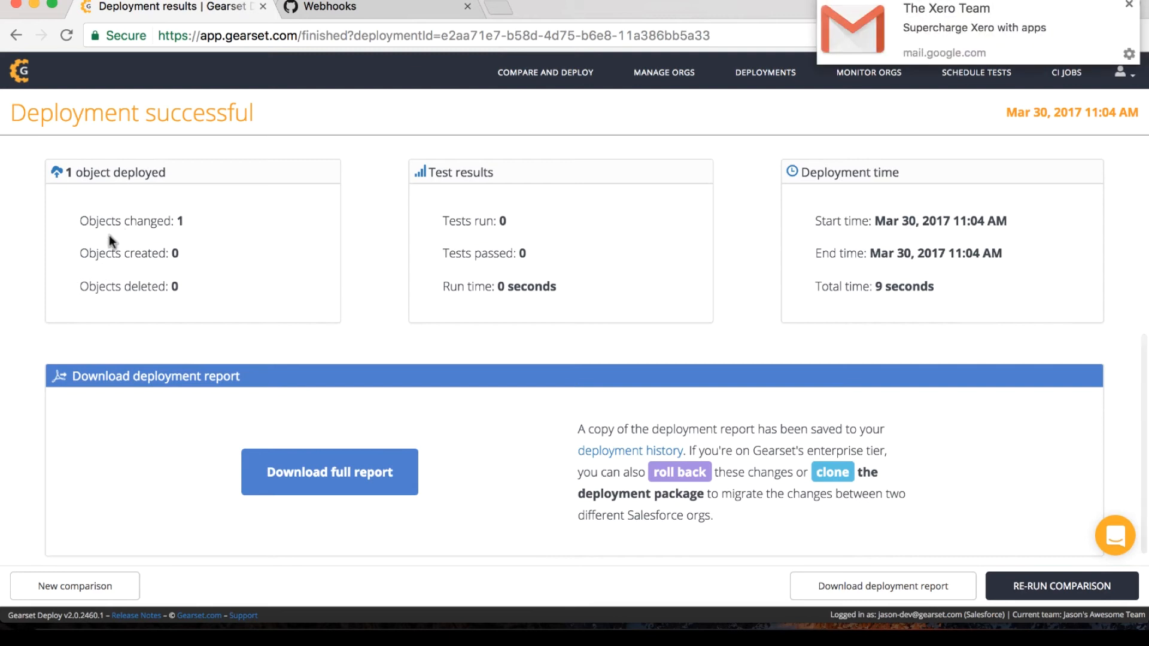
{"action": "scroll", "coordinate": [329, 367], "scroll_direction": "down", "scroll_amount": 1}
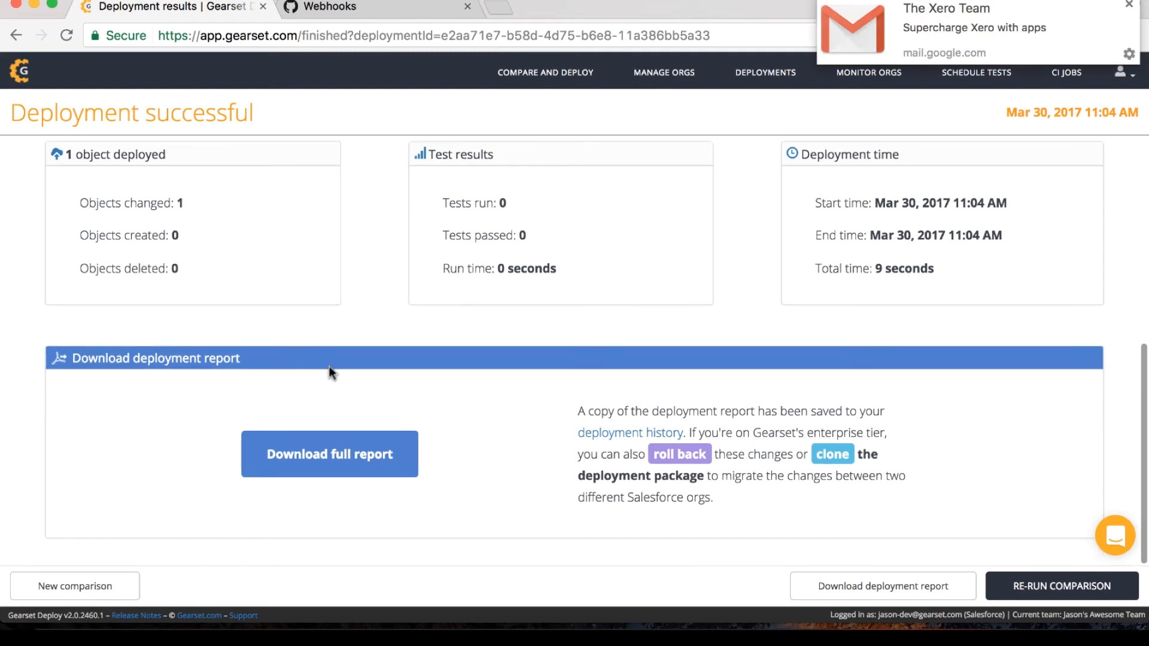
Step: Open the full PDF deployment report, read through its summary, notes and deployment details, and return to the deployment results
{"action": "left_click", "coordinate": [329, 448]}
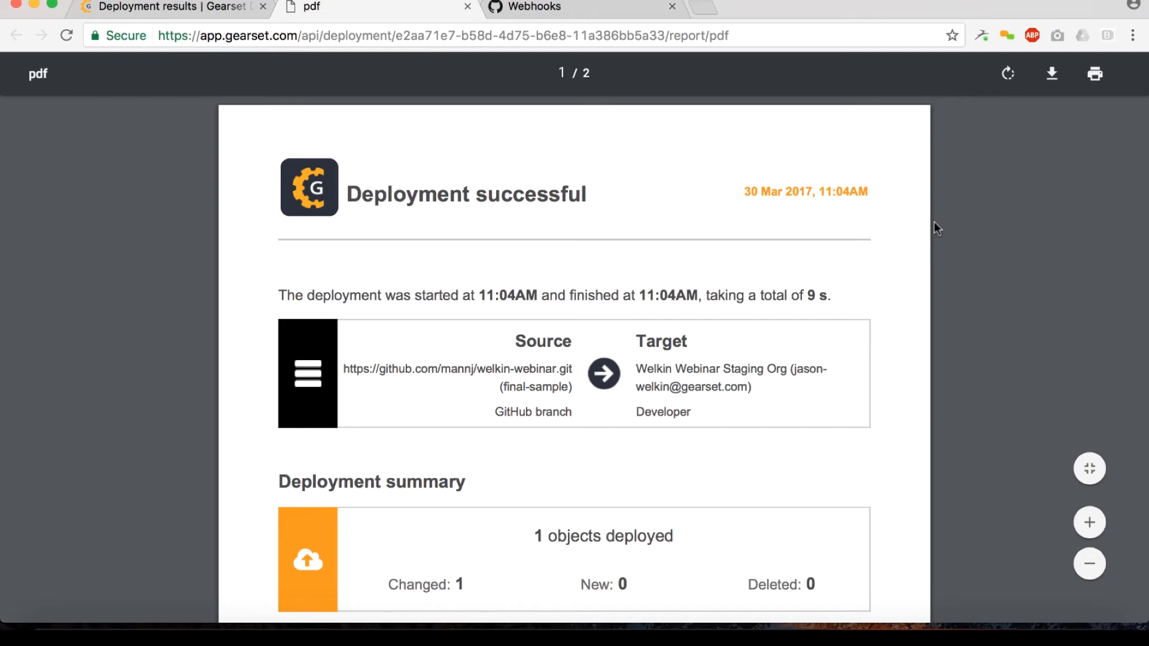
{"action": "scroll", "coordinate": [935, 225], "scroll_direction": "down", "scroll_amount": 5}
{"action": "scroll", "coordinate": [934, 221], "scroll_direction": "down", "scroll_amount": 6}
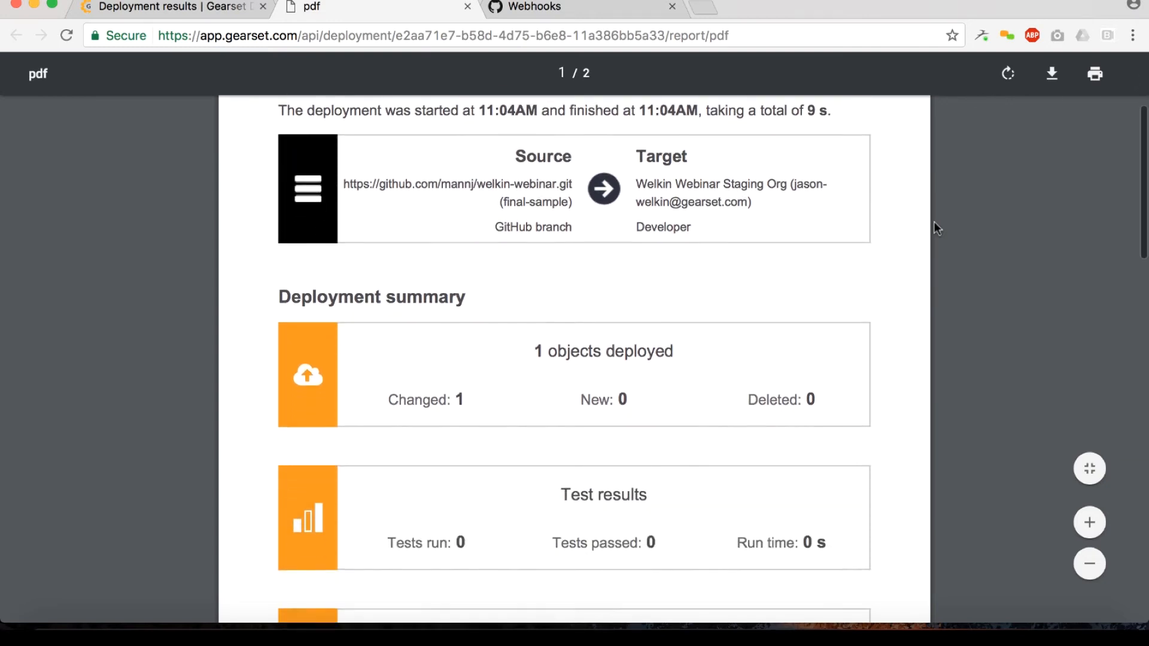
{"action": "scroll", "coordinate": [935, 221], "scroll_direction": "down", "scroll_amount": 7}
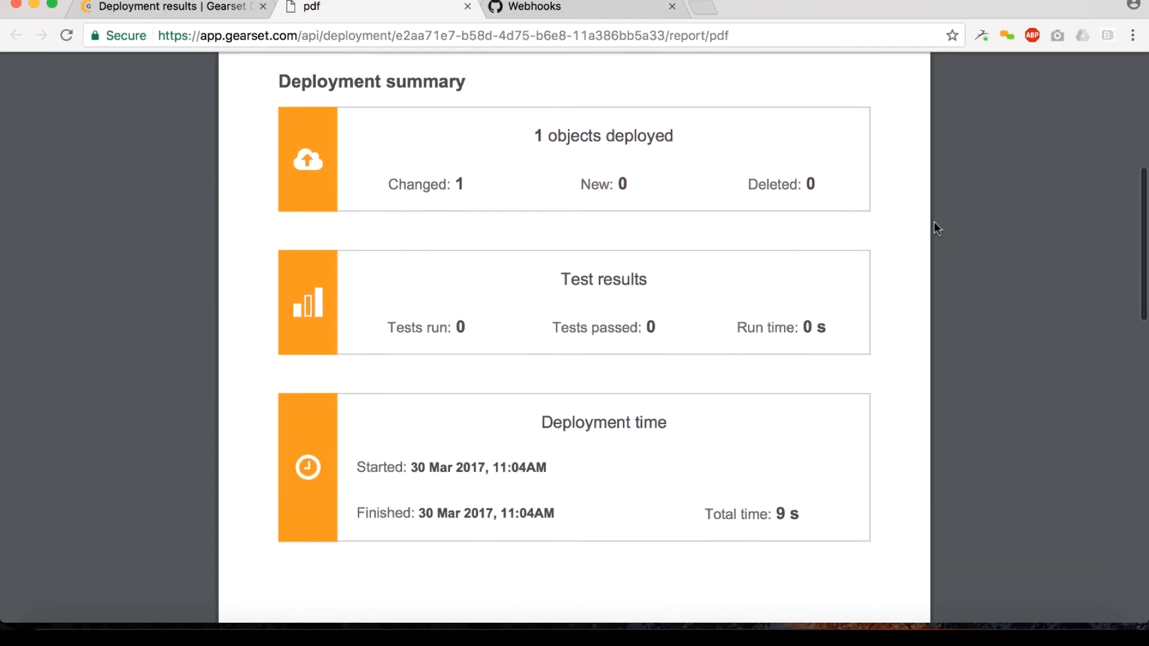
{"action": "scroll", "coordinate": [935, 221], "scroll_direction": "down", "scroll_amount": 15}
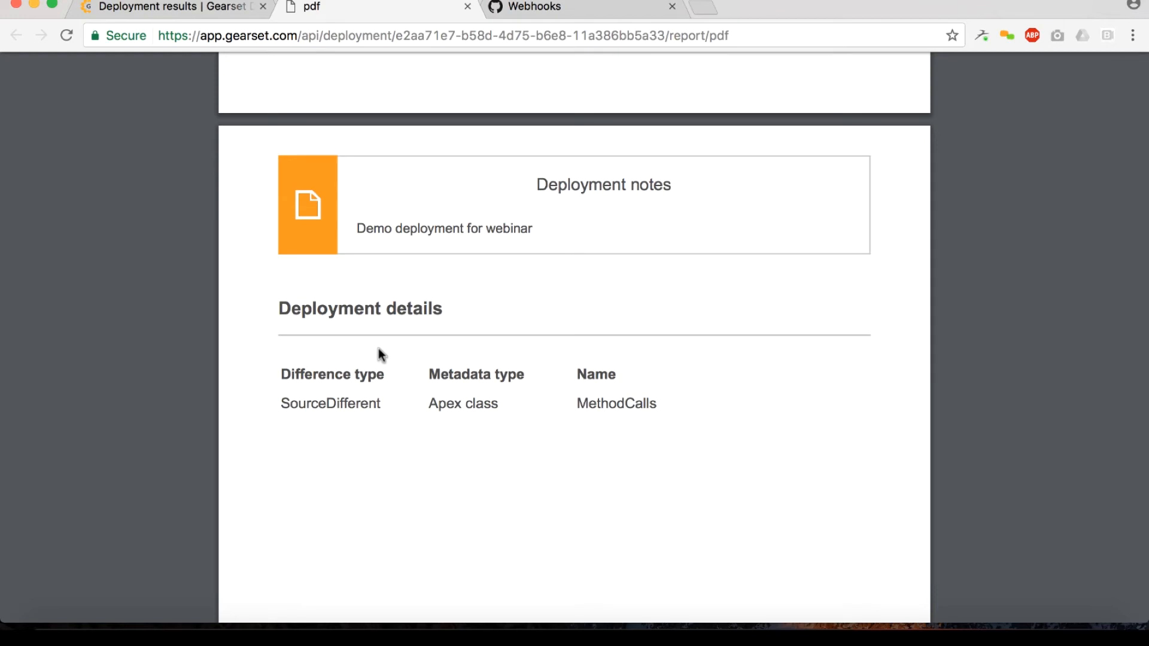
{"action": "scroll", "coordinate": [379, 355], "scroll_direction": "up", "scroll_amount": 8}
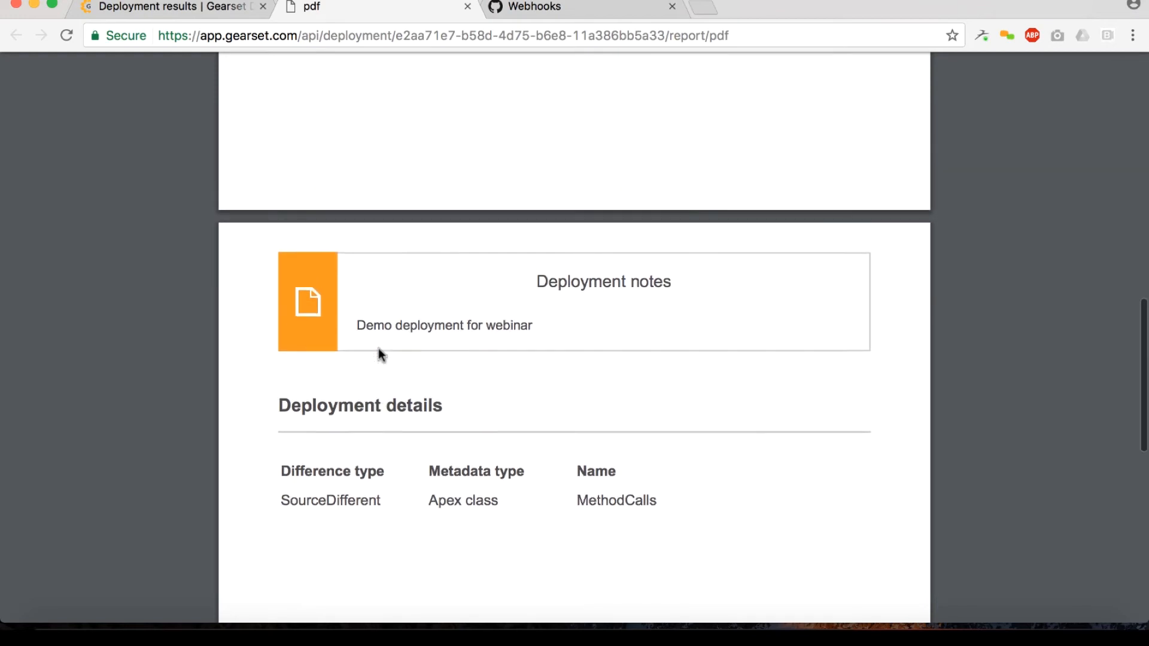
{"action": "scroll", "coordinate": [378, 350], "scroll_direction": "up", "scroll_amount": 20}
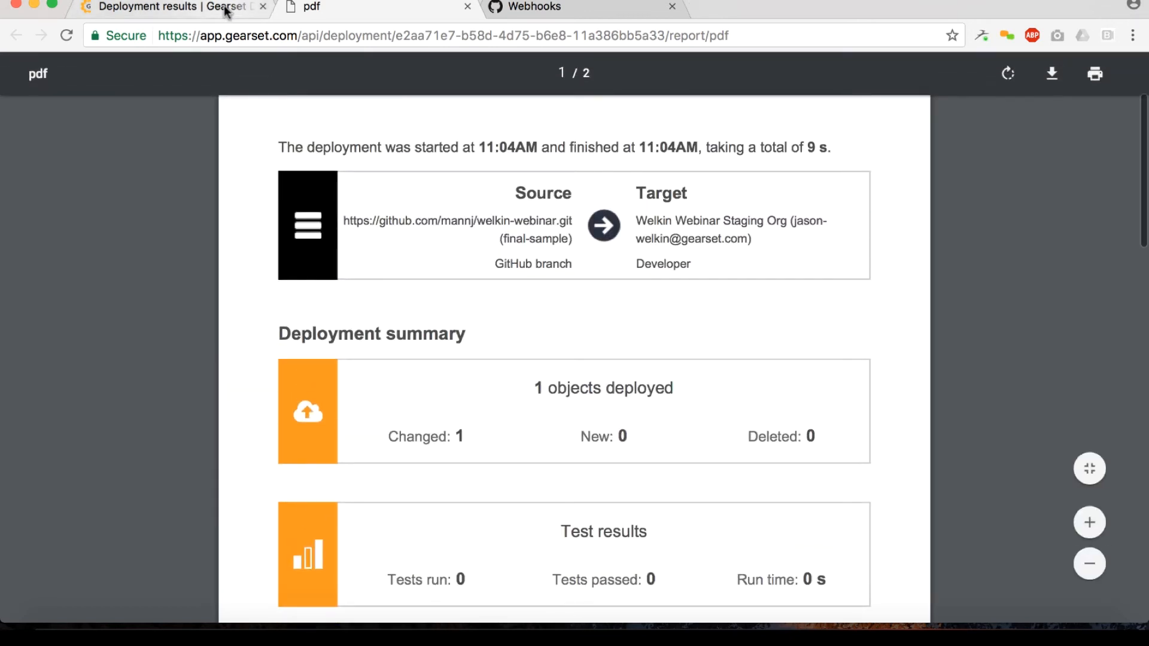
{"action": "left_click", "coordinate": [168, 7]}
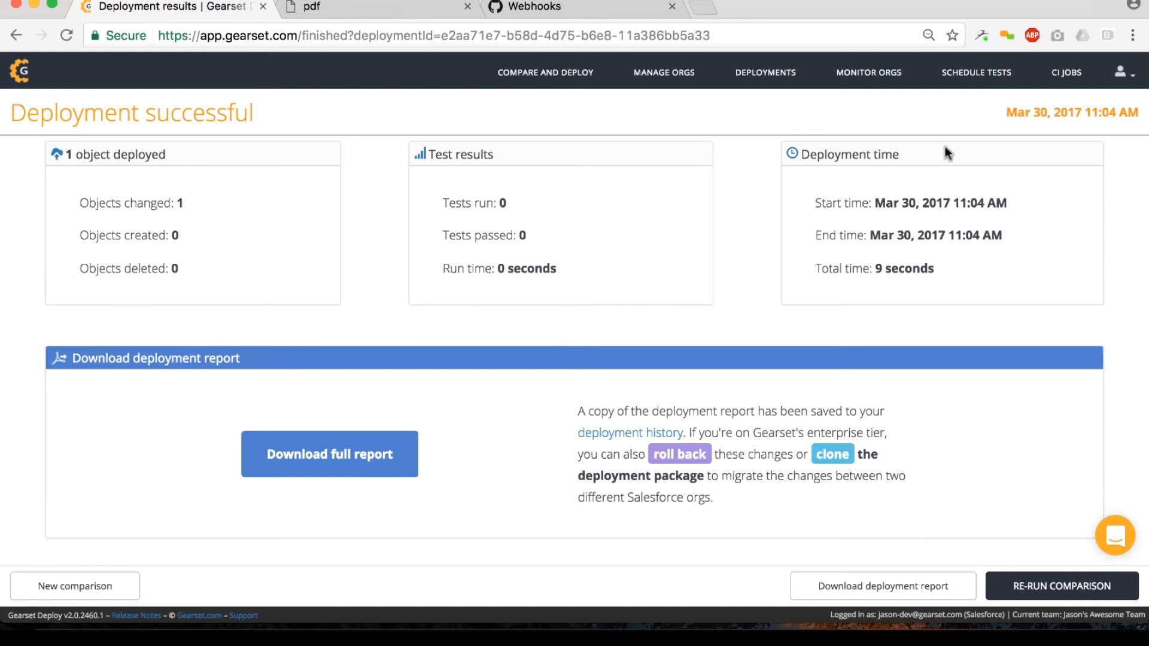
Step: Start a new CI job named "Welkin Webinar job" with GitHub as its source type
{"action": "left_click", "coordinate": [1055, 87]}
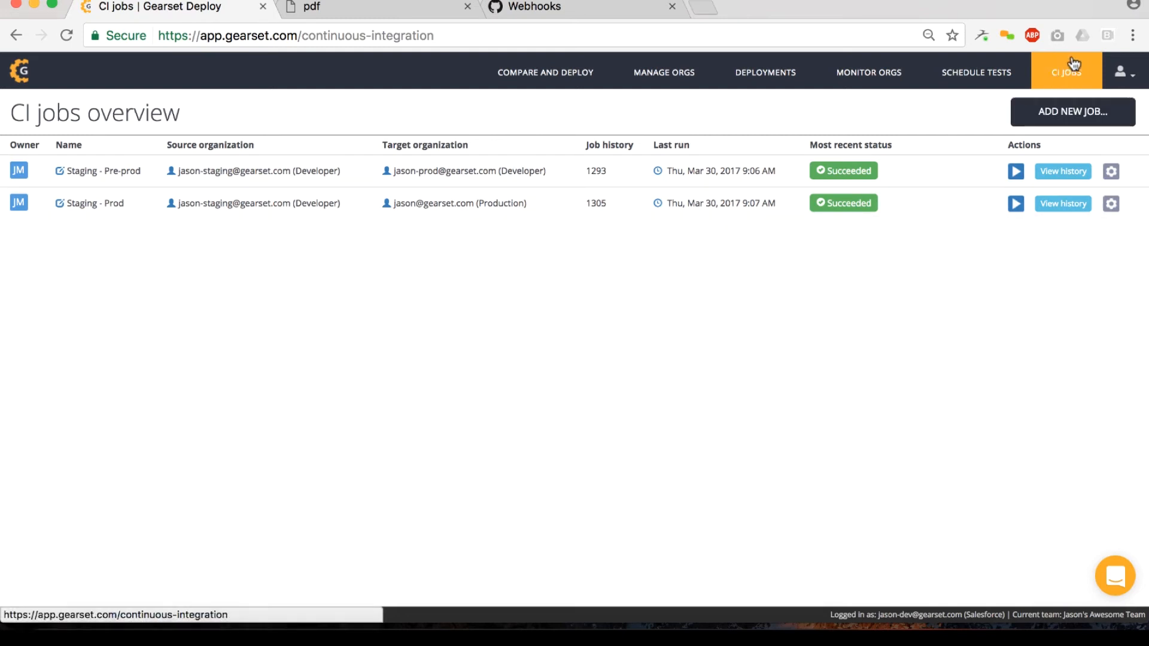
{"action": "left_click", "coordinate": [1030, 114]}
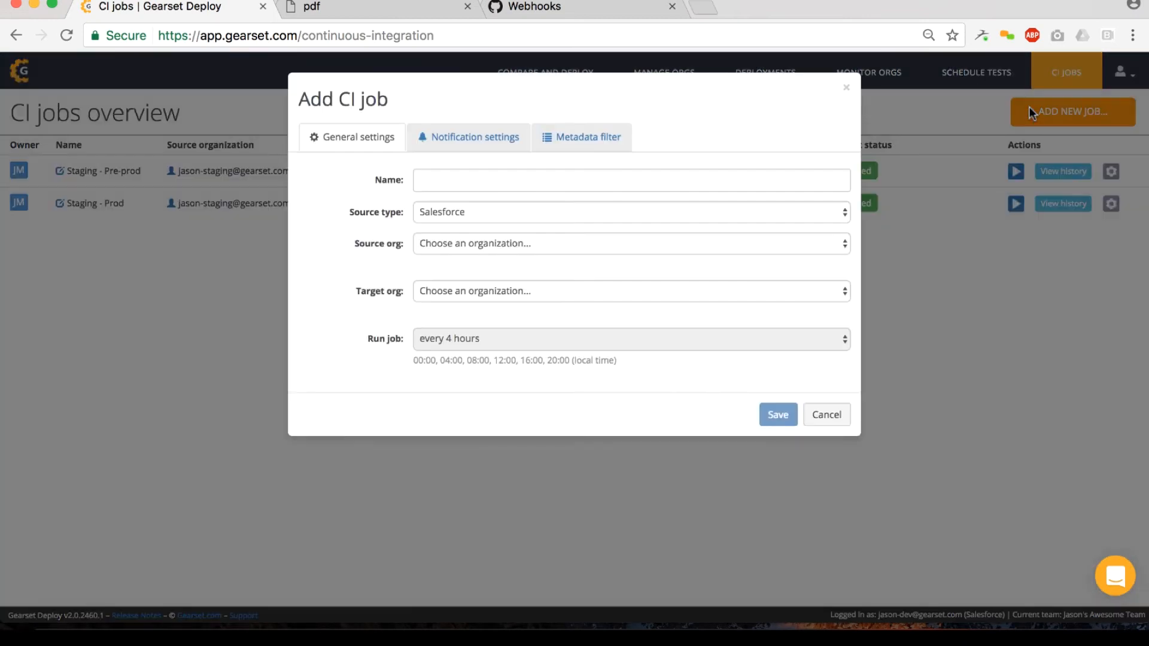
{"action": "left_click", "coordinate": [452, 176]}
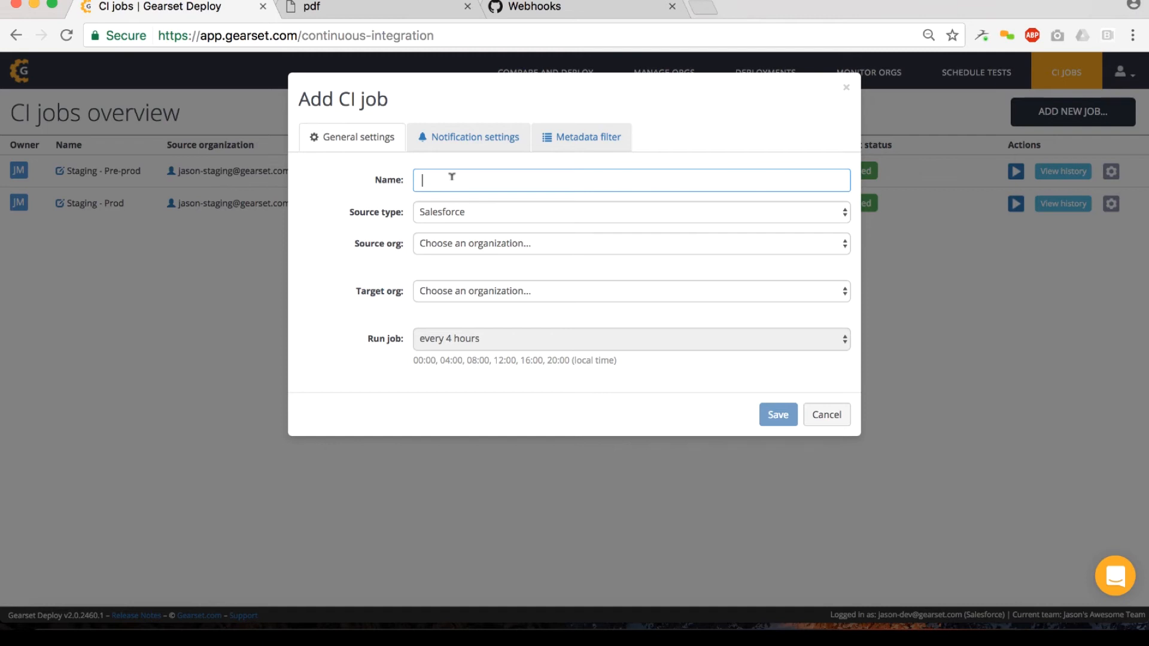
{"action": "type", "text": "Welkin Webinar job"}
{"action": "left_click", "coordinate": [476, 216]}
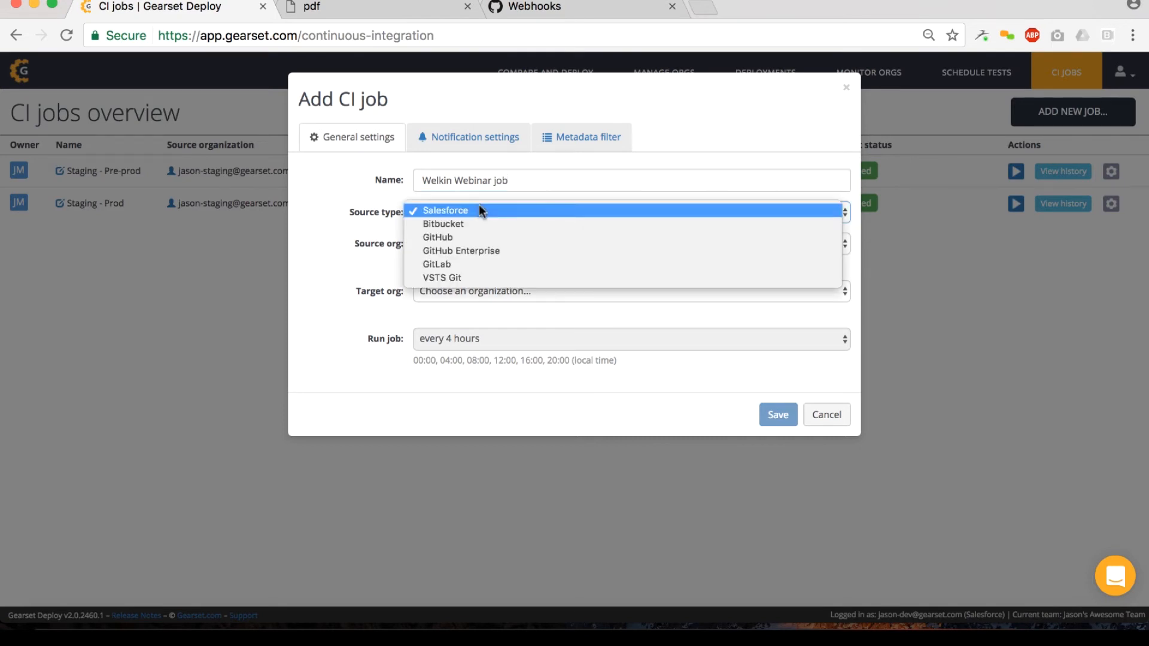
{"action": "left_click", "coordinate": [473, 238]}
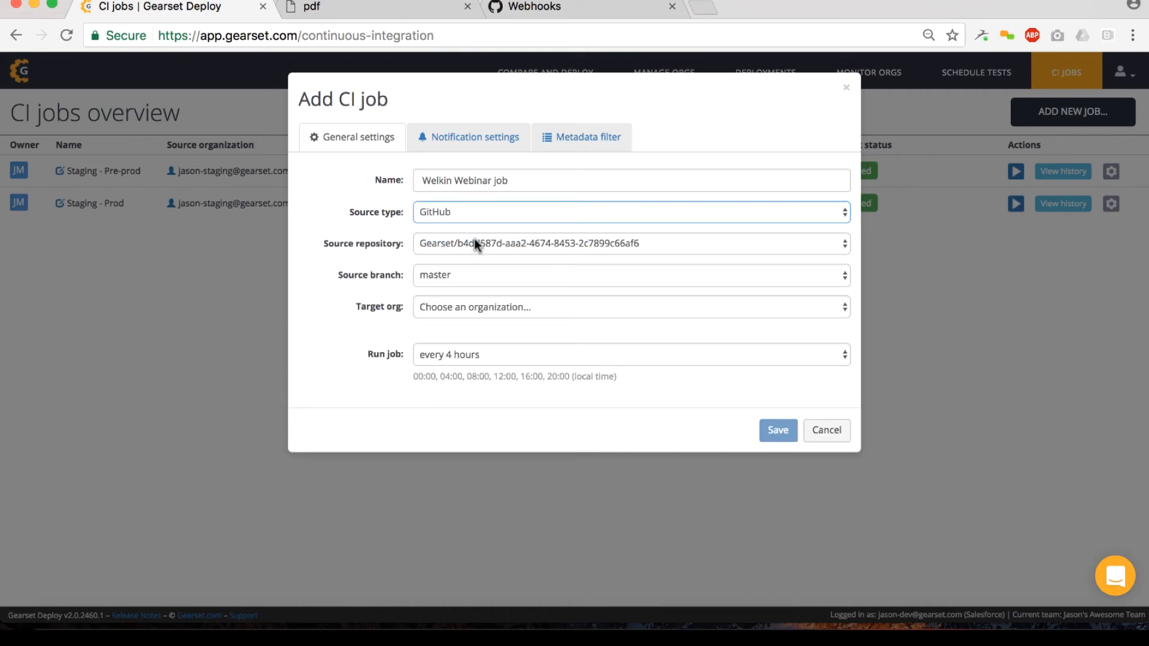
Step: Set the CI job's source to the master branch of the welkin-webinar repository and its target to the Welkin Webinar Staging Org
{"action": "left_click", "coordinate": [518, 240]}
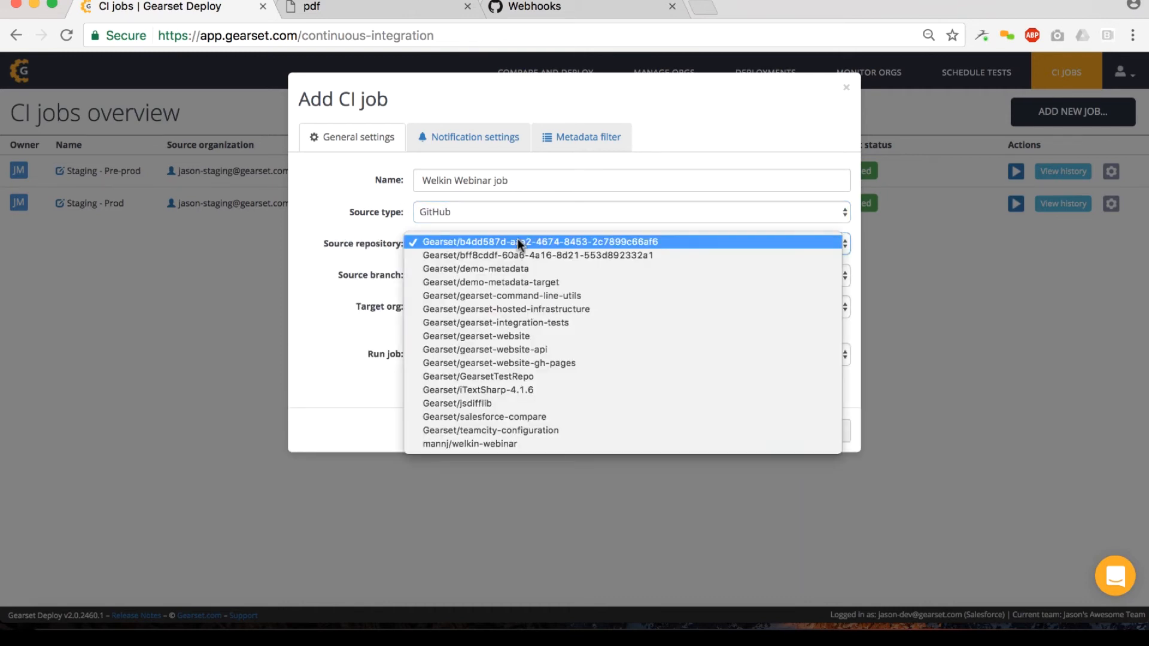
{"action": "left_click", "coordinate": [479, 448]}
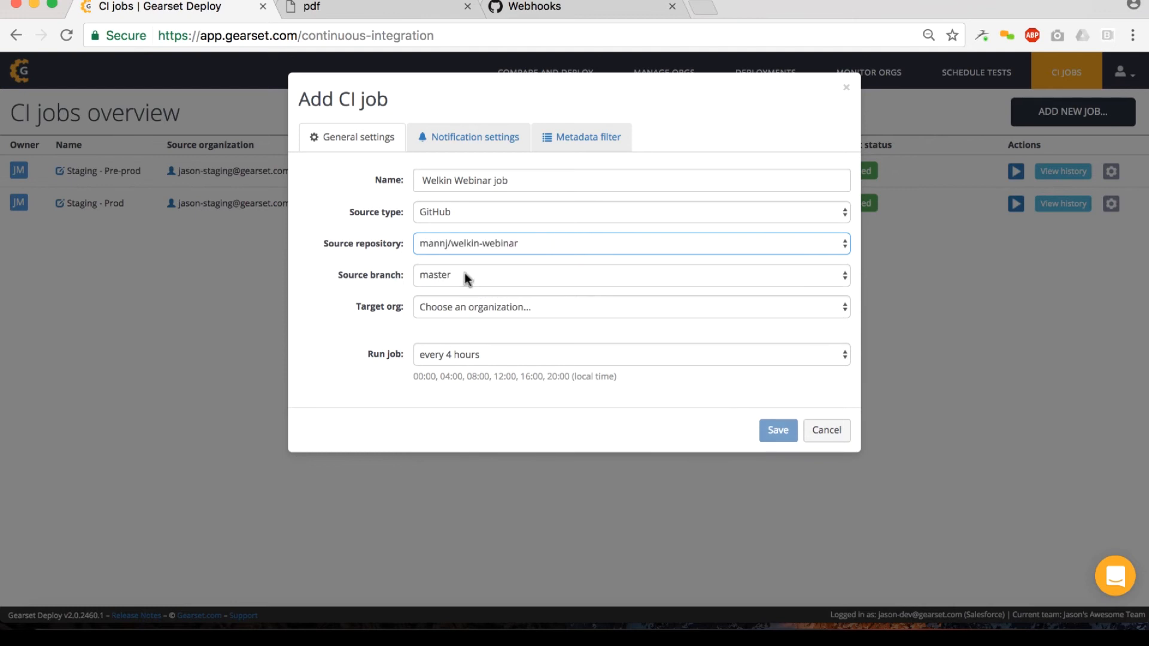
{"action": "left_click", "coordinate": [465, 276]}
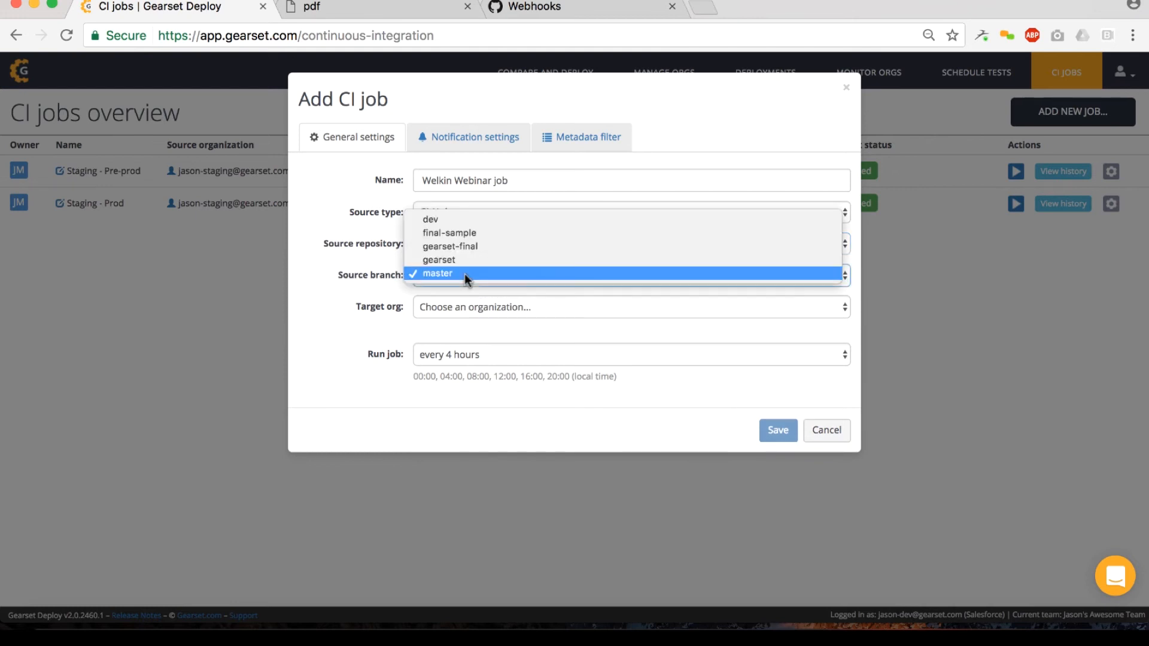
{"action": "left_click", "coordinate": [434, 274]}
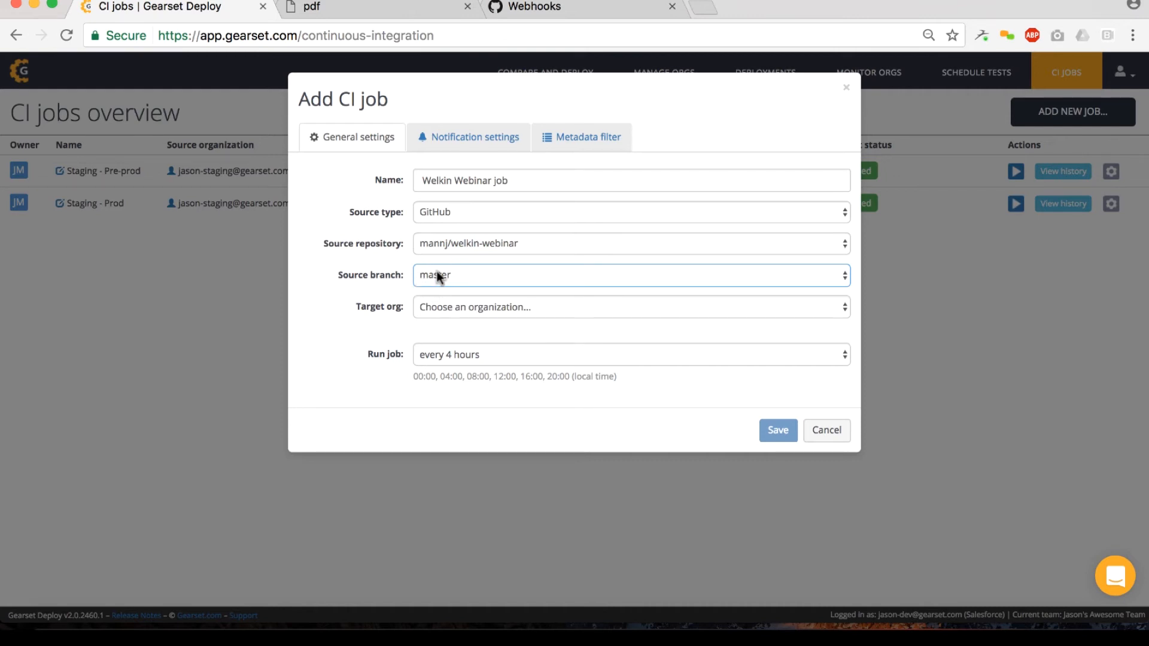
{"action": "left_click", "coordinate": [499, 306]}
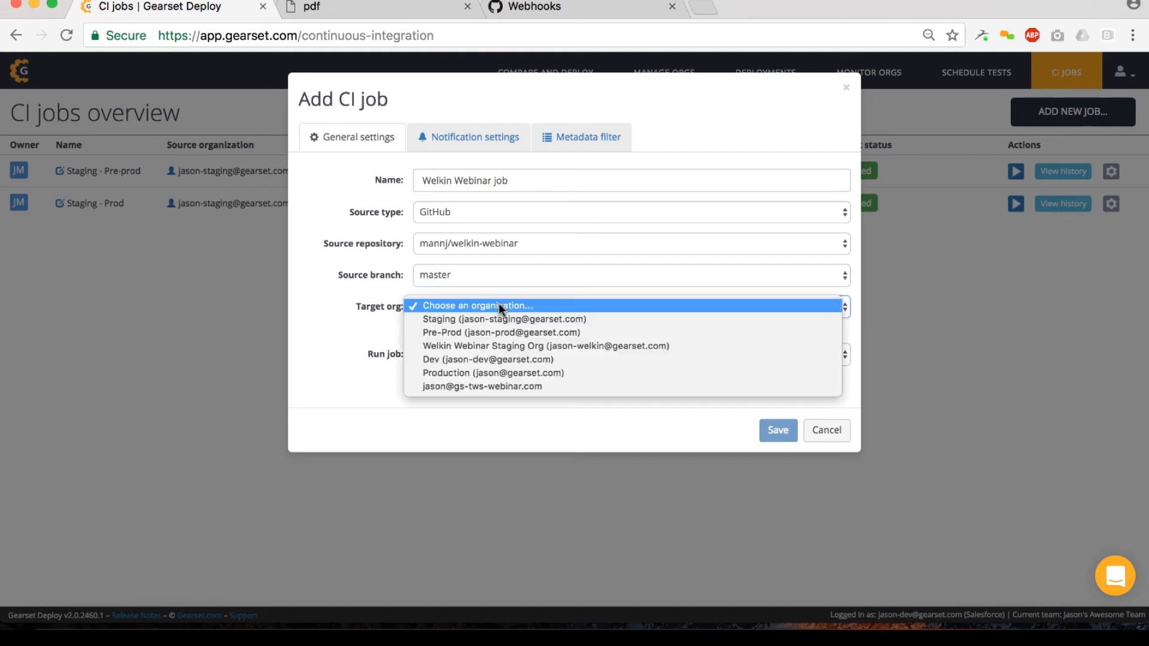
{"action": "left_click", "coordinate": [557, 346]}
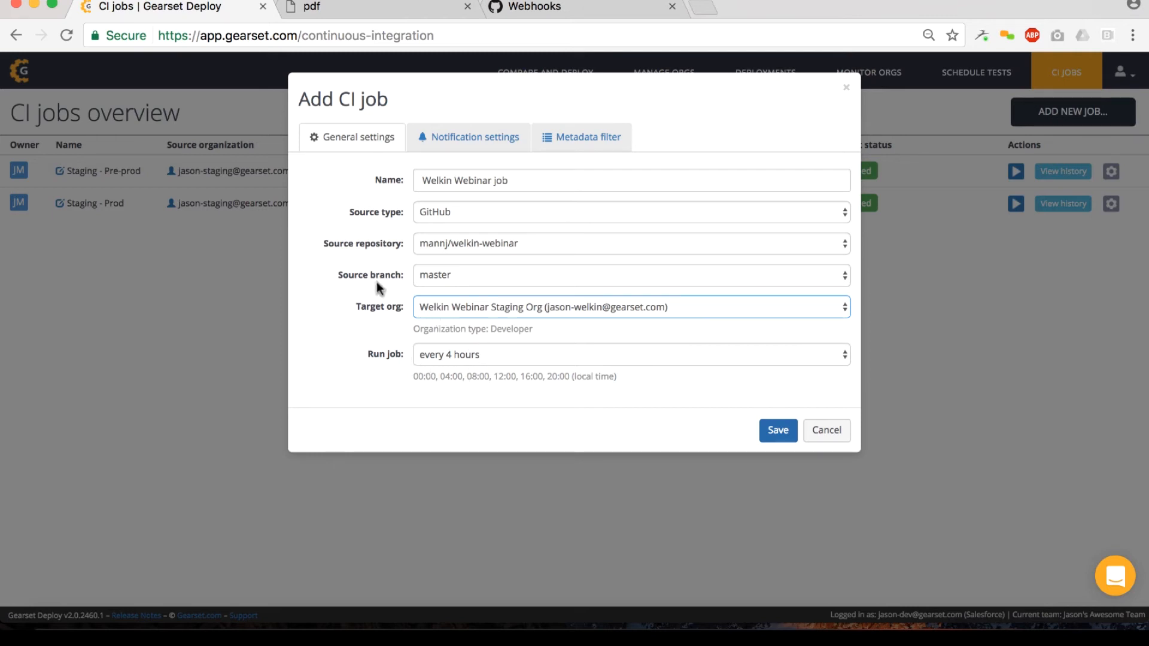
Step: Set the CI job to run when the source branch is updated
{"action": "left_click", "coordinate": [492, 360]}
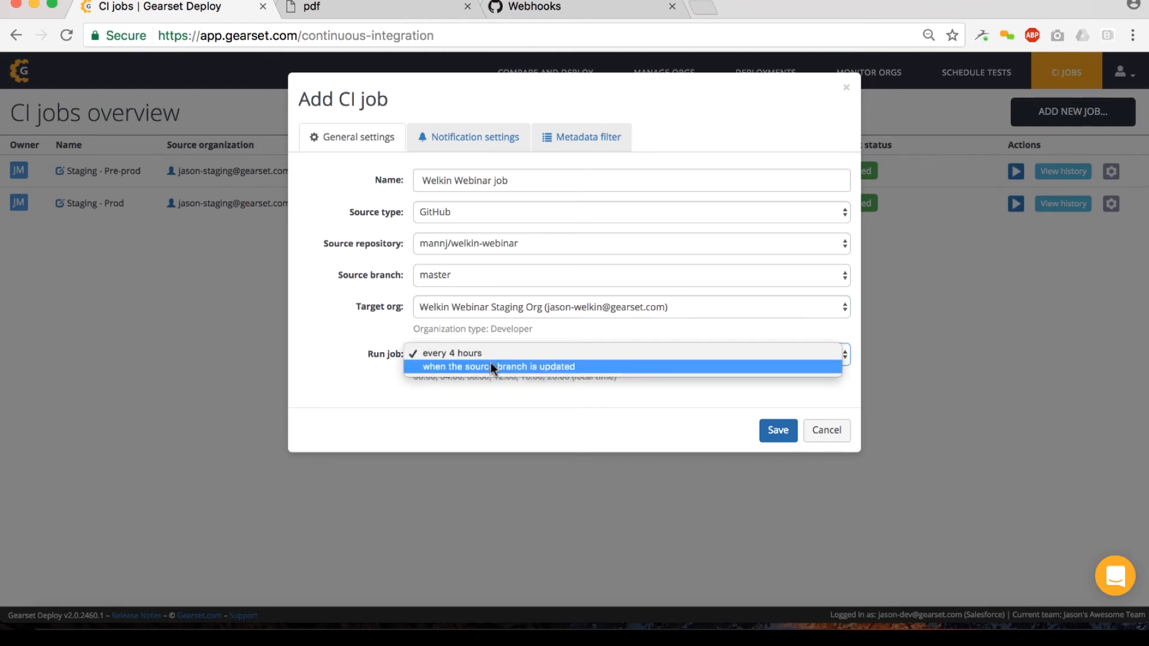
{"action": "key", "text": "Escape"}
{"action": "key", "text": "Down"}
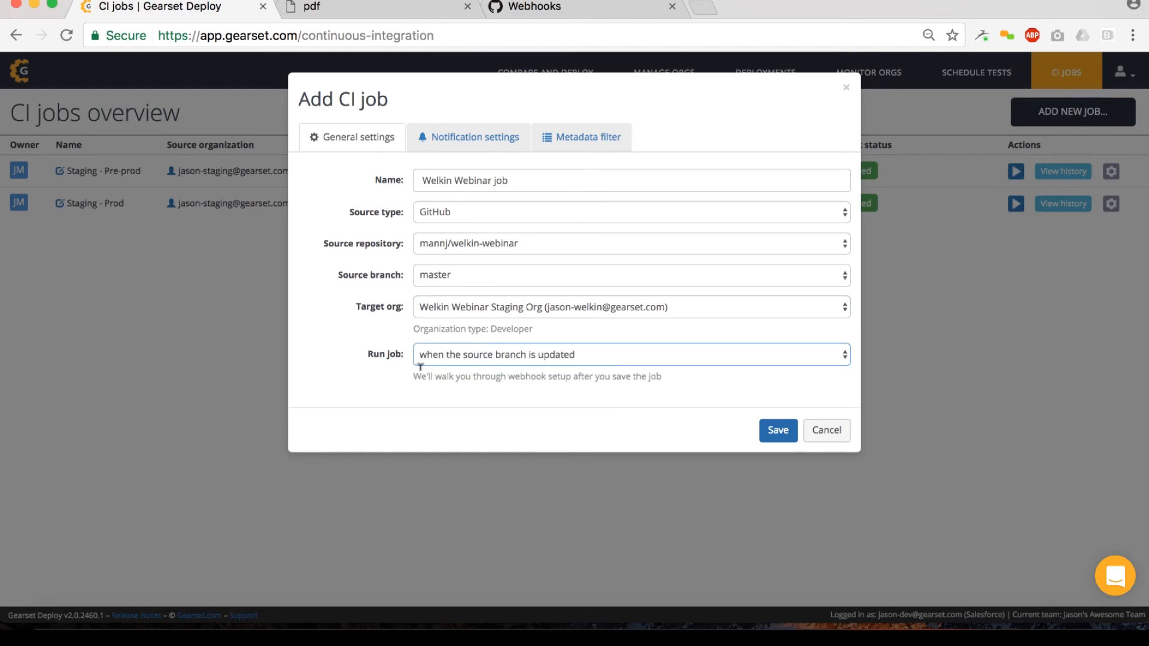
{"action": "left_click", "coordinate": [549, 376]}
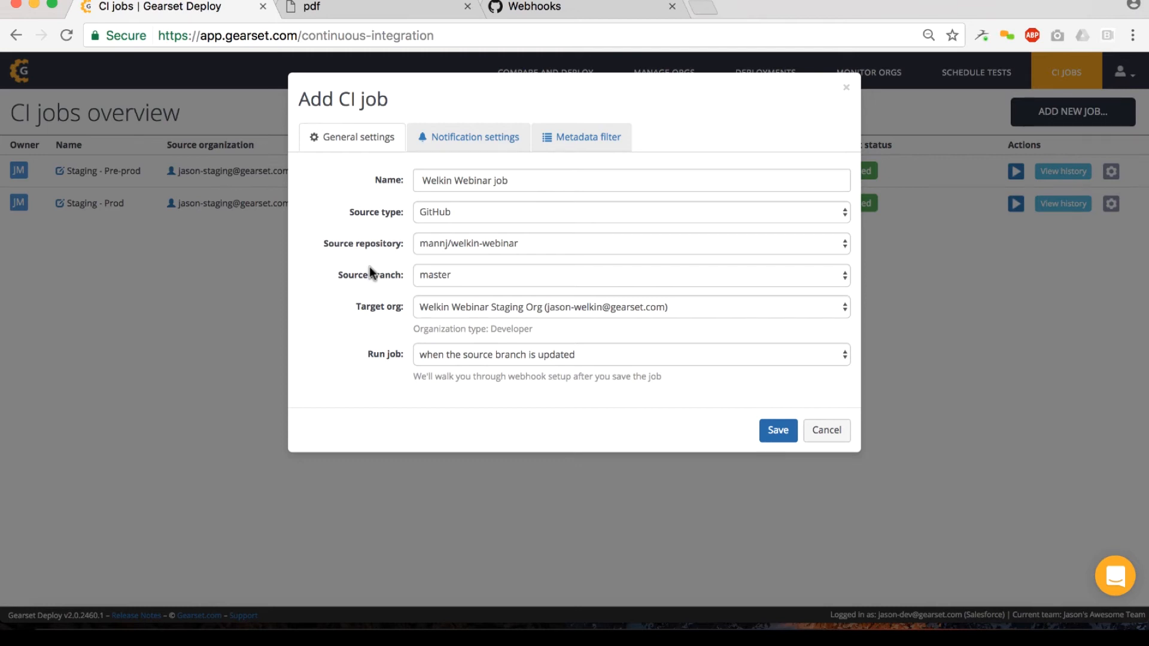
Step: Configure notifications only if the CI job fails, enter the results e-mail address and enable Chatter integration
{"action": "left_click", "coordinate": [435, 137]}
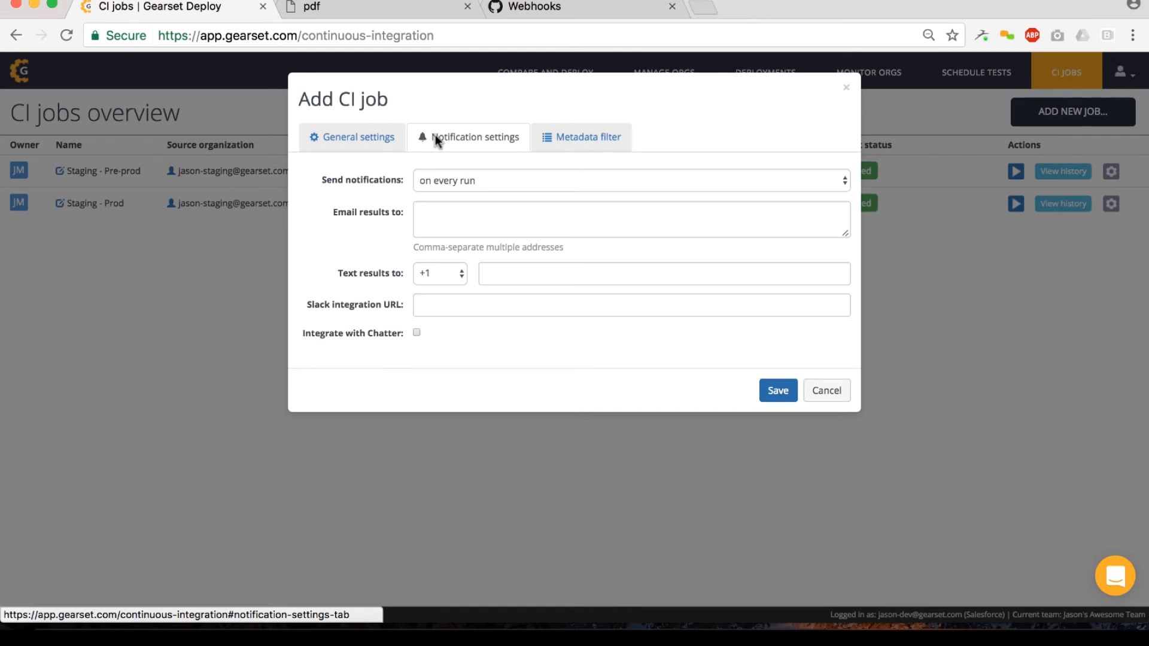
{"action": "left_click", "coordinate": [523, 178]}
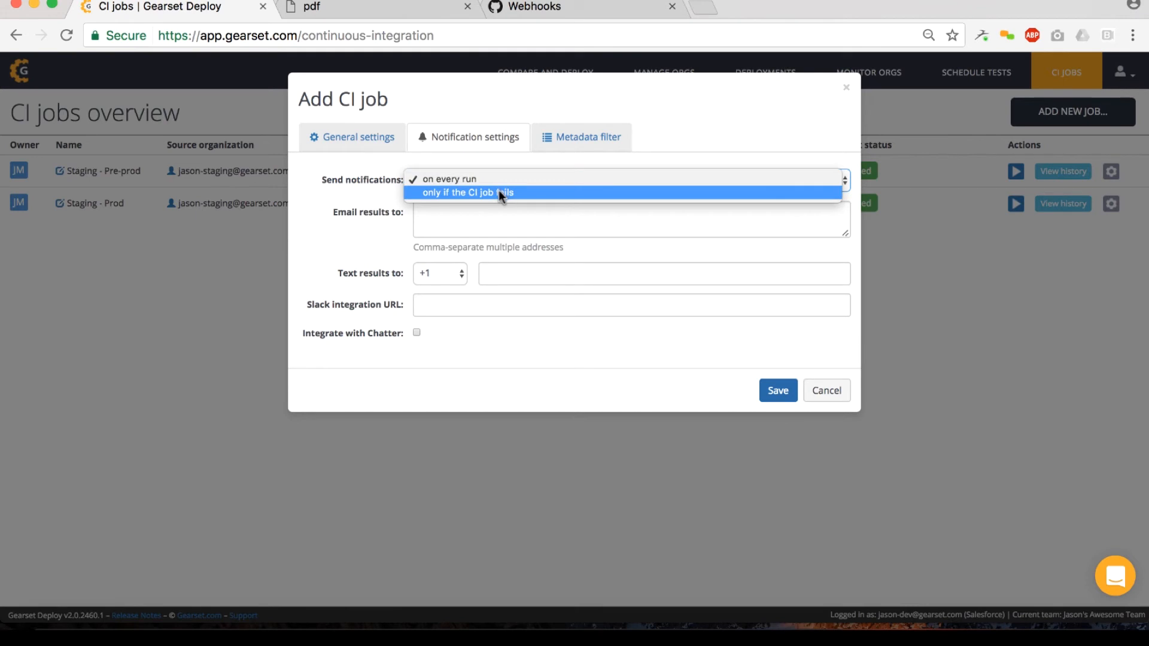
{"action": "left_click", "coordinate": [462, 191]}
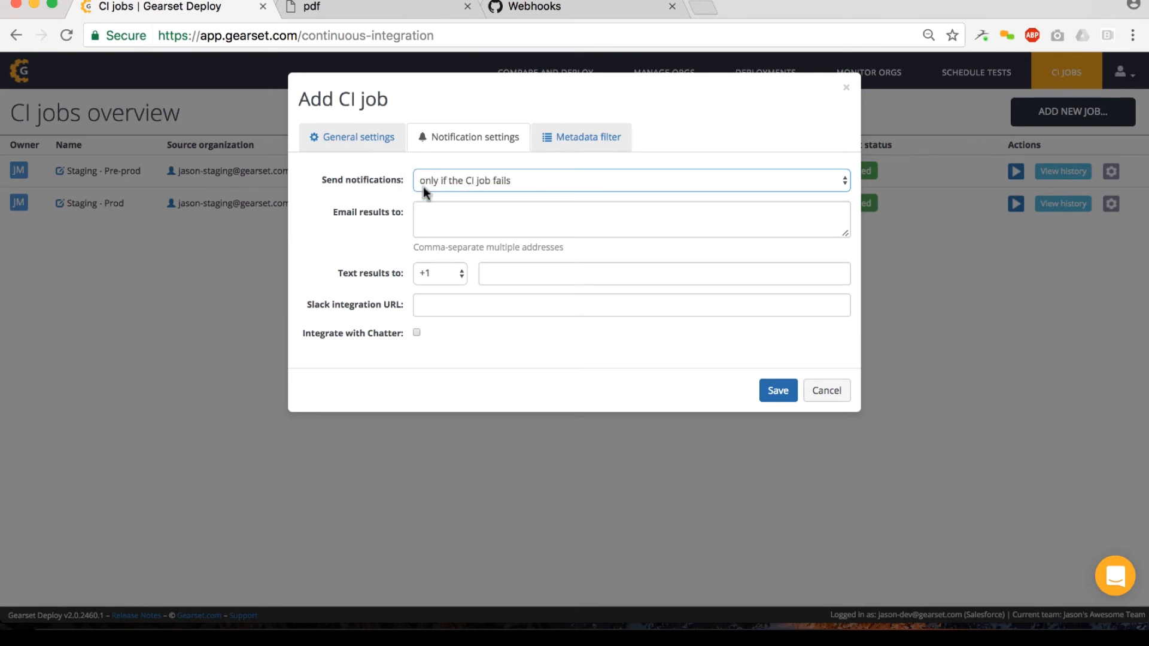
{"action": "left_click", "coordinate": [446, 227]}
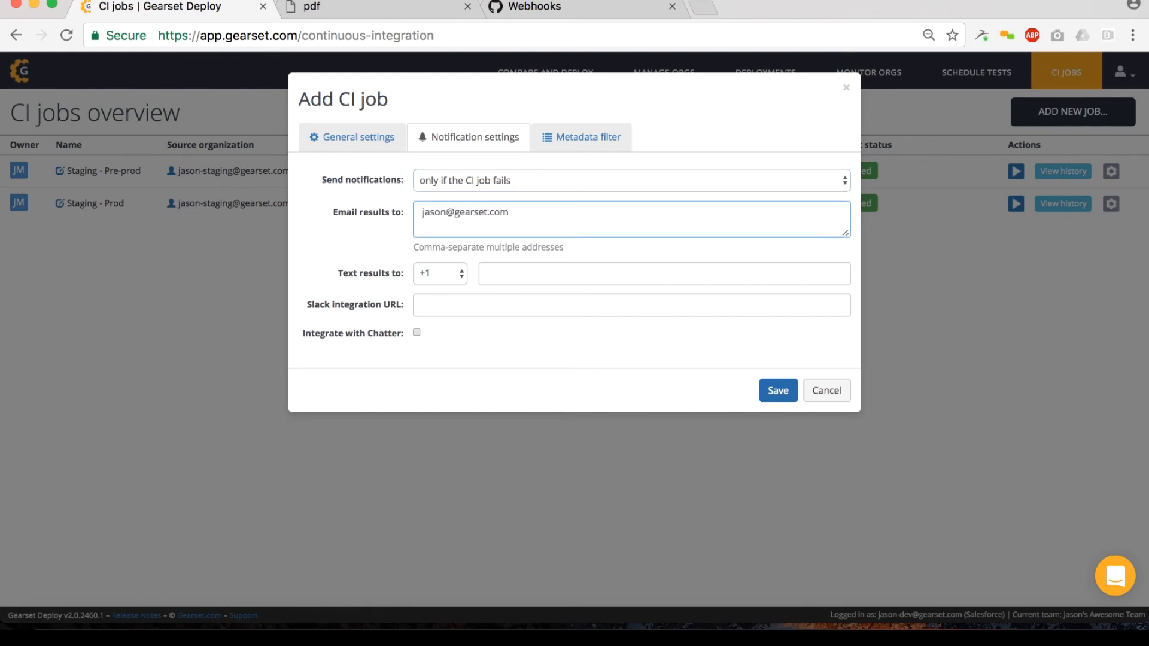
{"action": "left_click", "coordinate": [416, 333]}
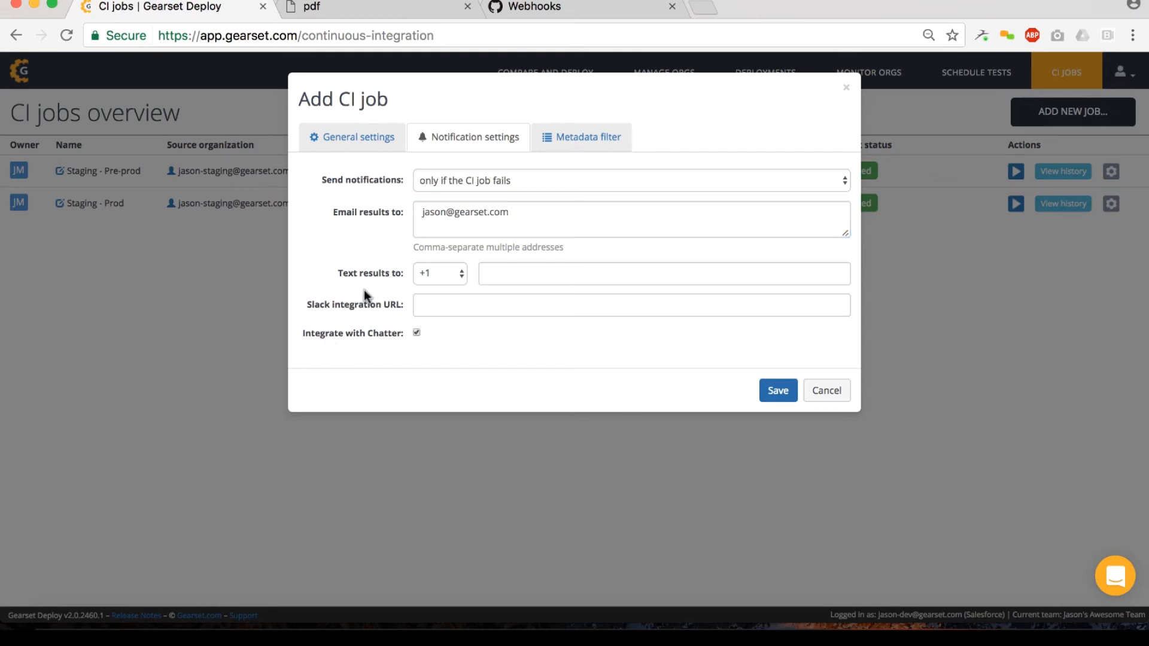
Step: Examine which metadata types the CI job's Default CI comparison filter includes
{"action": "left_click", "coordinate": [564, 139]}
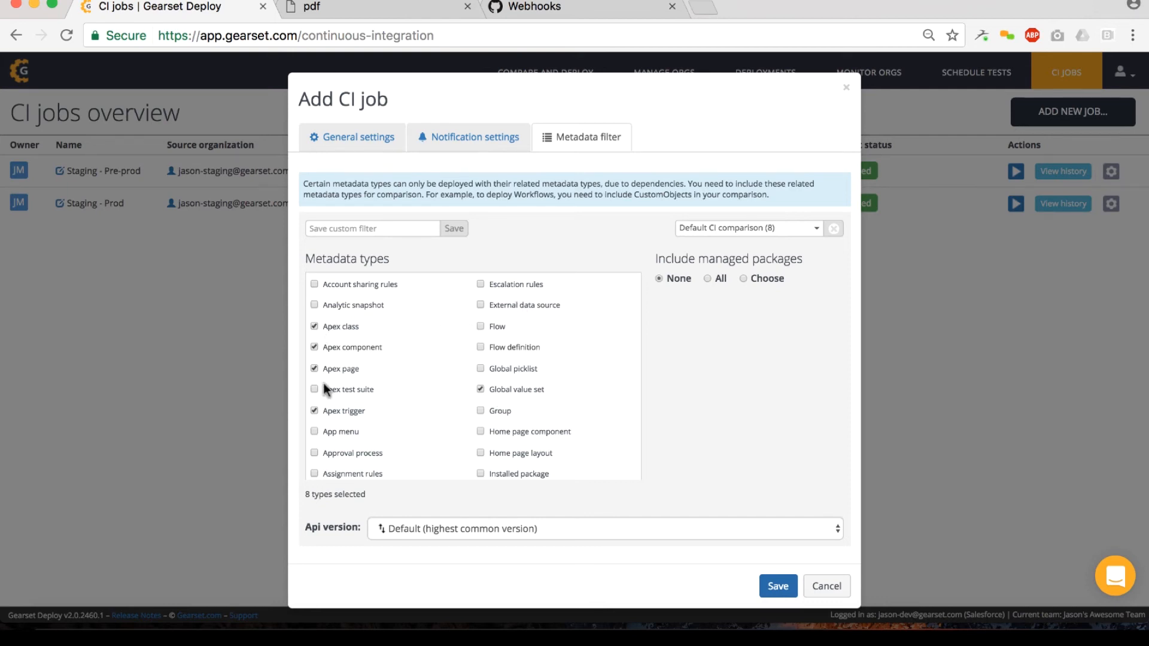
{"action": "scroll", "coordinate": [407, 396], "scroll_direction": "down", "scroll_amount": 1}
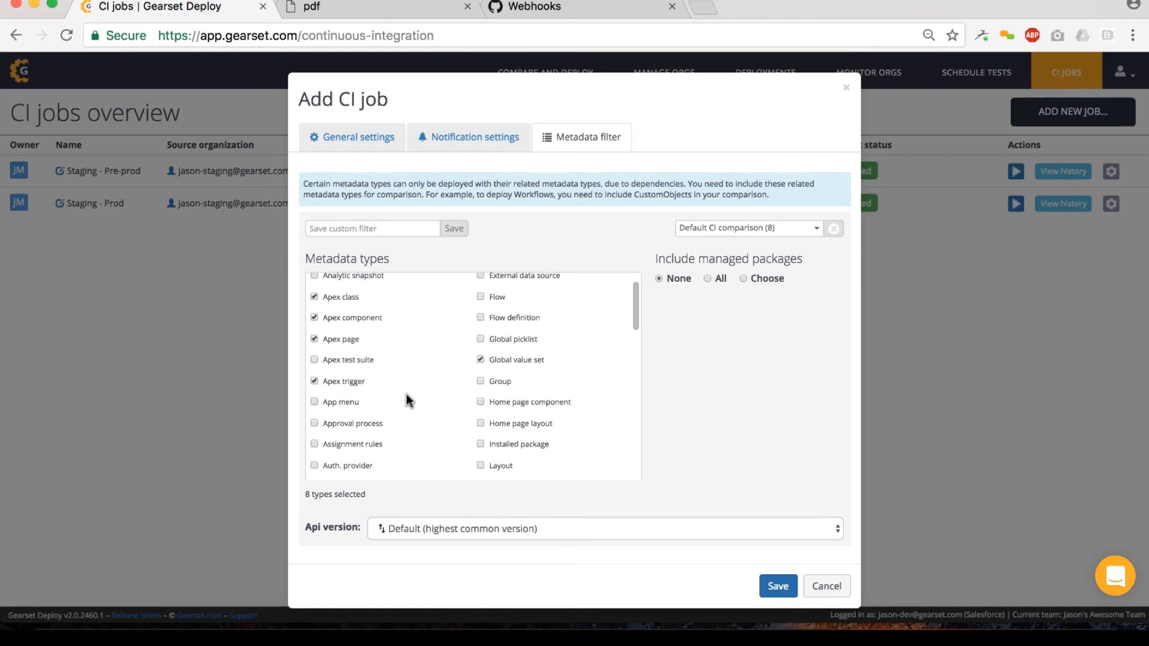
{"action": "scroll", "coordinate": [407, 394], "scroll_direction": "up", "scroll_amount": 1}
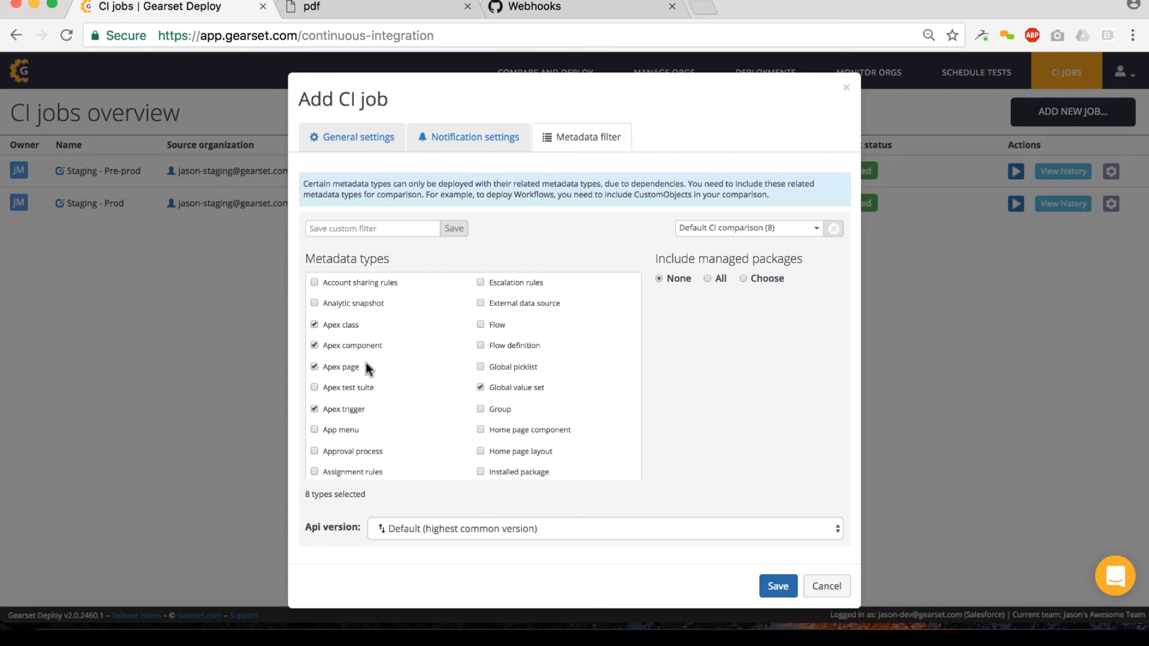
{"action": "scroll", "coordinate": [367, 367], "scroll_direction": "down", "scroll_amount": 1}
{"action": "scroll", "coordinate": [459, 366], "scroll_direction": "down", "scroll_amount": 6}
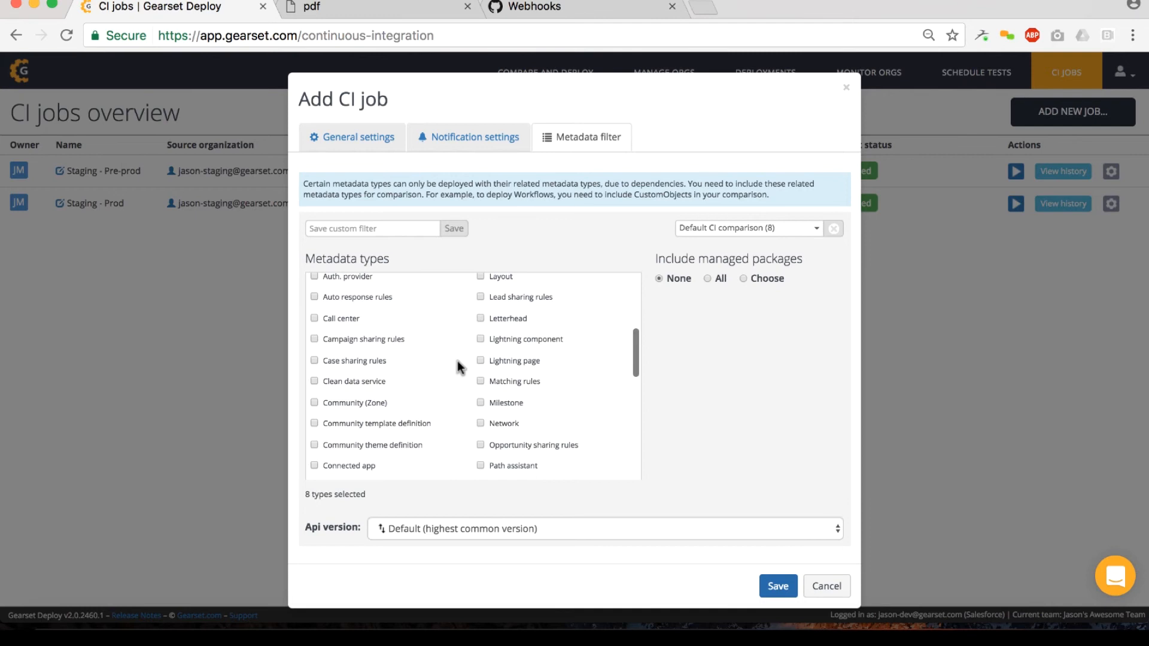
{"action": "scroll", "coordinate": [425, 390], "scroll_direction": "down", "scroll_amount": 3}
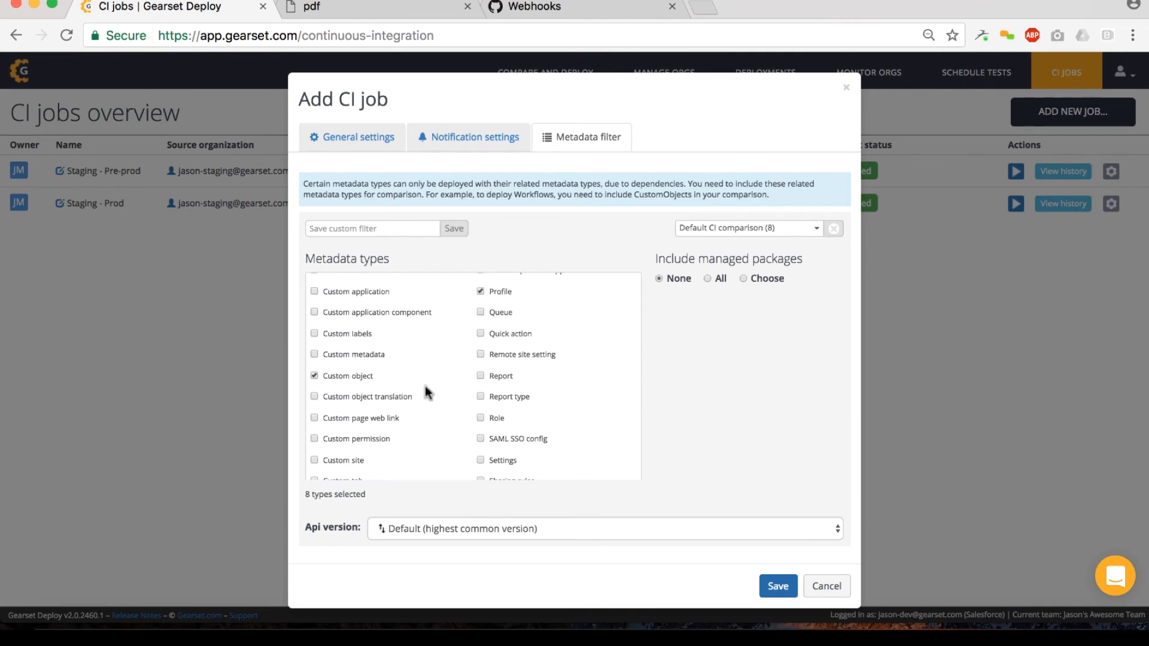
{"action": "scroll", "coordinate": [427, 392], "scroll_direction": "up", "scroll_amount": 10}
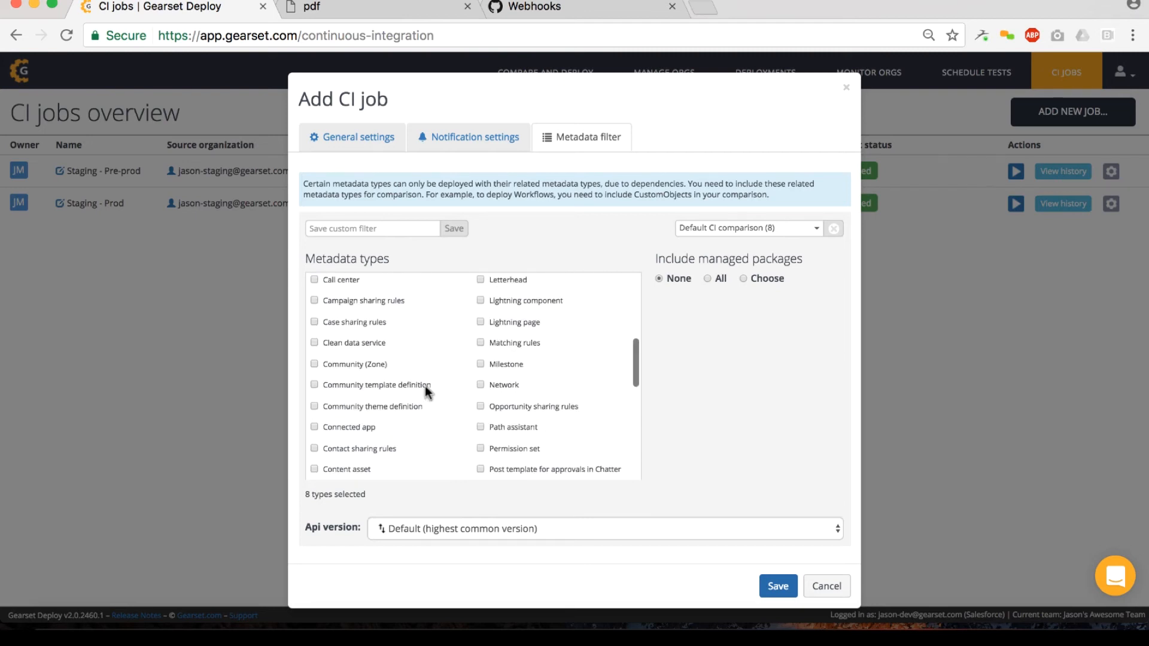
Step: Apply the saved Apex metadata filter to the CI job and set Include managed packages to Choose
{"action": "scroll", "coordinate": [427, 392], "scroll_direction": "up", "scroll_amount": 2}
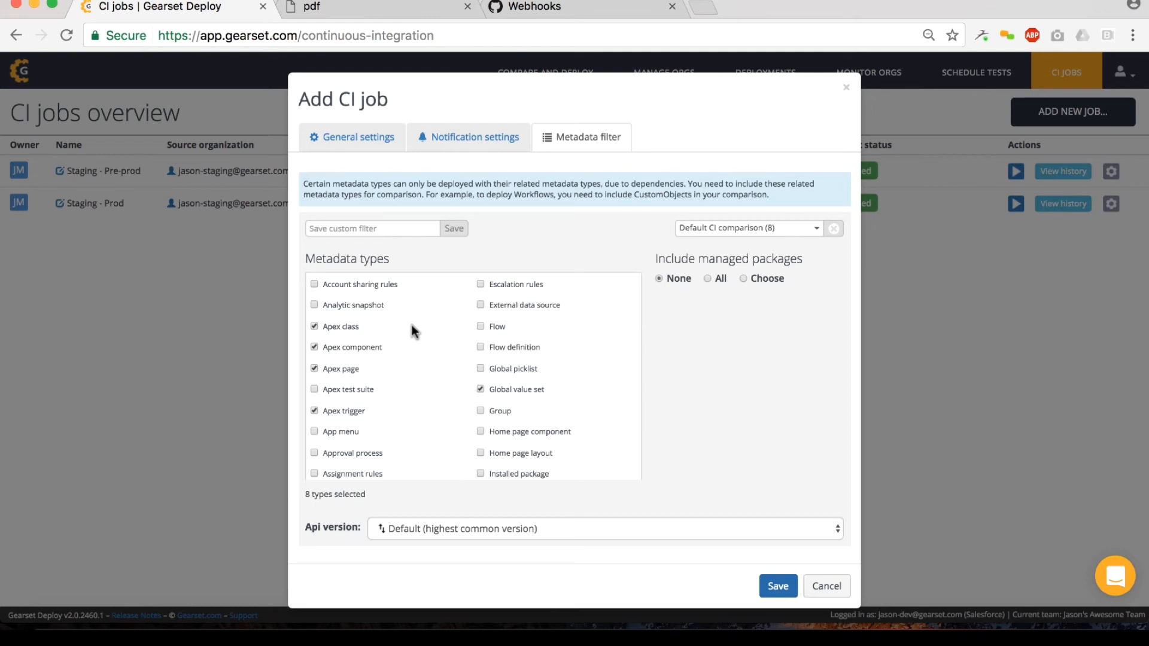
{"action": "left_click", "coordinate": [731, 227]}
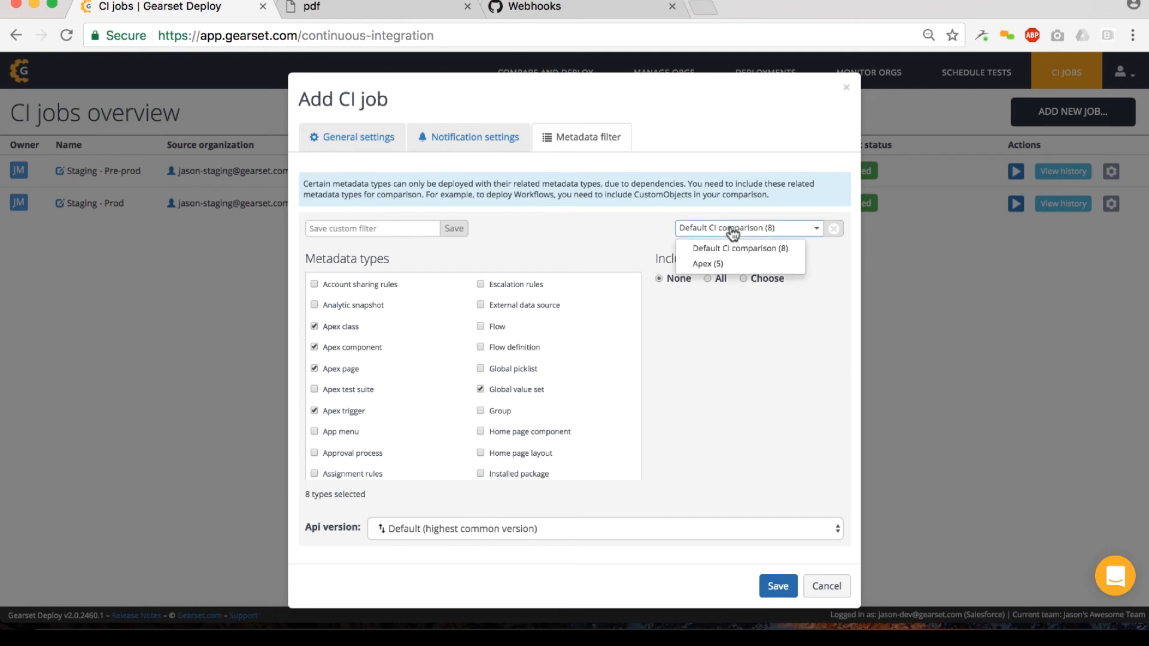
{"action": "left_click", "coordinate": [721, 263]}
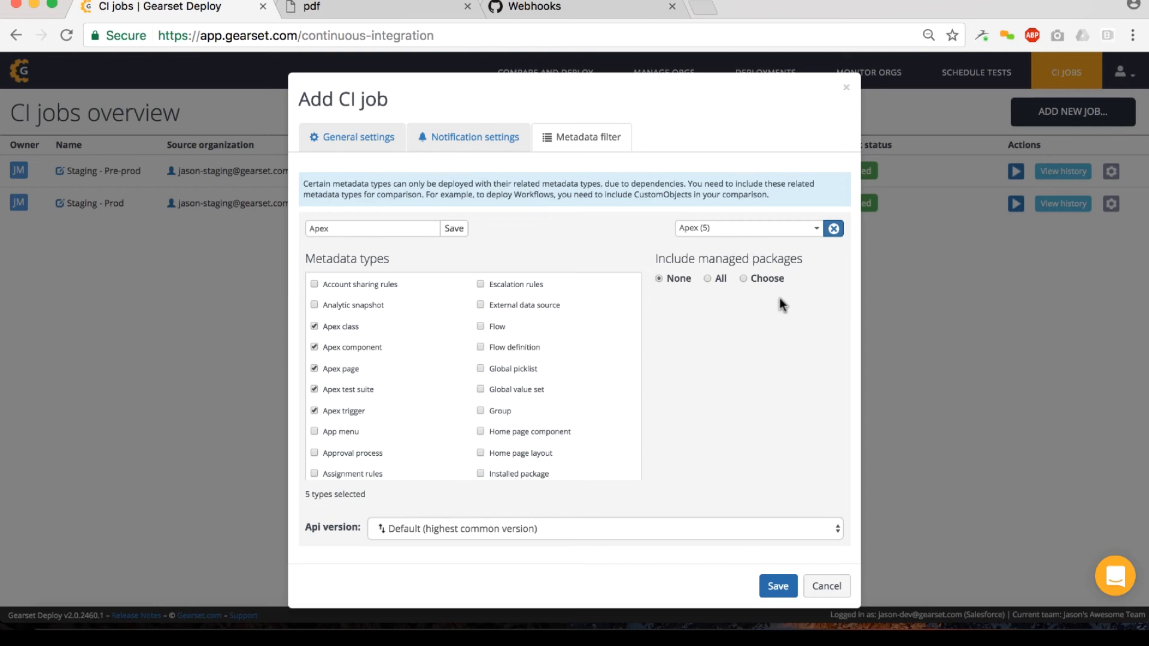
{"action": "left_click", "coordinate": [744, 277]}
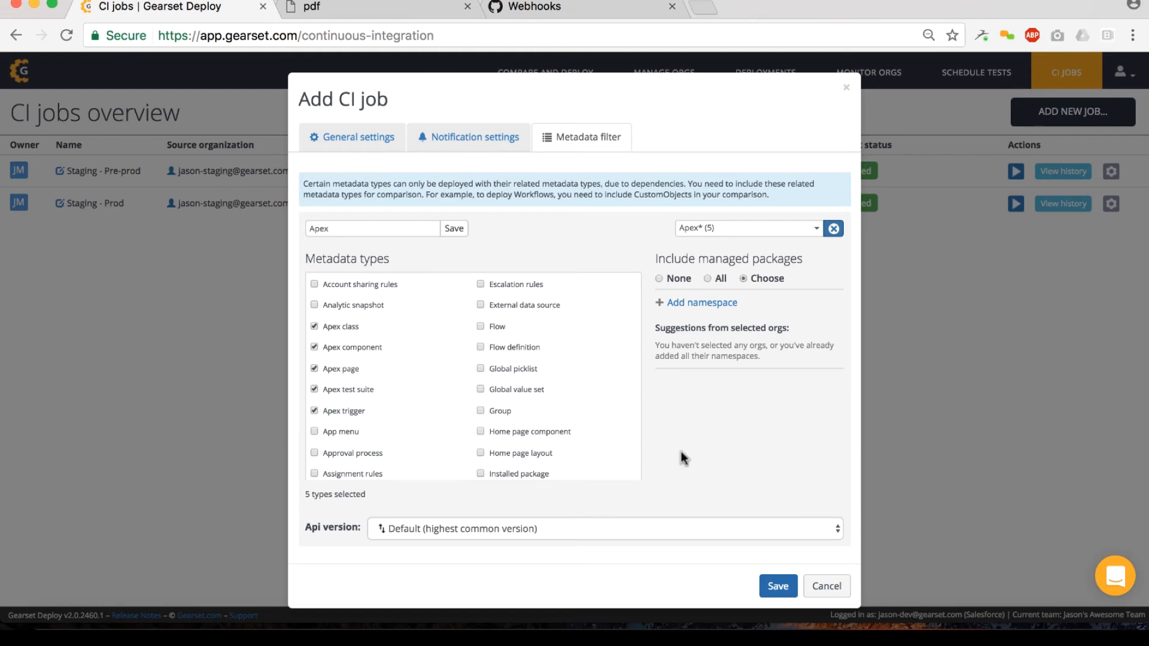
Step: Set the CI job's API version to Spring '17 (39) and save the job
{"action": "left_click", "coordinate": [587, 529]}
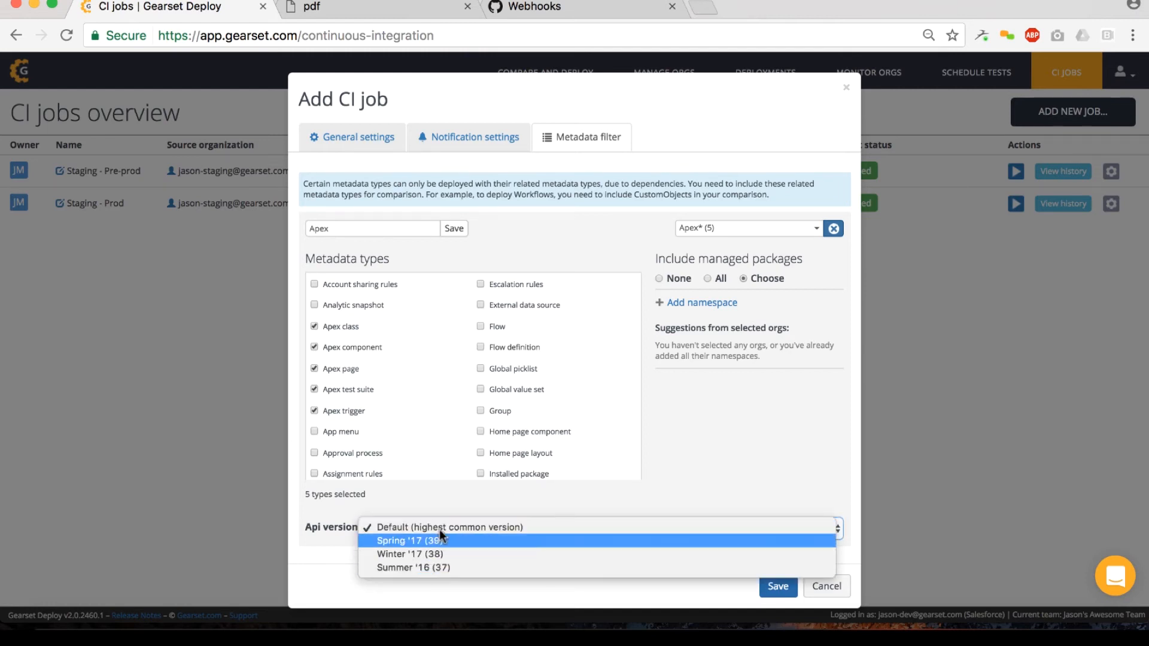
{"action": "left_click", "coordinate": [424, 541]}
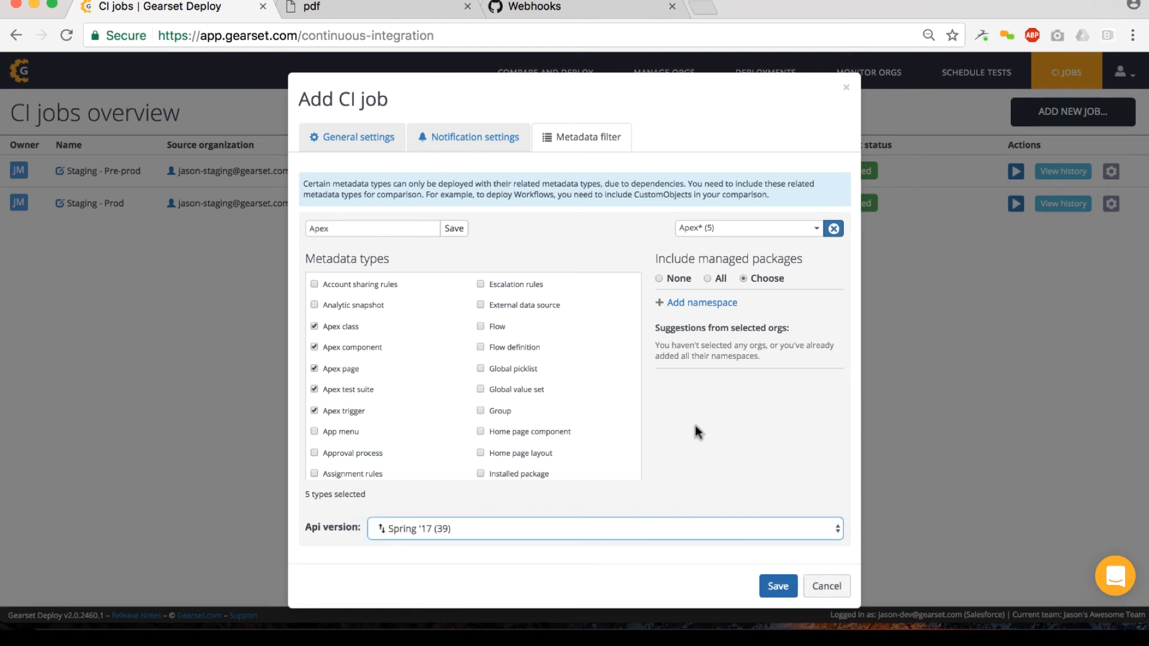
{"action": "left_click", "coordinate": [772, 584]}
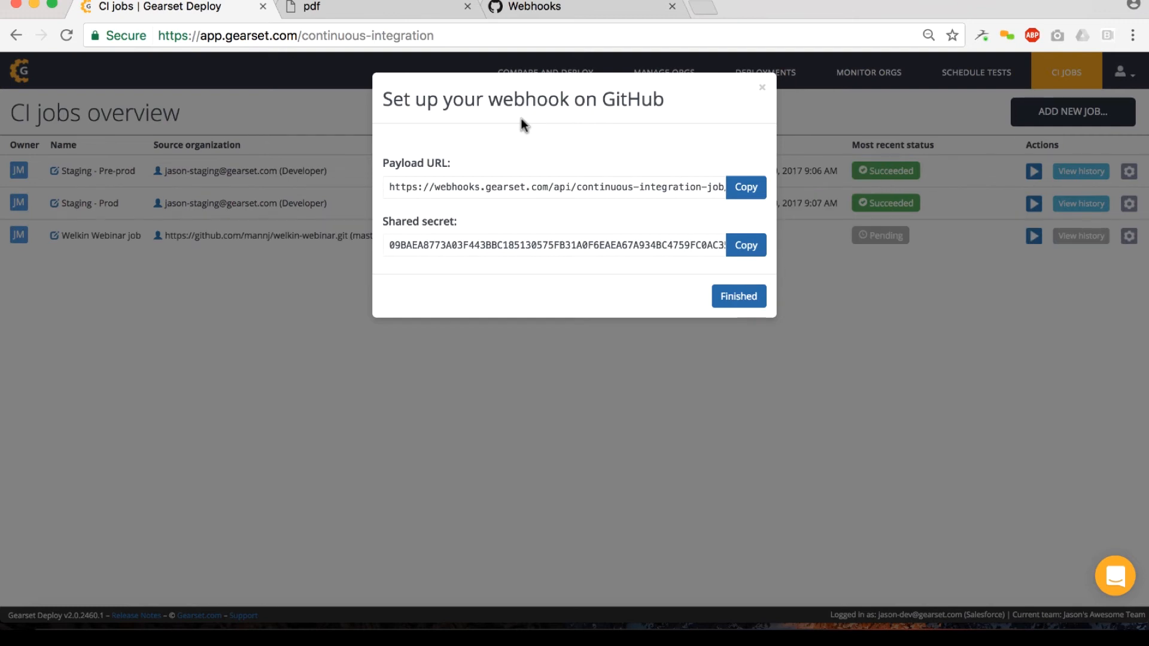
Step: Start a new webhook for the welkin-webinar repository on GitHub and fill its Payload URL with the one copied from Gearset
{"action": "left_click", "coordinate": [467, 6]}
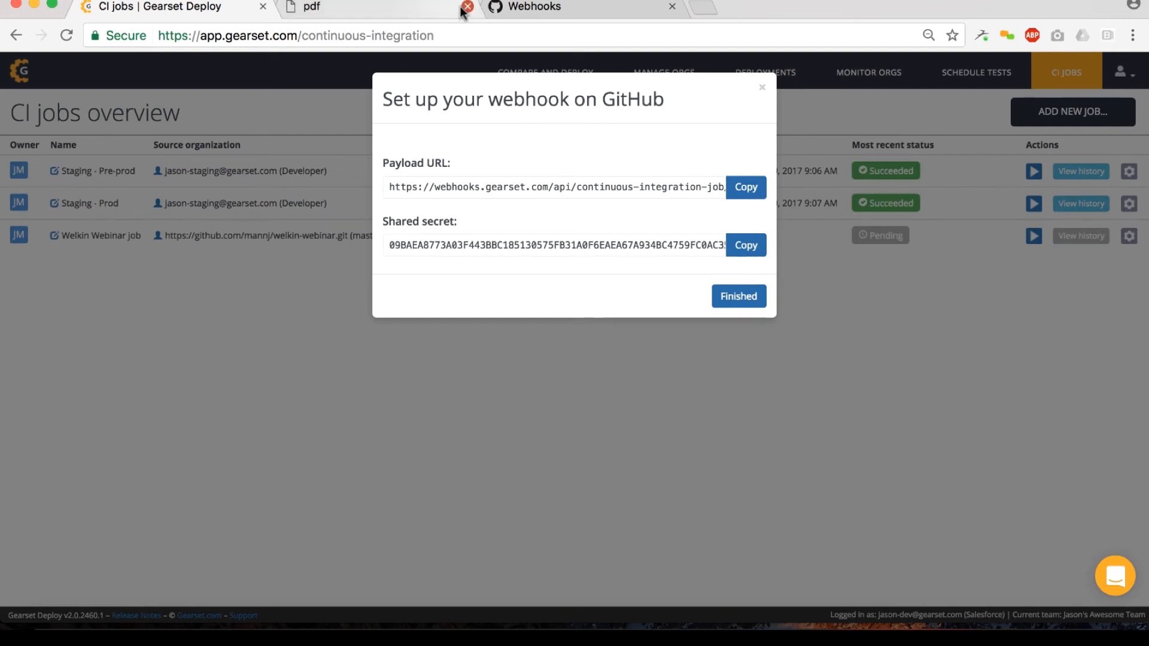
{"action": "left_click_drag", "start_coordinate": [390, 186], "coordinate": [406, 186]}
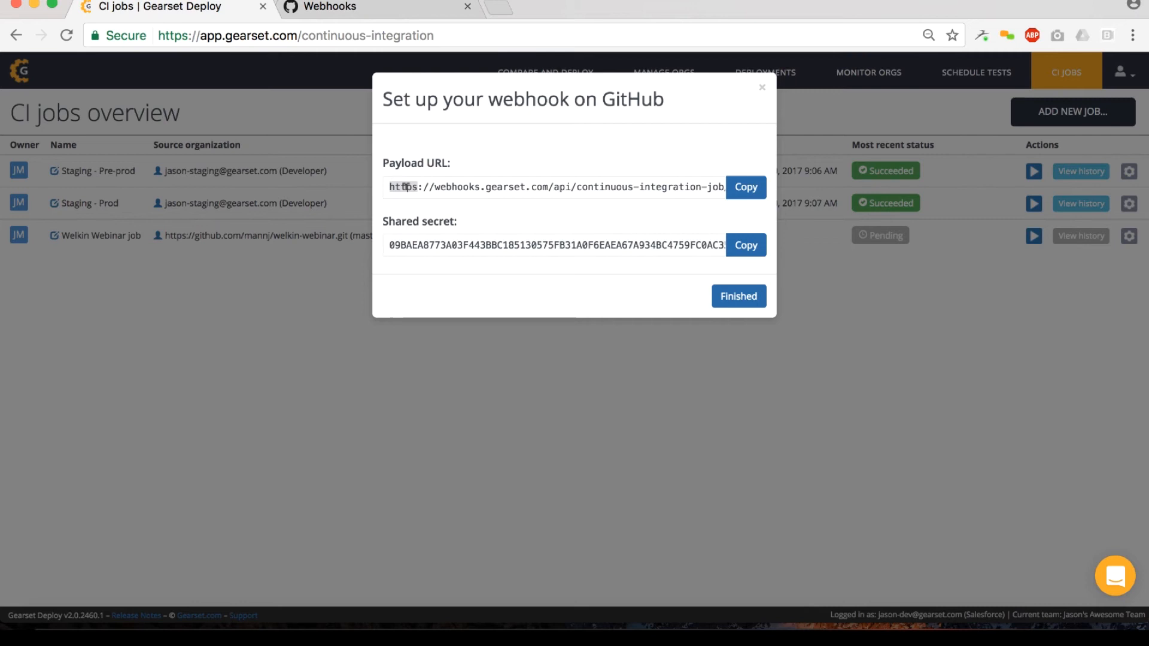
{"action": "triple_click", "coordinate": [406, 187]}
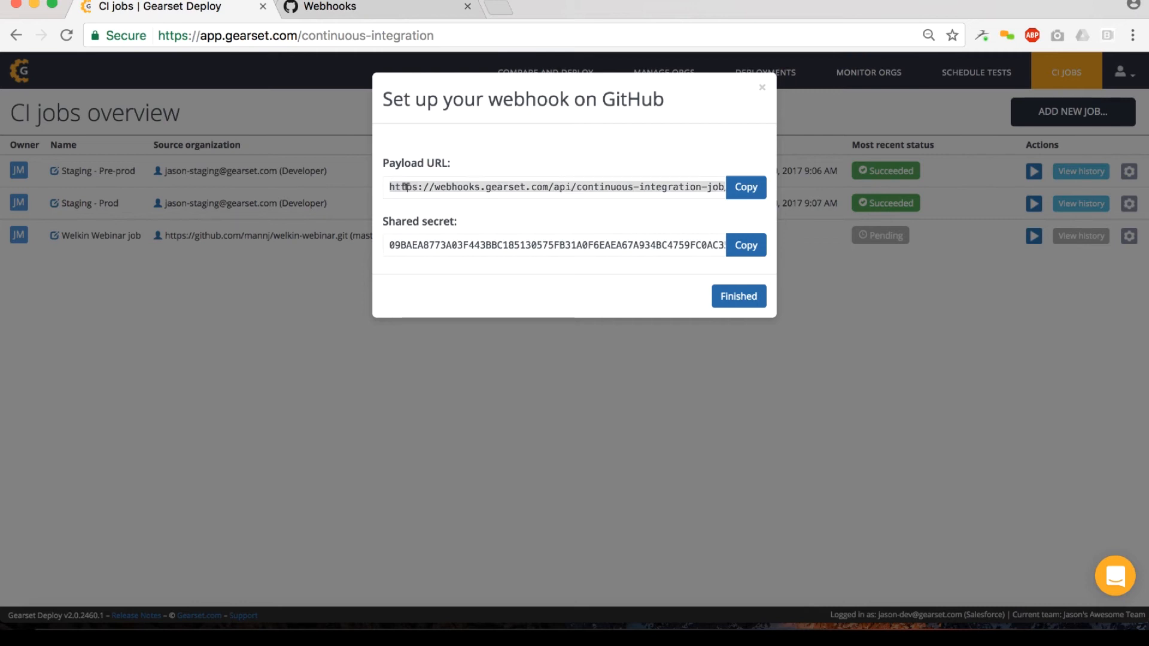
{"action": "left_click", "coordinate": [379, 9]}
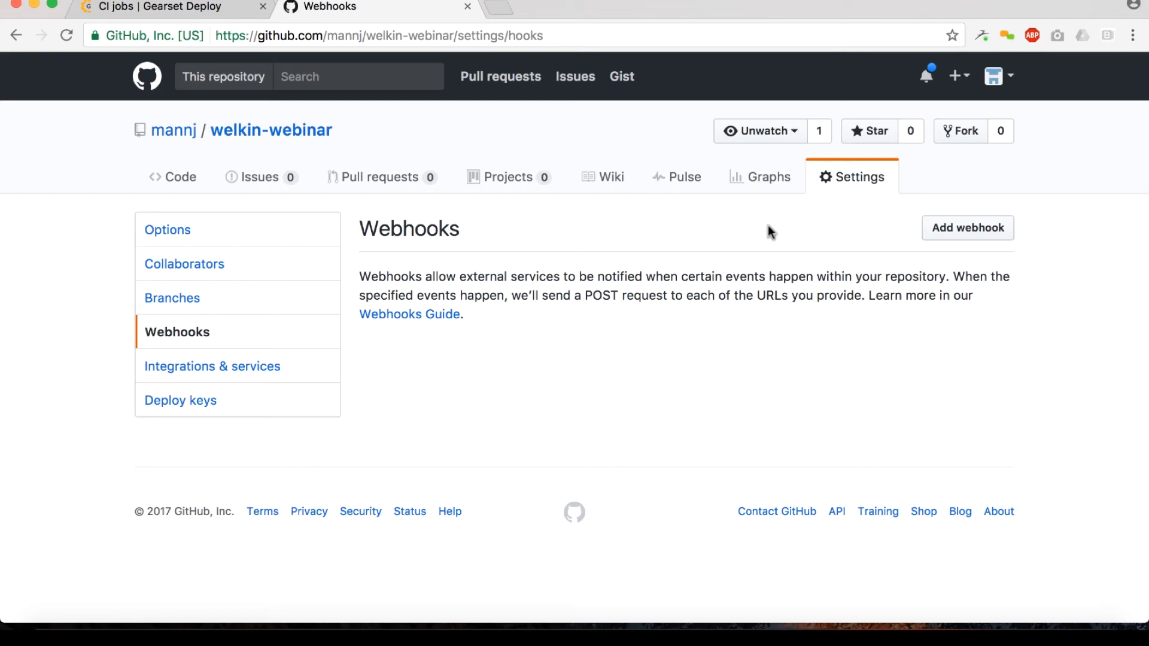
{"action": "left_click", "coordinate": [943, 232]}
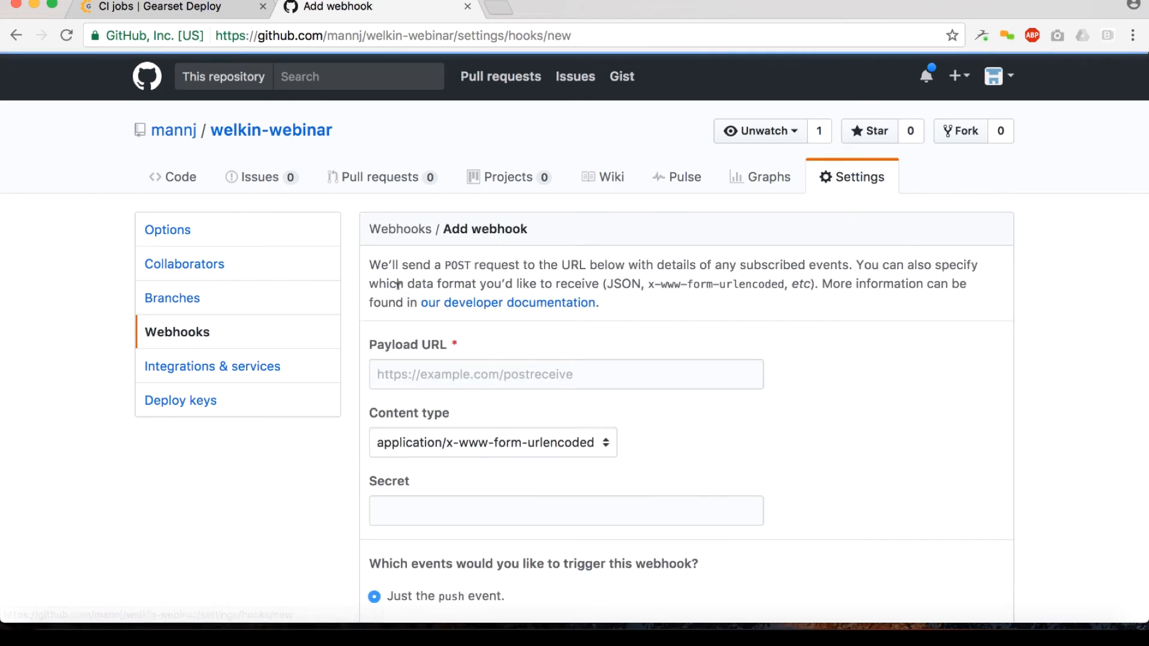
{"action": "scroll", "coordinate": [398, 285], "scroll_direction": "down", "scroll_amount": 1}
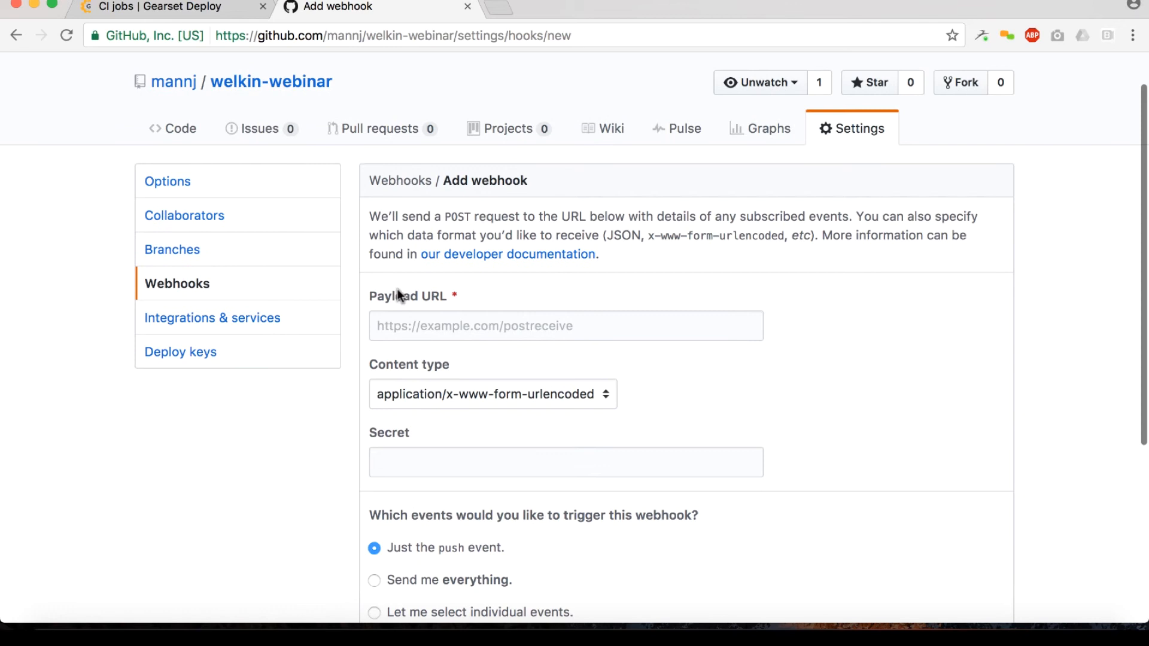
{"action": "left_click", "coordinate": [185, 15]}
{"action": "left_click_drag", "start_coordinate": [494, 182], "coordinate": [454, 314]}
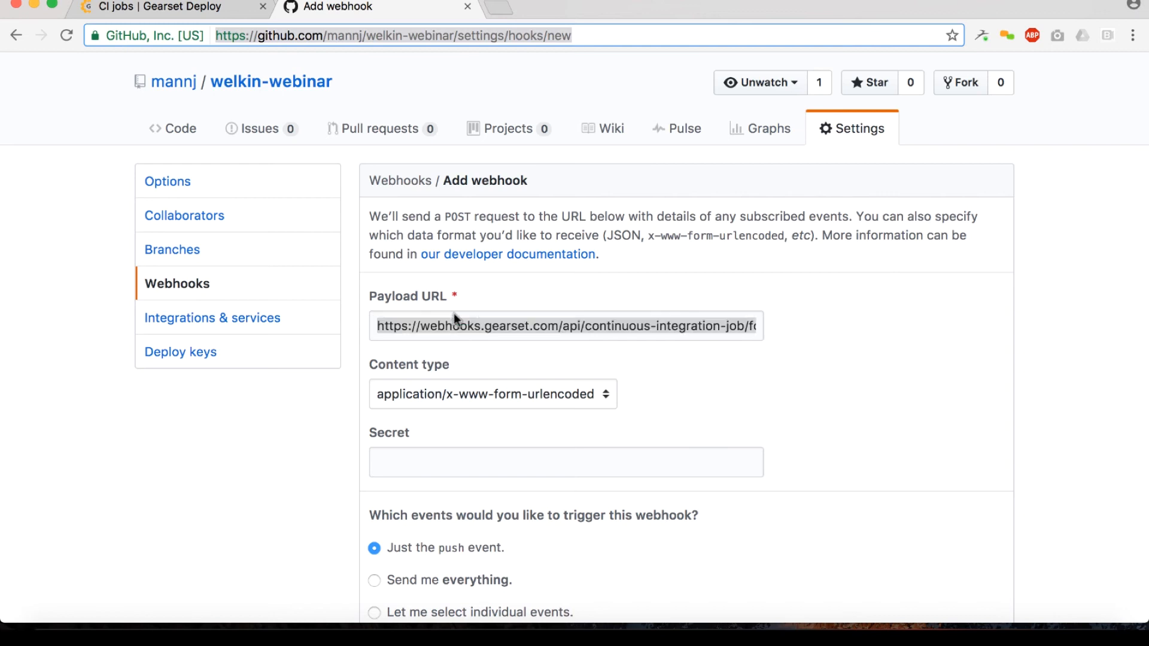
{"action": "left_click", "coordinate": [516, 332]}
Step: Paste Gearset's shared secret into the webhook's Secret field, add the webhook for push events only, and finish the setup in Gearset
{"action": "scroll", "coordinate": [518, 341], "scroll_direction": "down", "scroll_amount": 2}
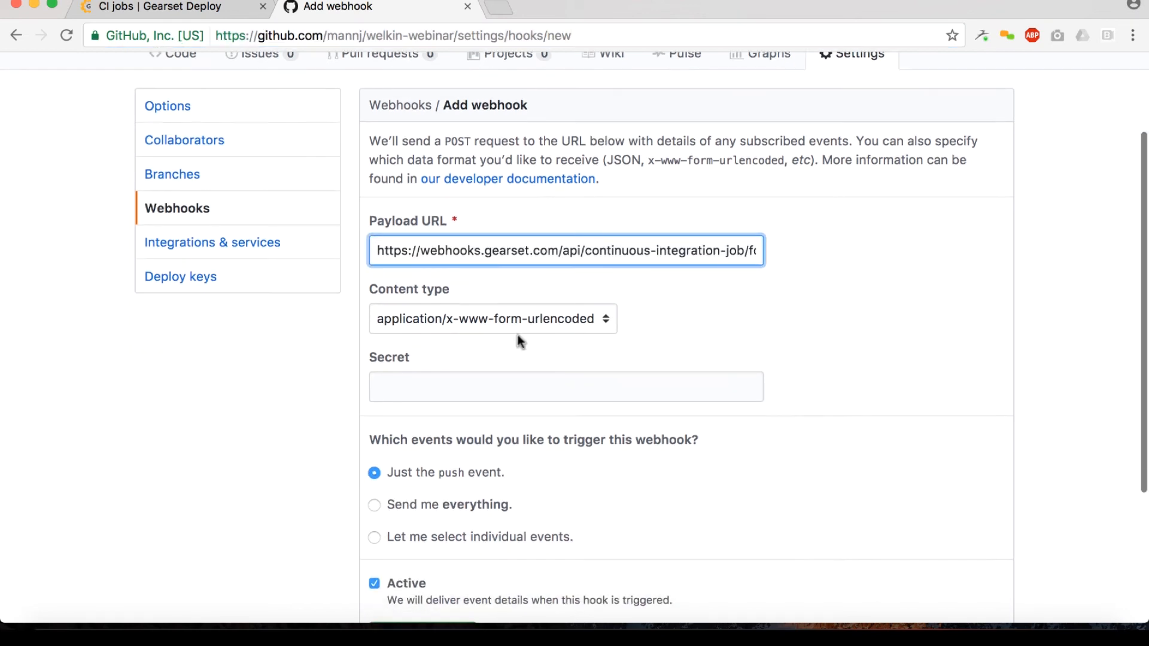
{"action": "left_click", "coordinate": [466, 377]}
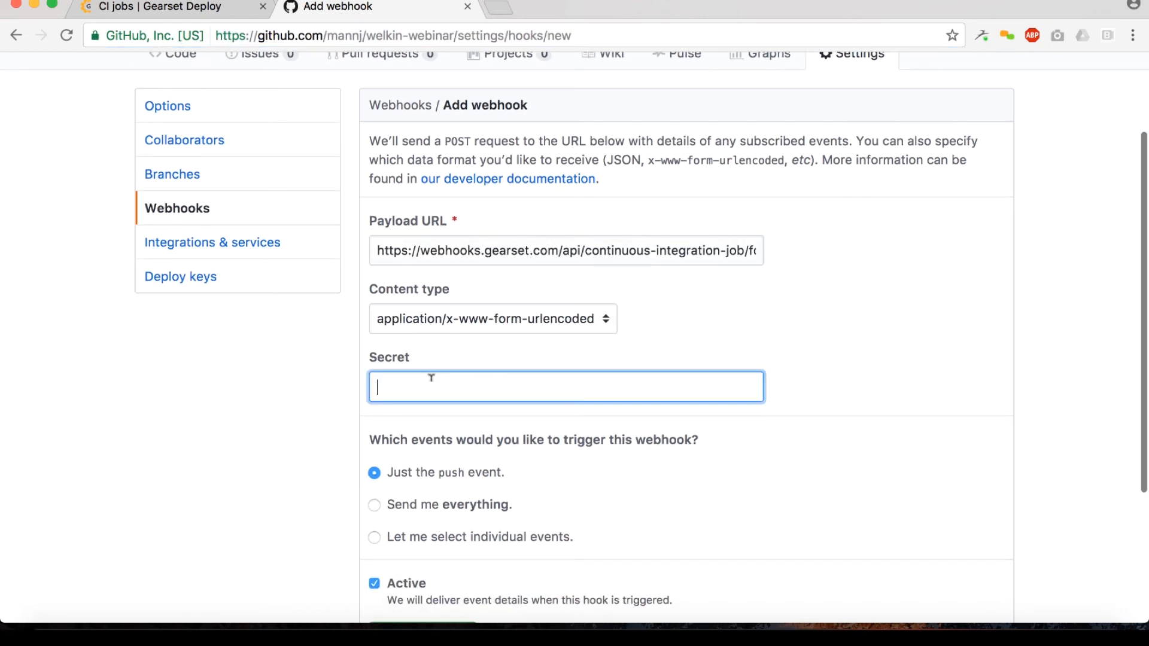
{"action": "left_click", "coordinate": [213, 9]}
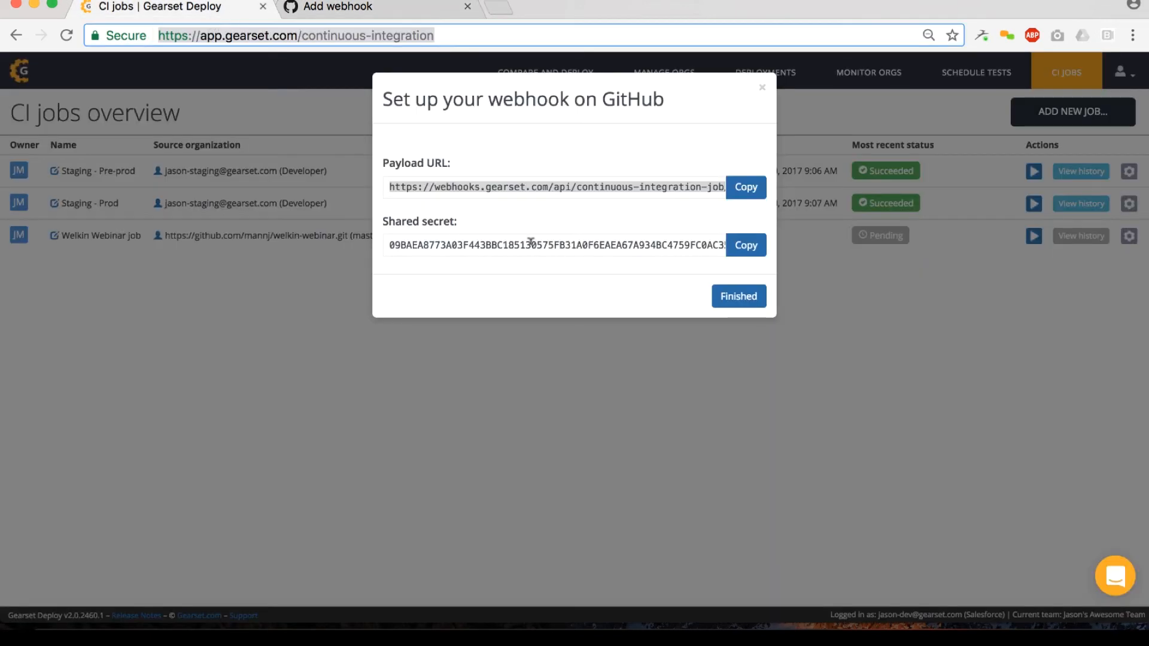
{"action": "left_click_drag", "start_coordinate": [433, 245], "coordinate": [418, 387]}
{"action": "scroll", "coordinate": [792, 358], "scroll_direction": "down", "scroll_amount": 3}
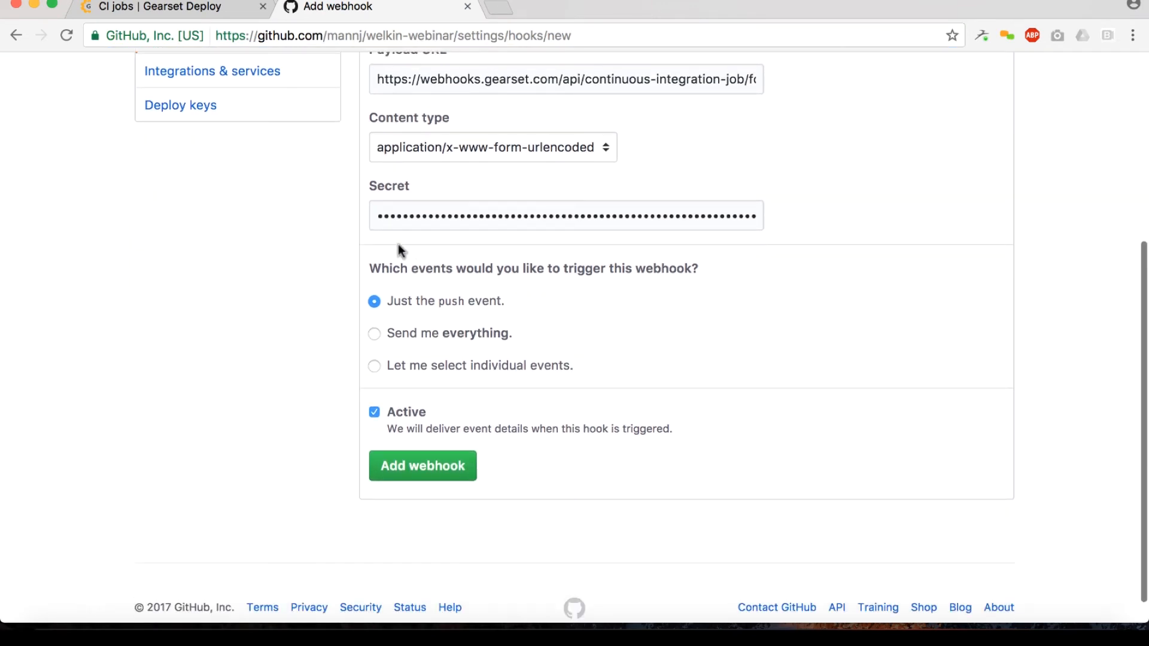
{"action": "left_click", "coordinate": [396, 469]}
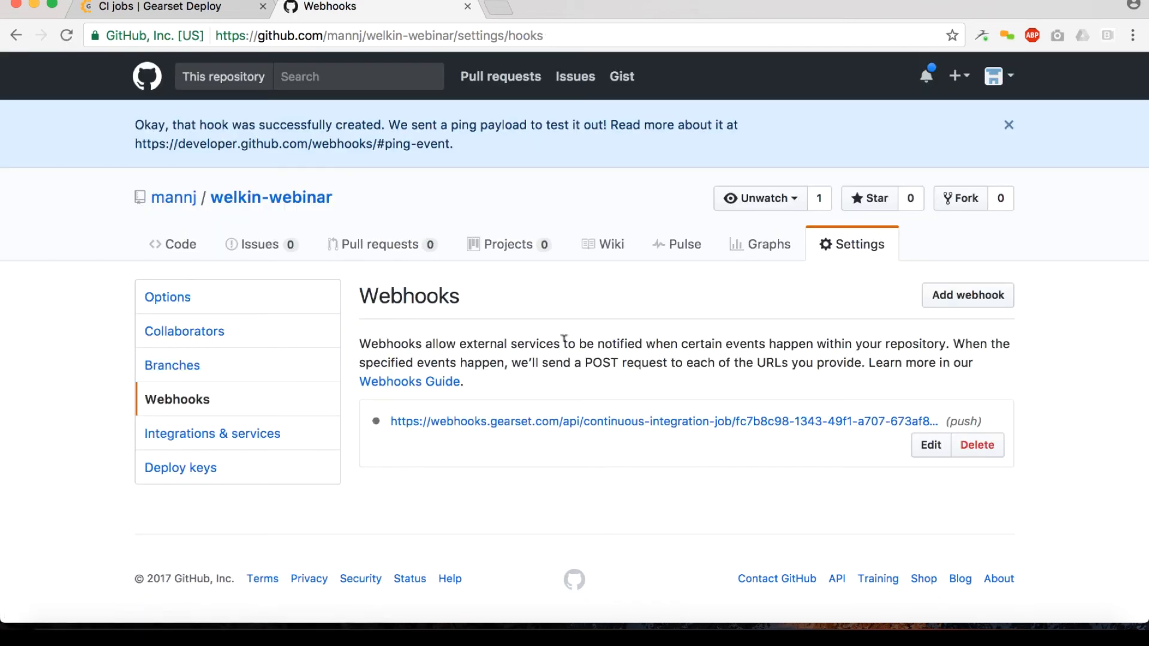
{"action": "left_click", "coordinate": [190, 7]}
{"action": "left_click", "coordinate": [731, 308]}
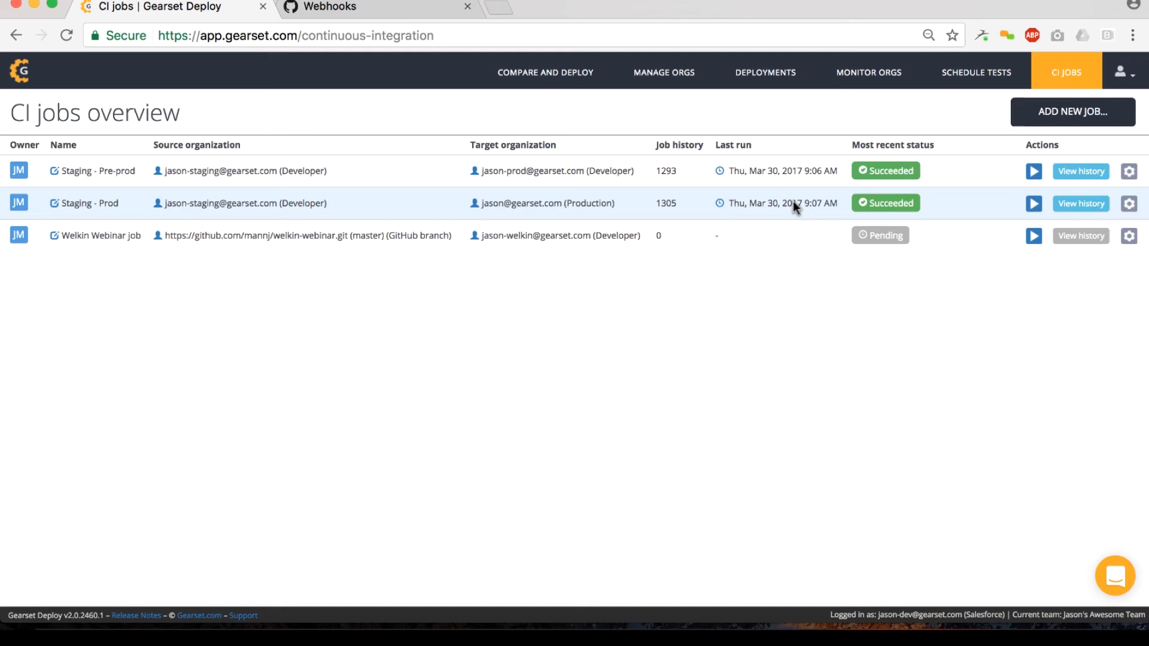
Step: Review the run history of the Staging - Prod CI job and start a manual run of that job
{"action": "left_click", "coordinate": [1077, 204]}
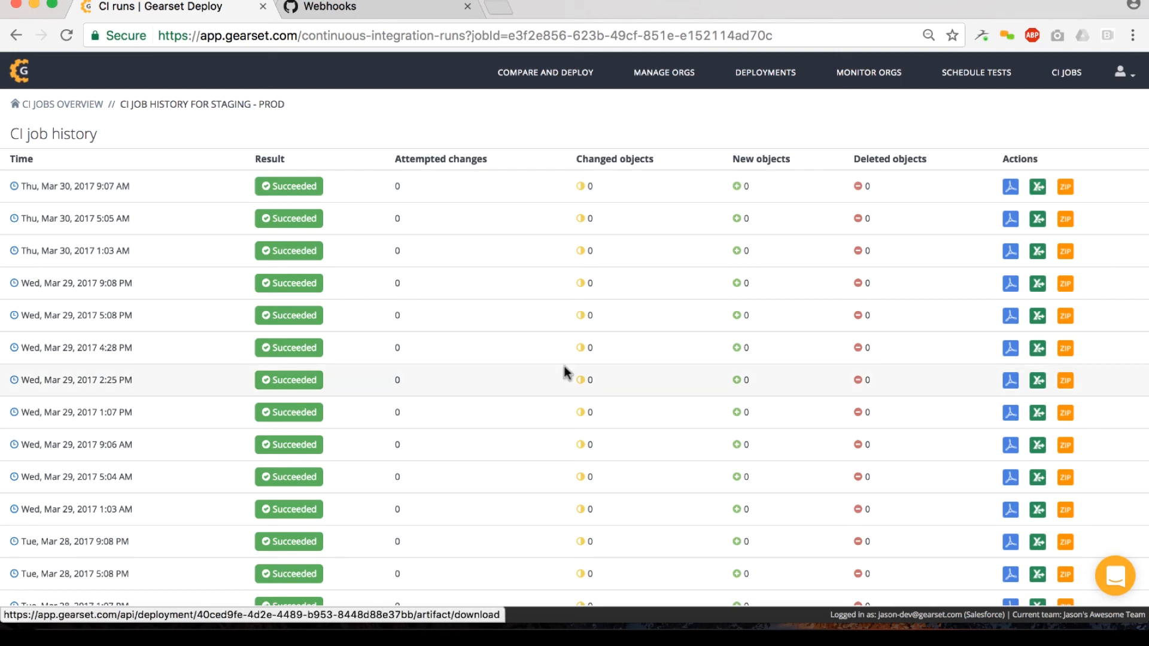
{"action": "left_click", "coordinate": [13, 37]}
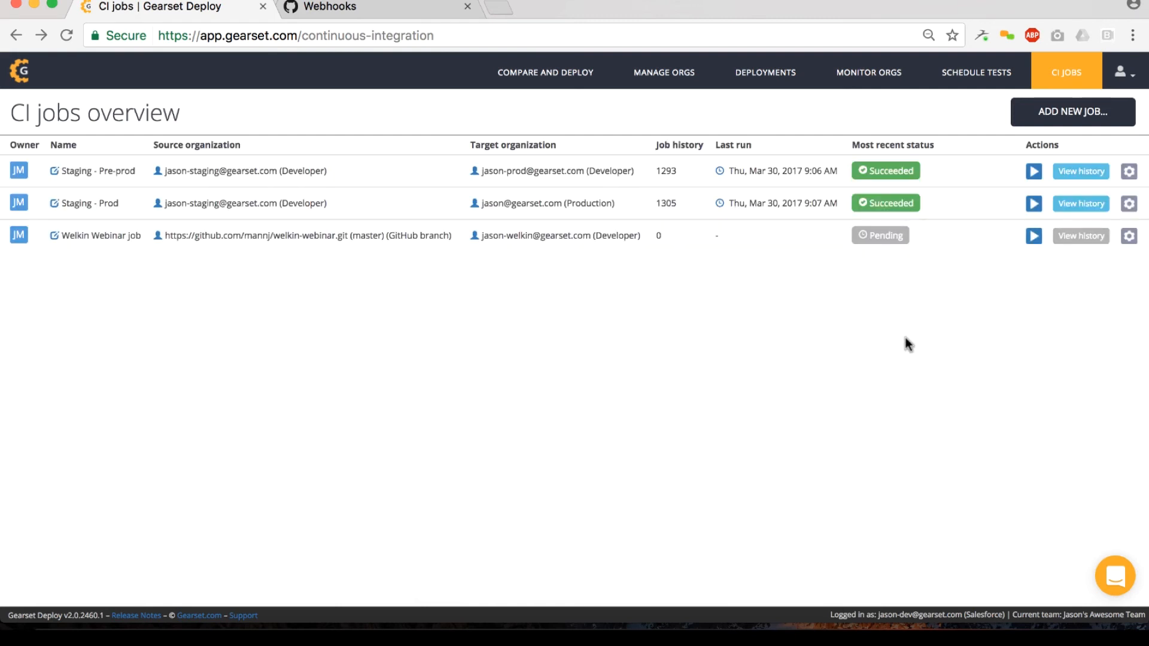
{"action": "left_click", "coordinate": [1031, 204]}
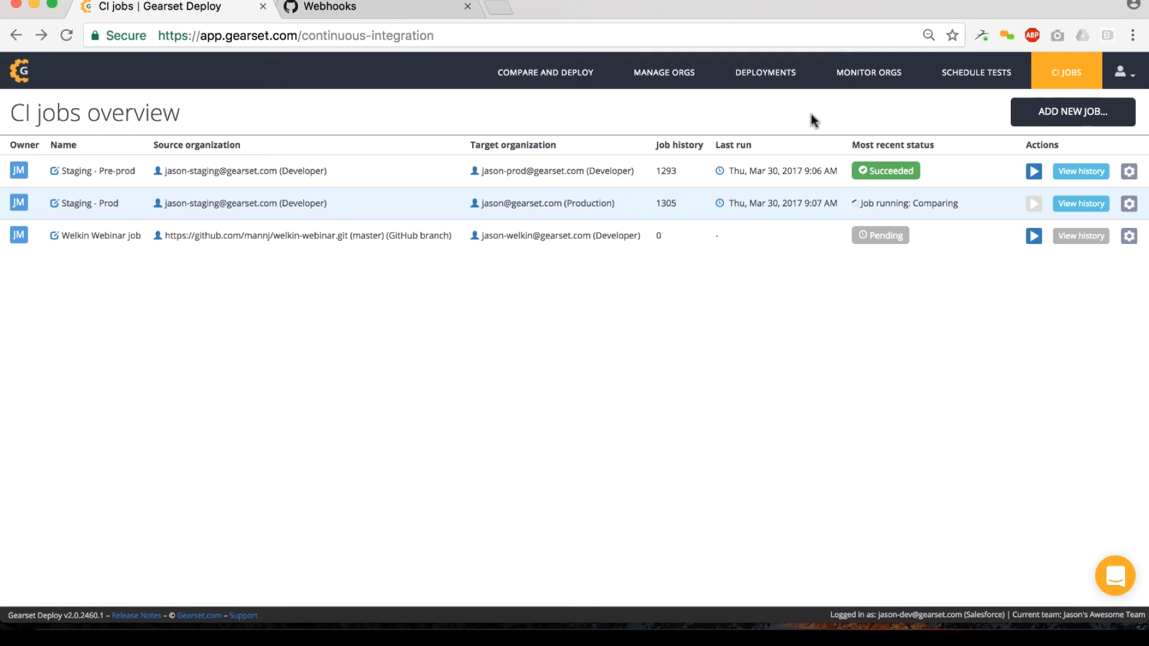
Step: Examine the Production org's monitoring history and the comparison details for the Mar 17, 2017 snapshot
{"action": "left_click", "coordinate": [849, 89]}
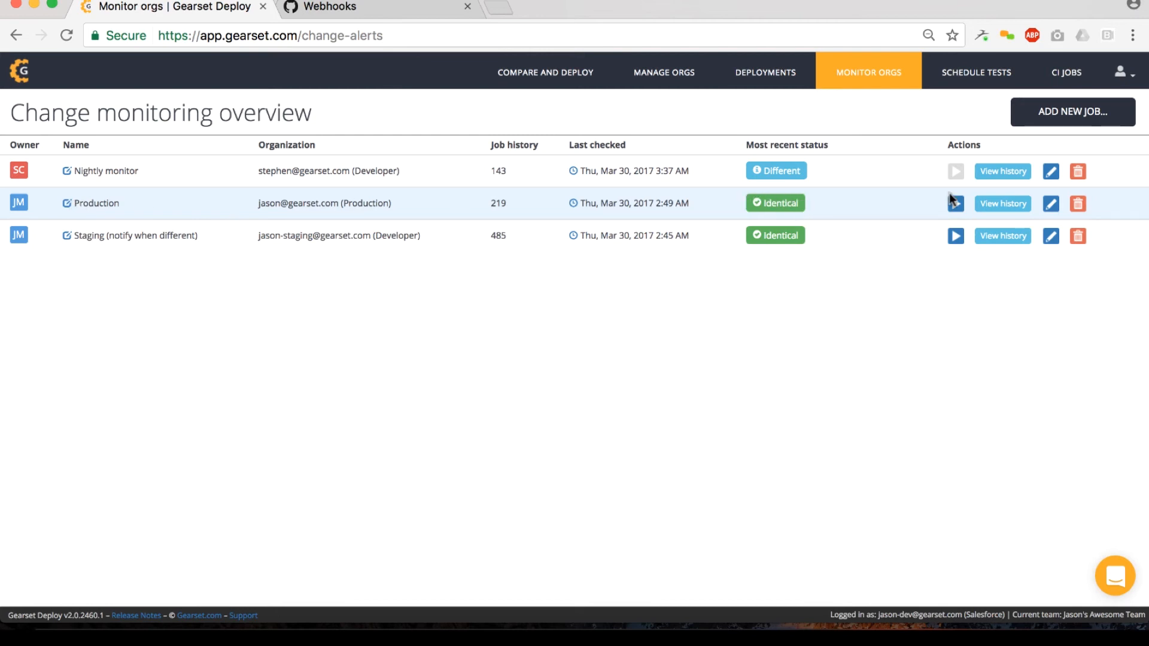
{"action": "left_click", "coordinate": [1010, 206]}
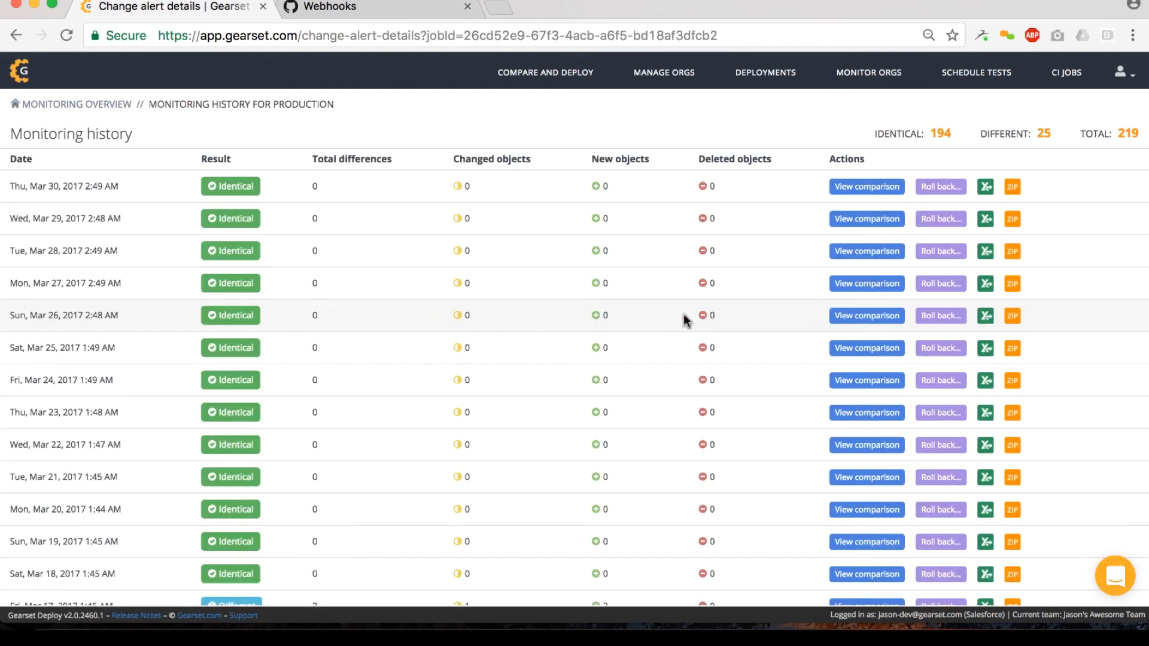
{"action": "scroll", "coordinate": [515, 243], "scroll_direction": "down", "scroll_amount": 3}
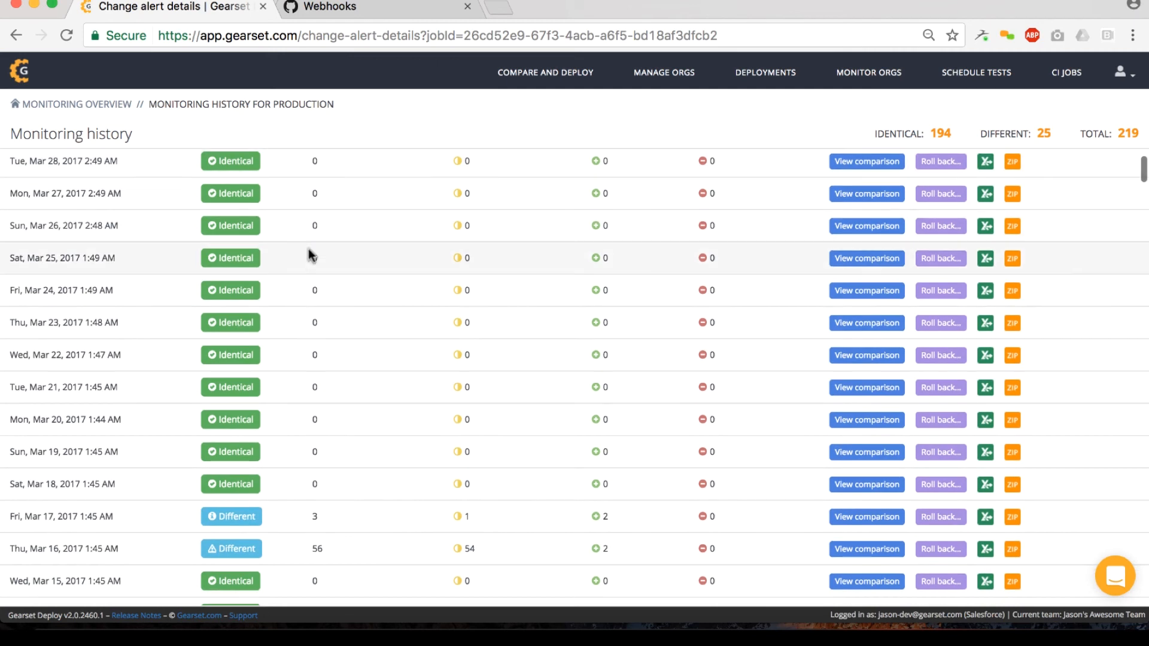
{"action": "scroll", "coordinate": [417, 277], "scroll_direction": "down", "scroll_amount": 5}
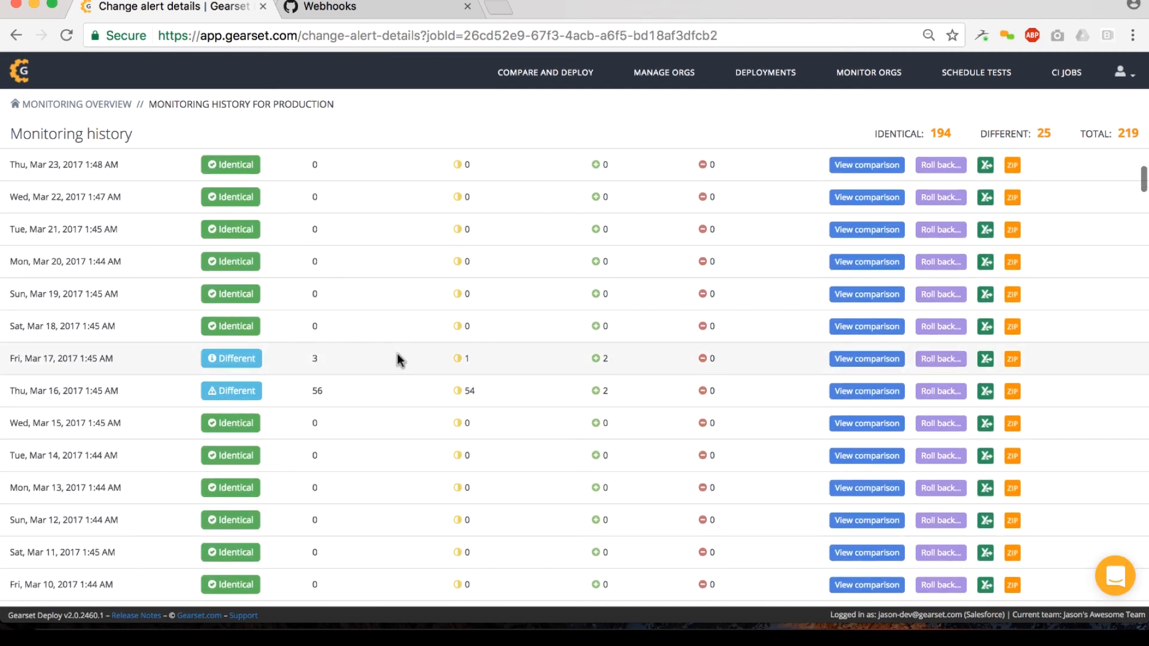
{"action": "left_click", "coordinate": [846, 361]}
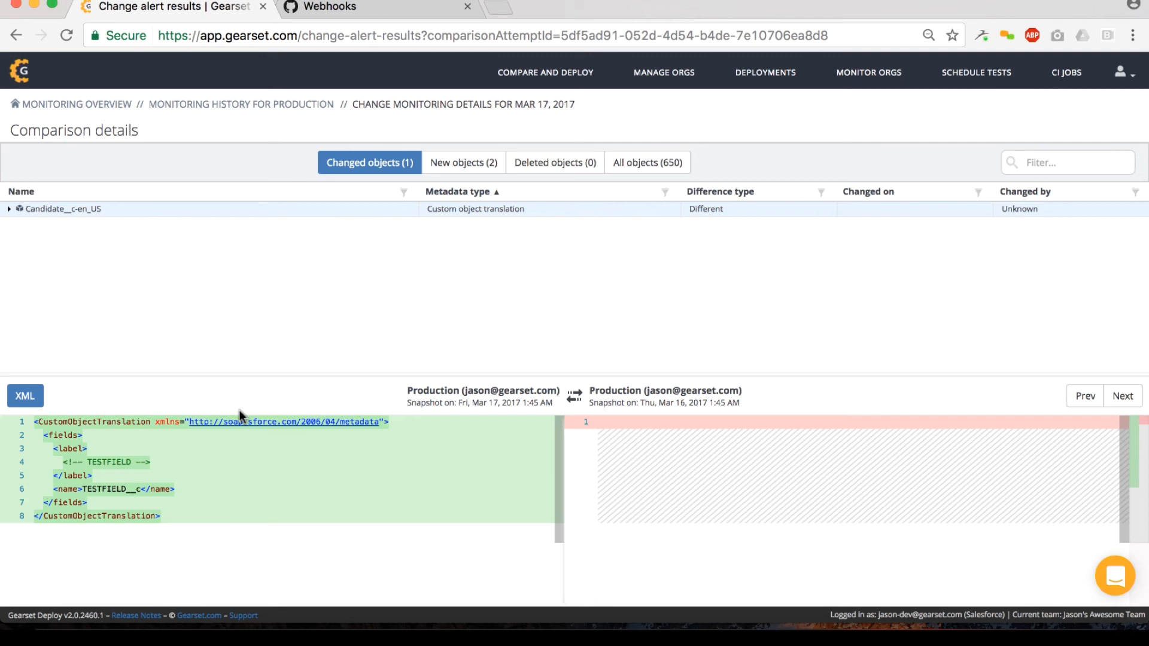
{"action": "left_click", "coordinate": [17, 35]}
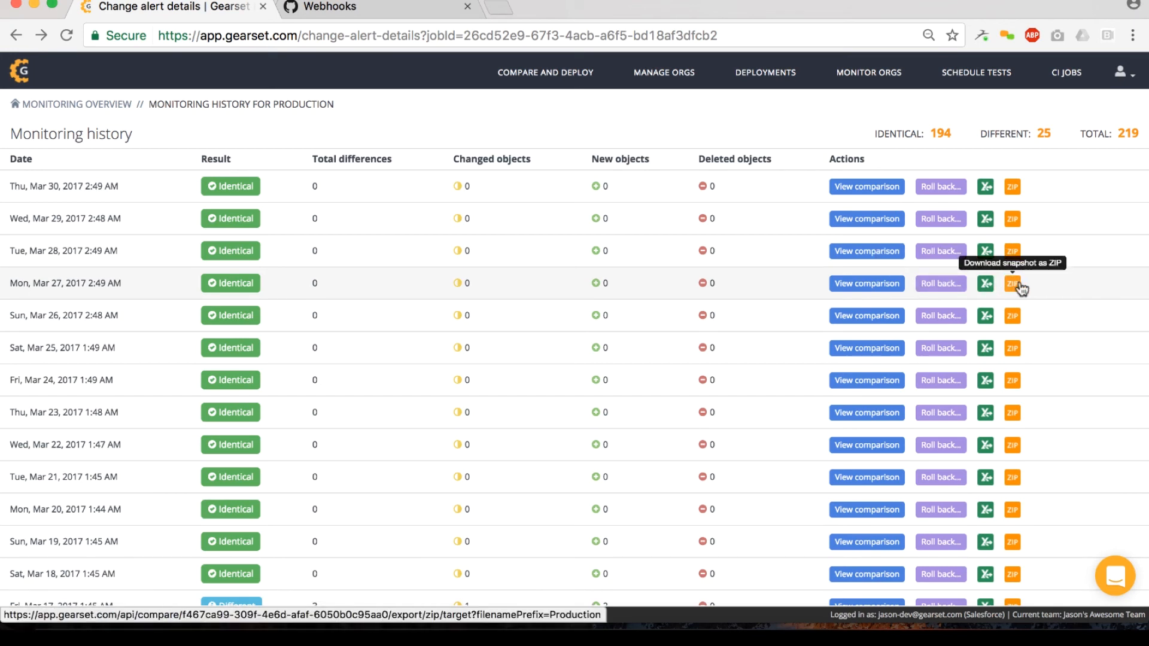
Step: View the deployment history and check the extra actions available for the most recent deployment
{"action": "left_click", "coordinate": [725, 88]}
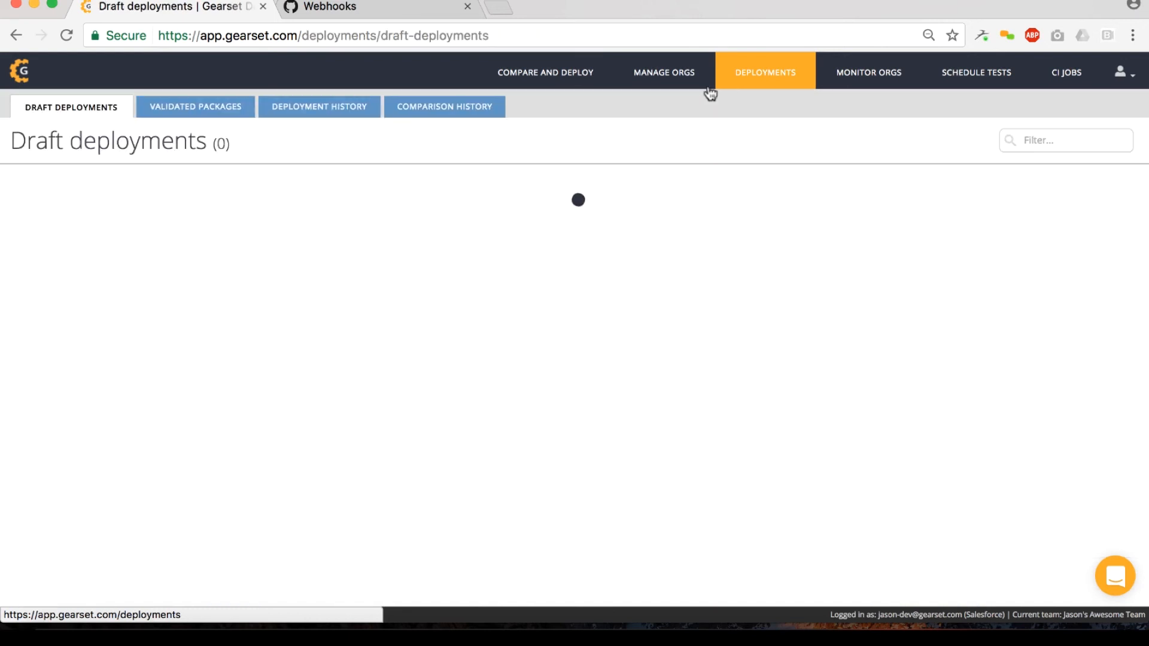
{"action": "left_click", "coordinate": [314, 110]}
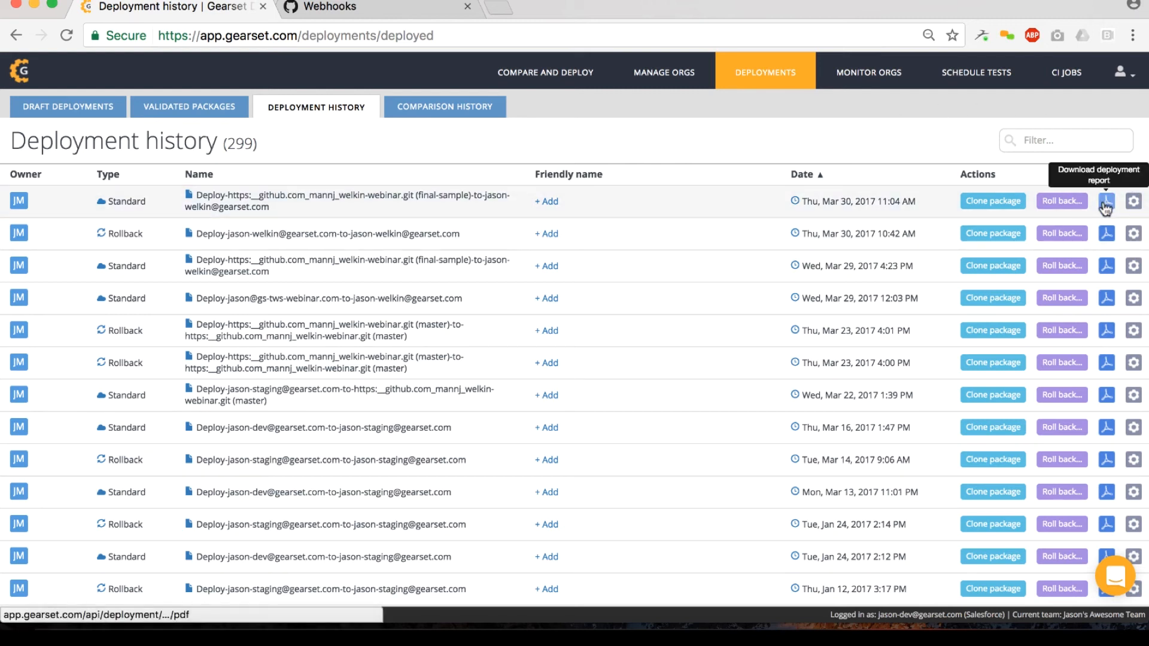
{"action": "left_click", "coordinate": [1132, 203]}
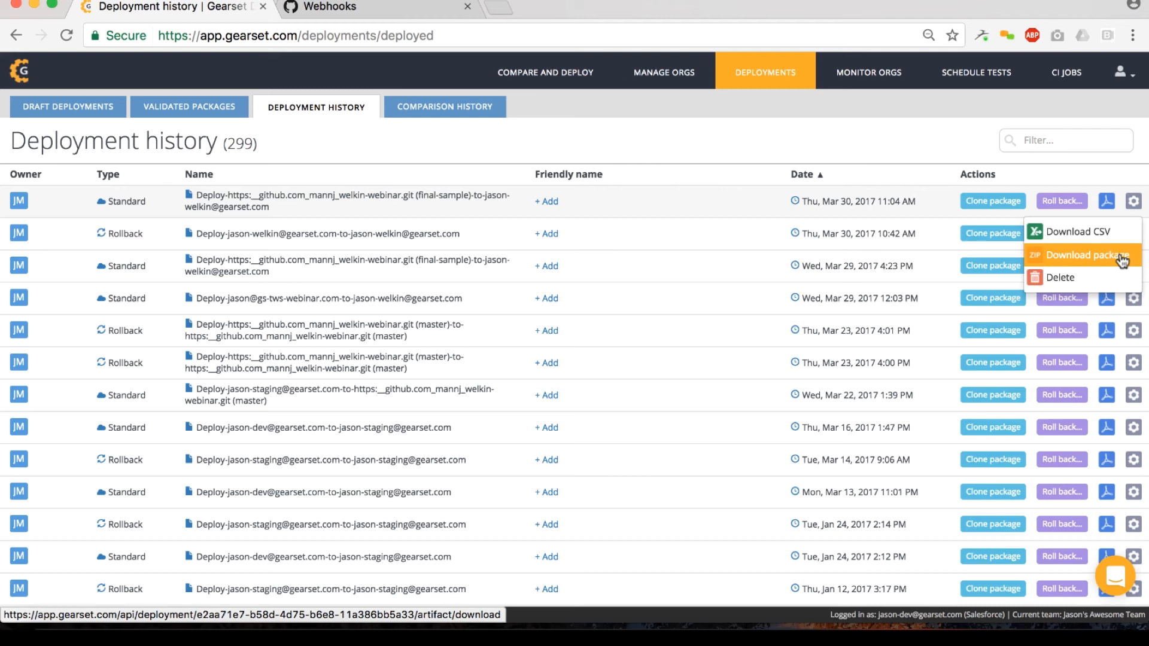
{"action": "left_click", "coordinate": [1130, 205]}
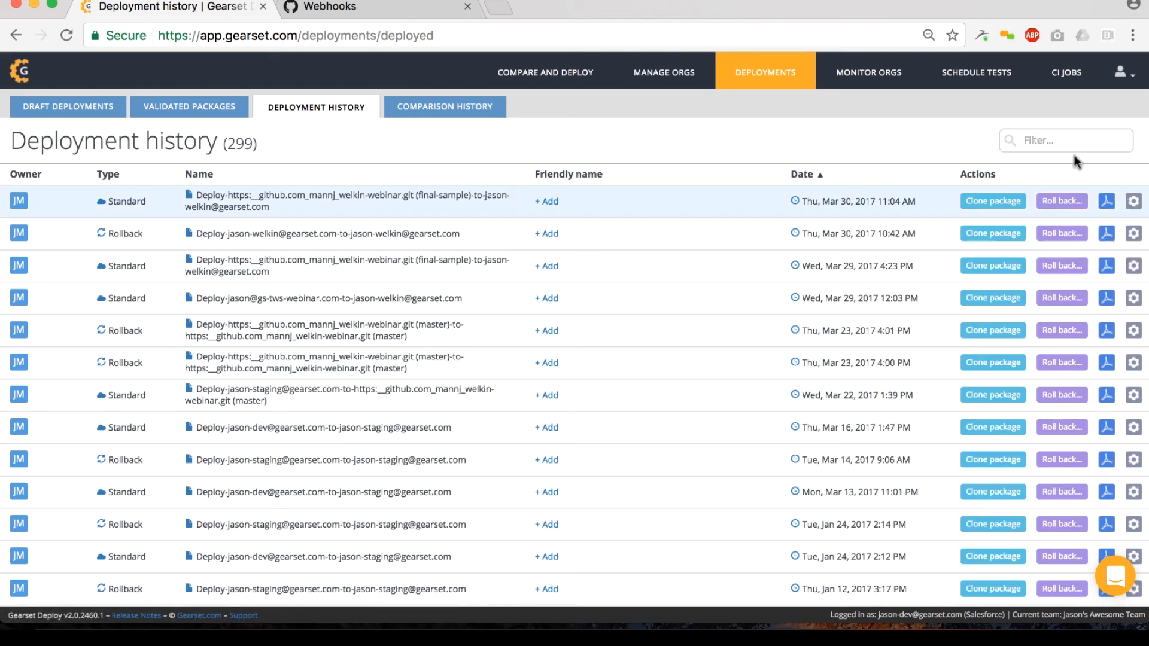